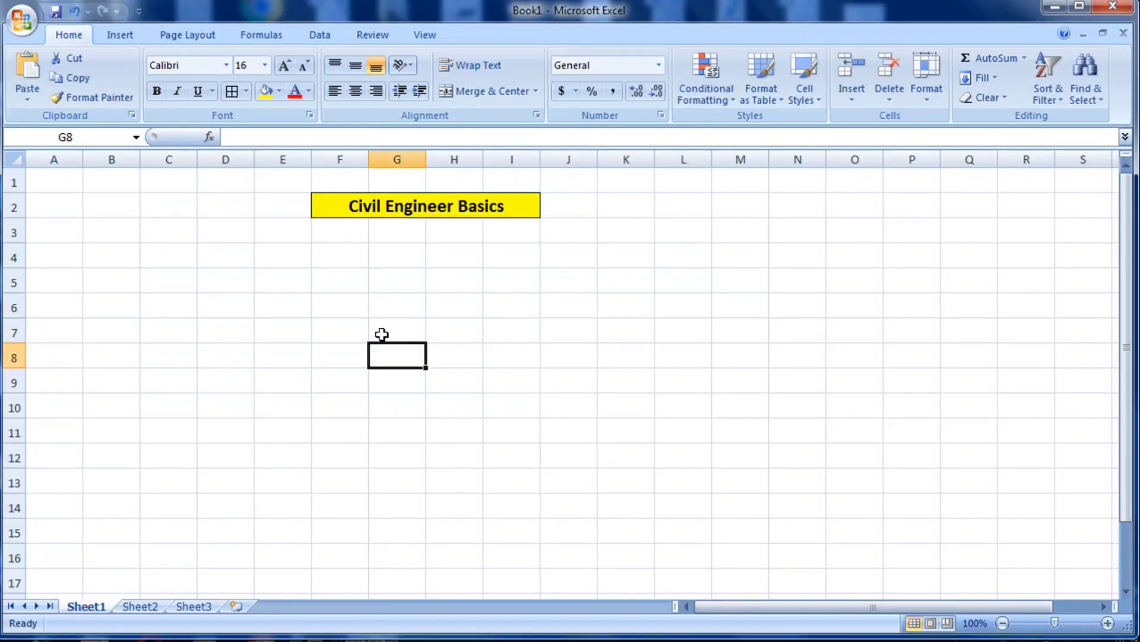
Select cells around the title area of the sheet.
click(359, 308)
click(395, 313)
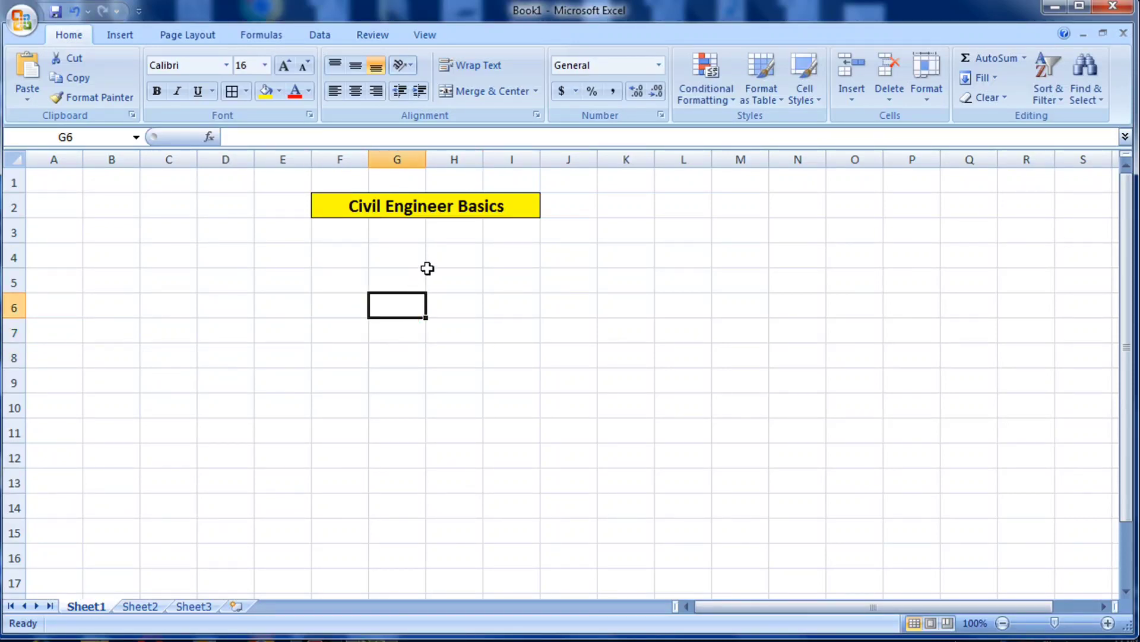
click(363, 261)
click(297, 262)
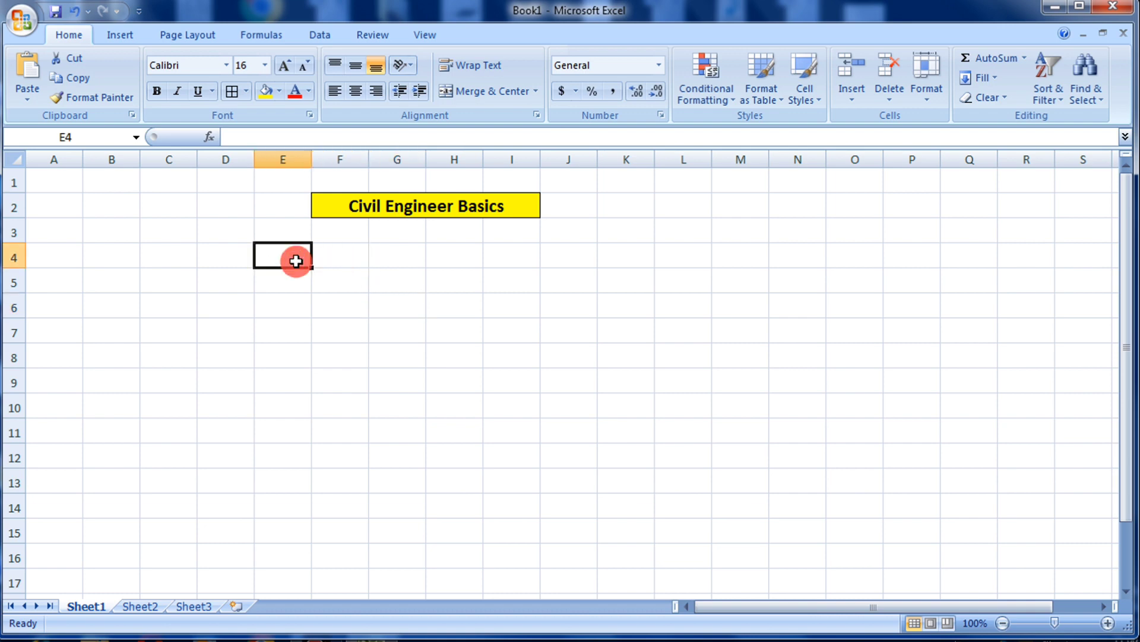
click(348, 261)
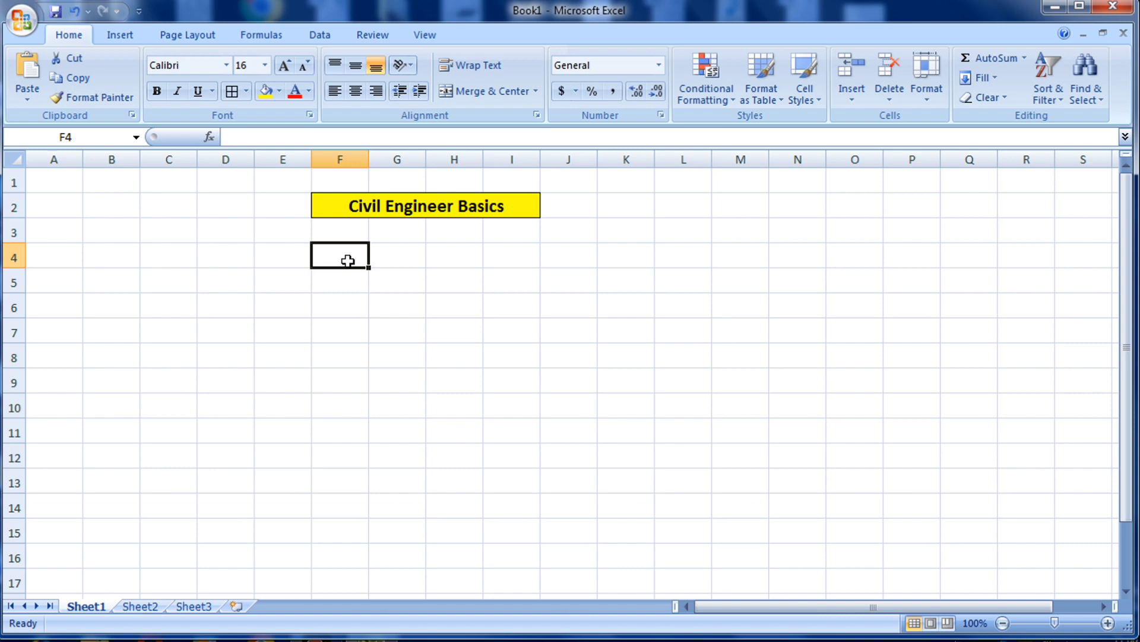
click(515, 316)
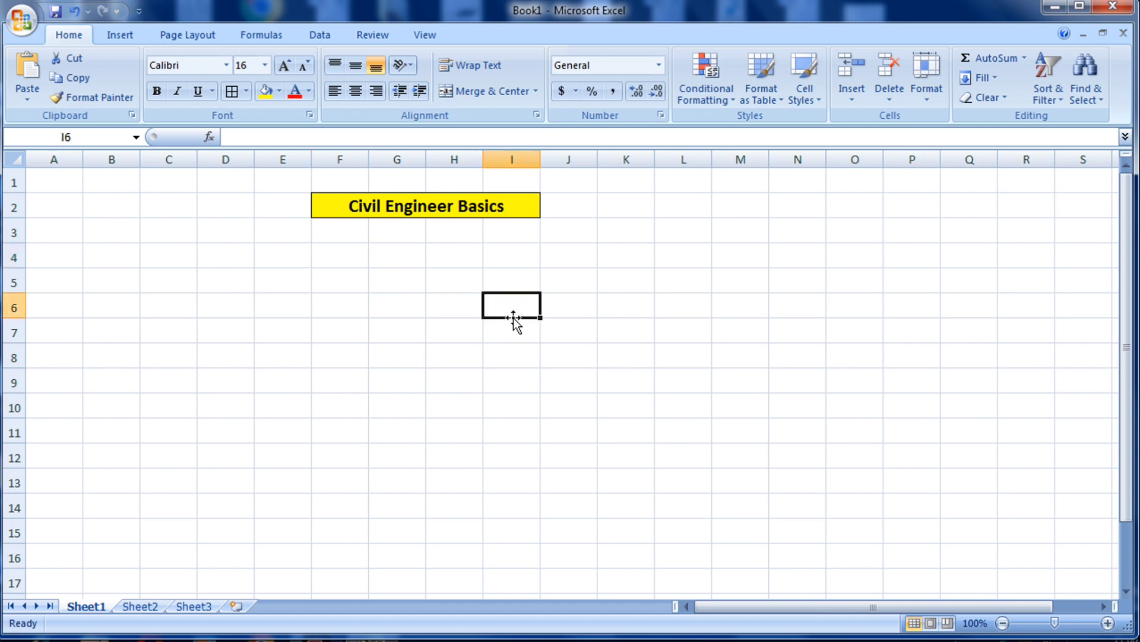
click(516, 359)
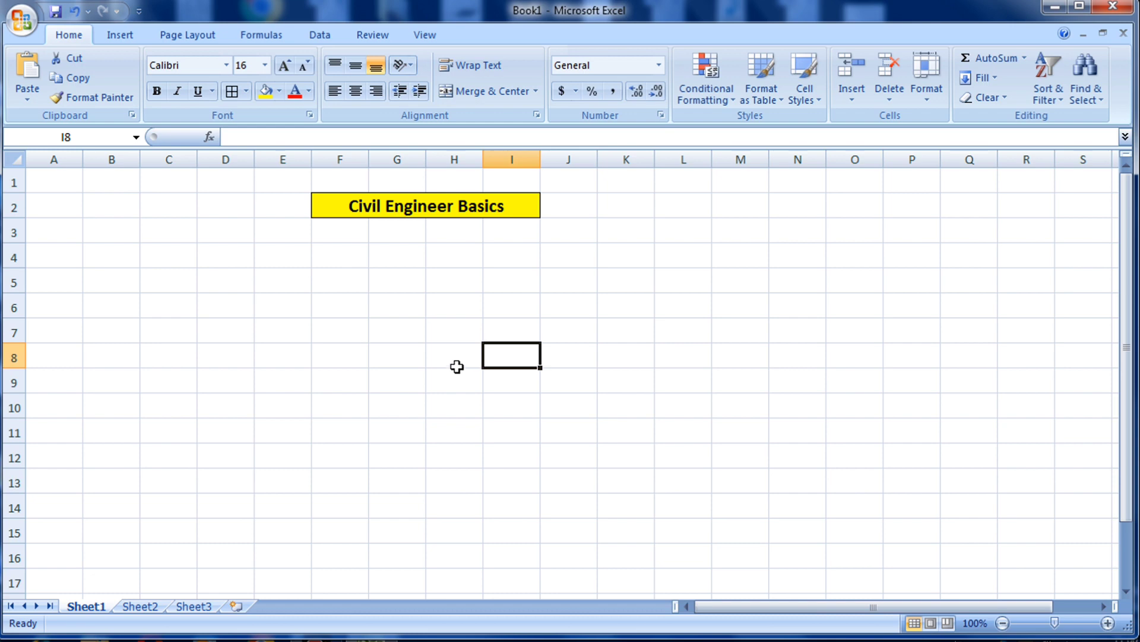
click(530, 357)
click(405, 371)
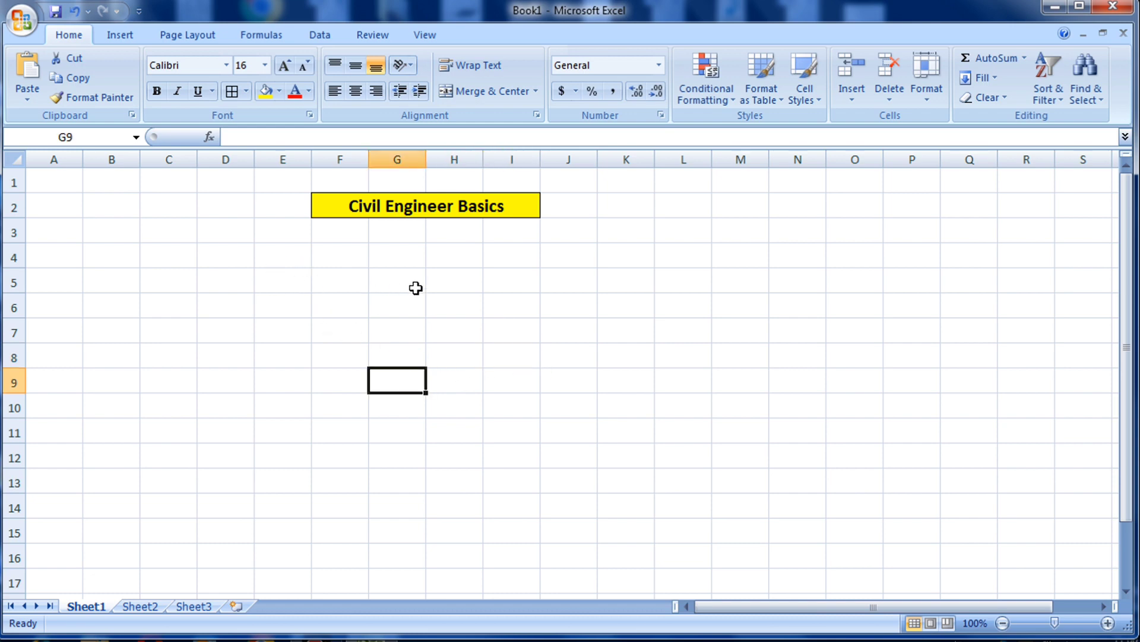
click(365, 284)
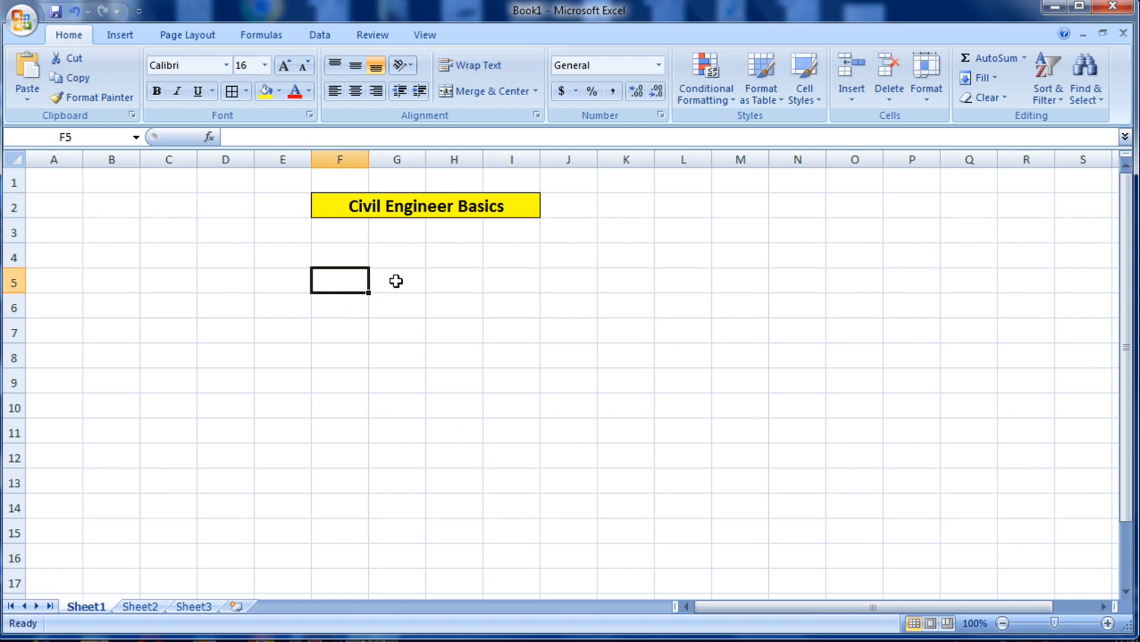
click(414, 253)
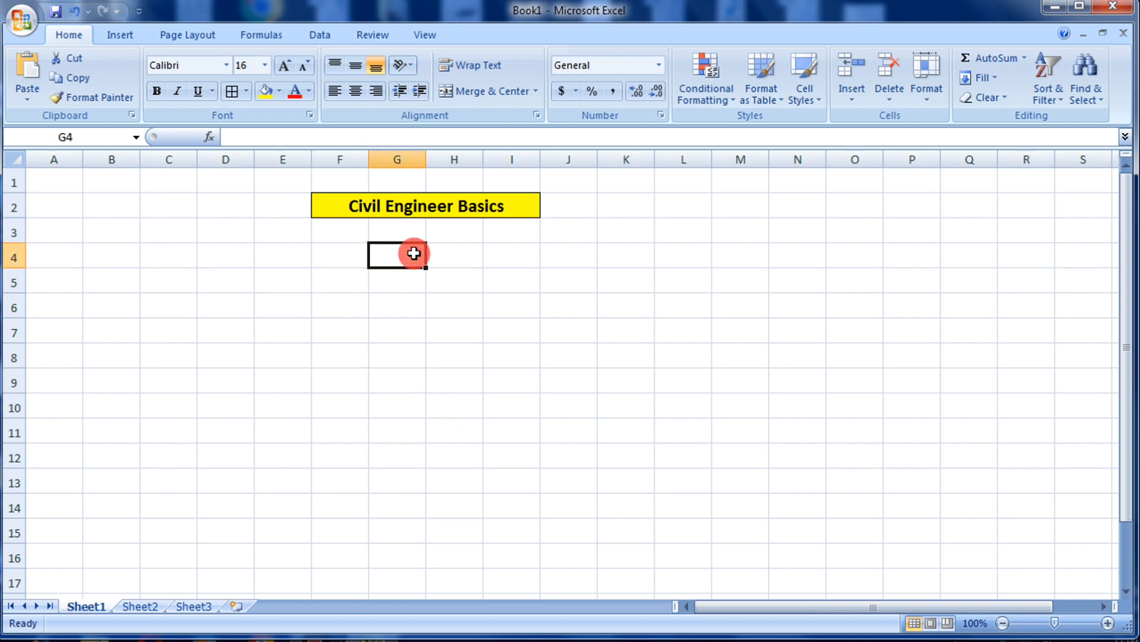
click(345, 258)
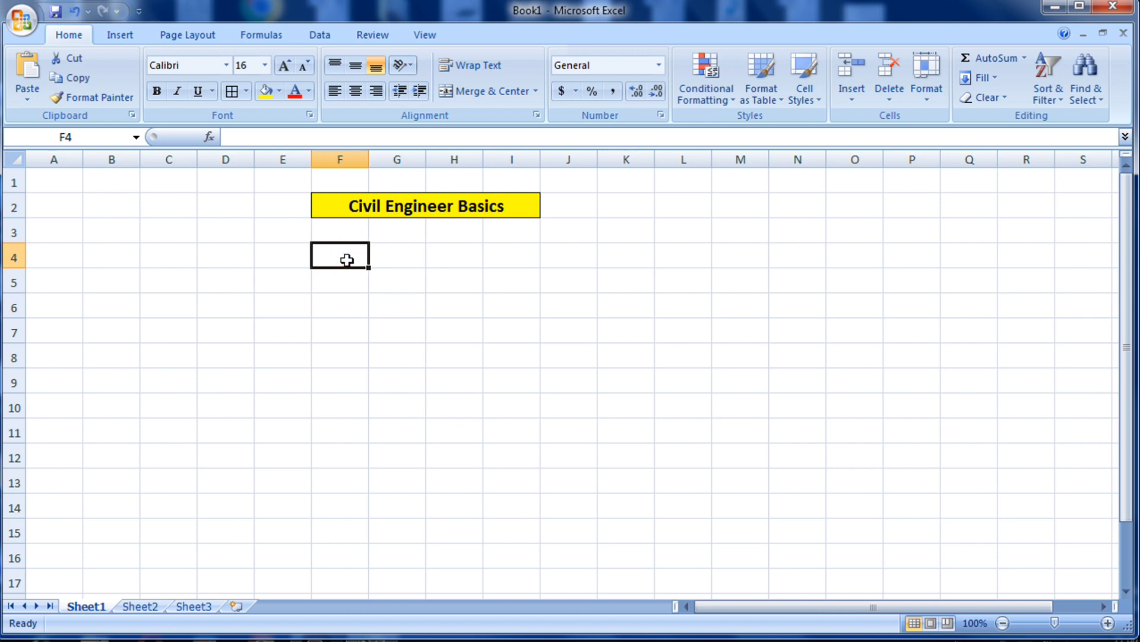
click(279, 252)
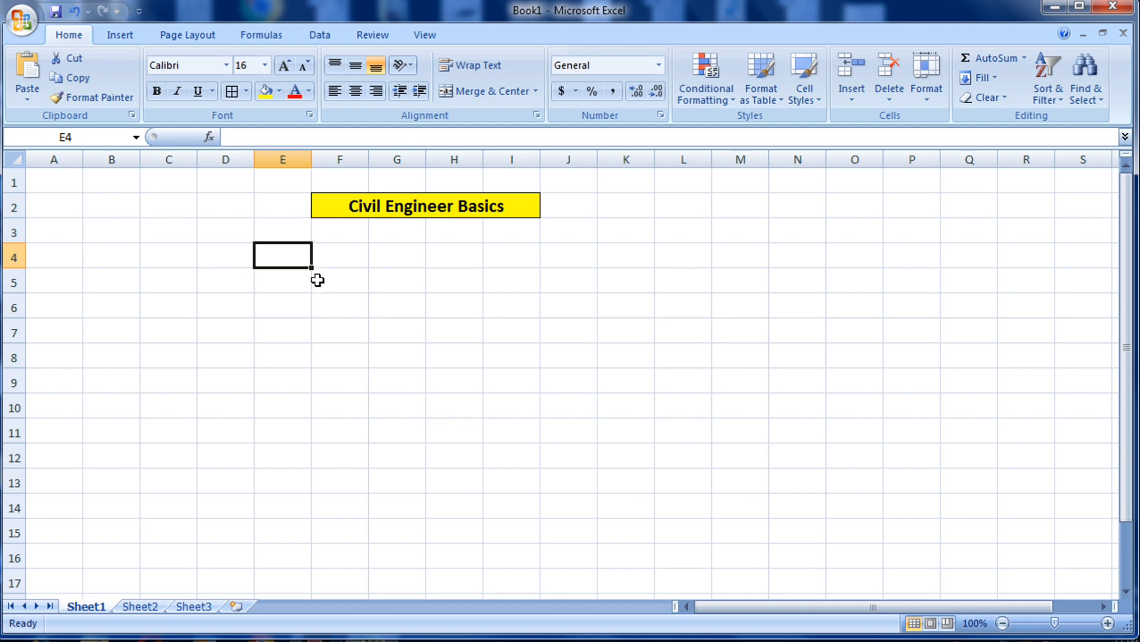
click(339, 312)
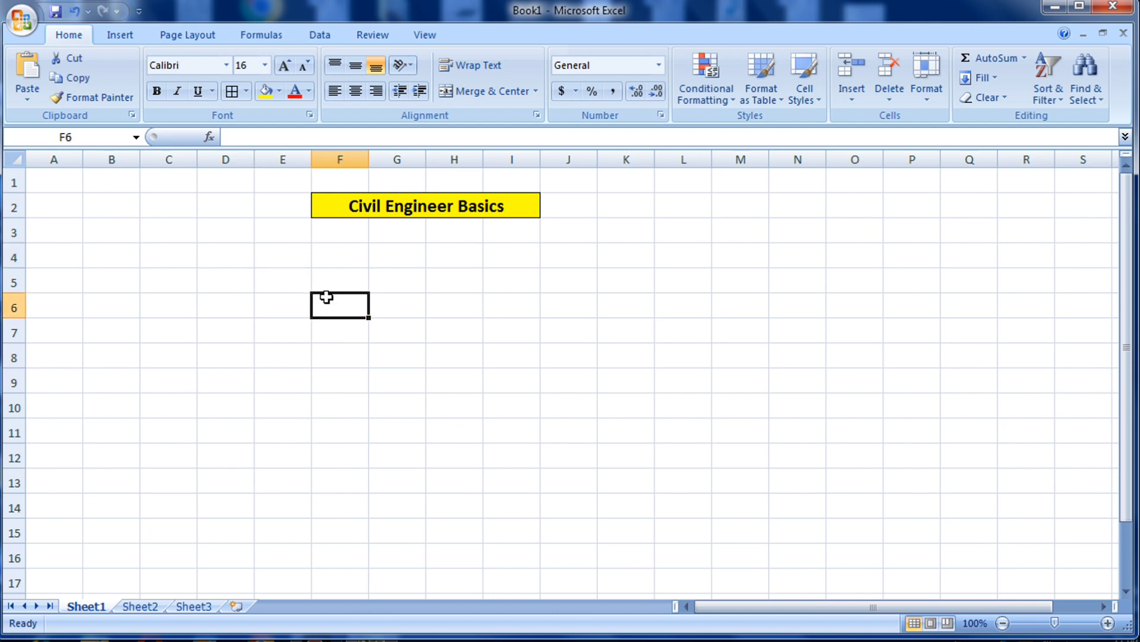
Enter the headings S.N, Item and Quantity in cells D4, E4 and F4.
click(223, 258)
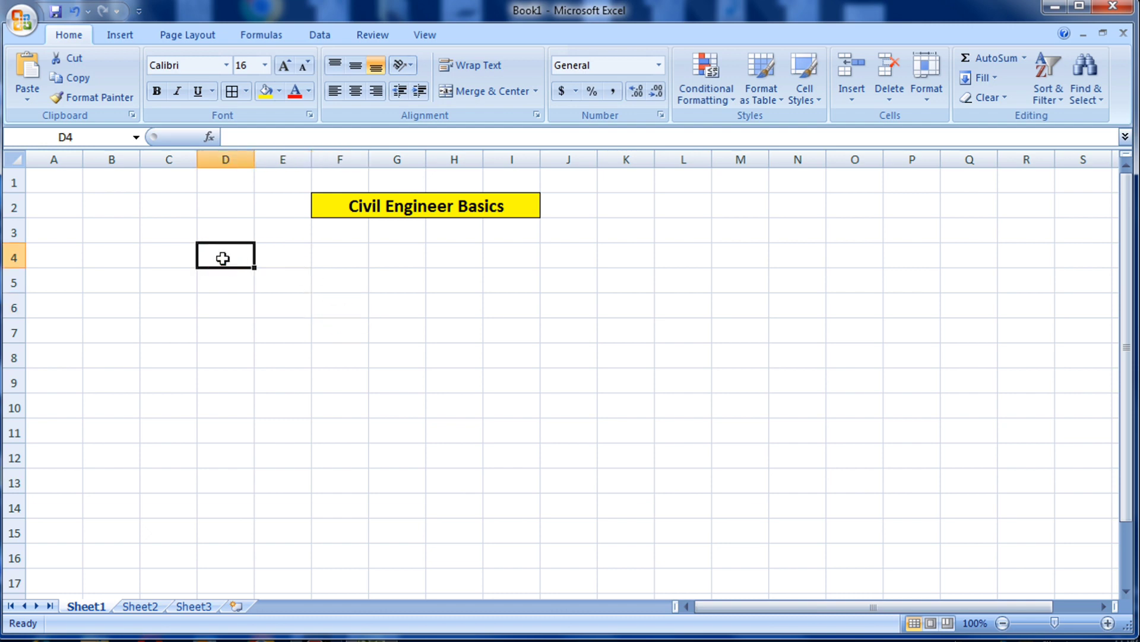
text(S.)
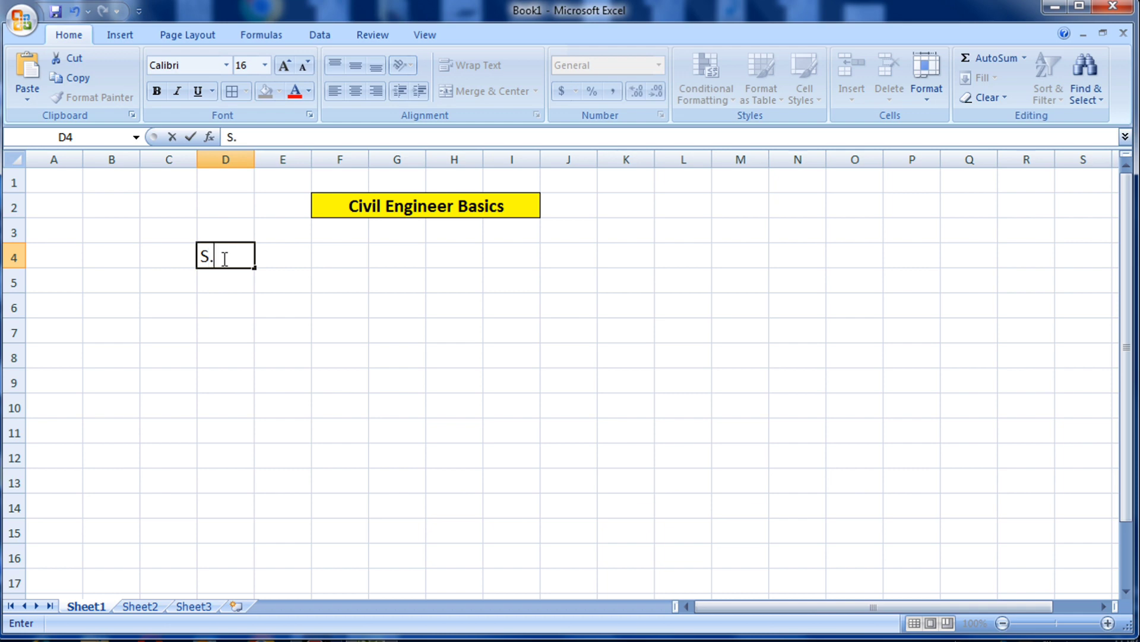
text(N)
click(284, 265)
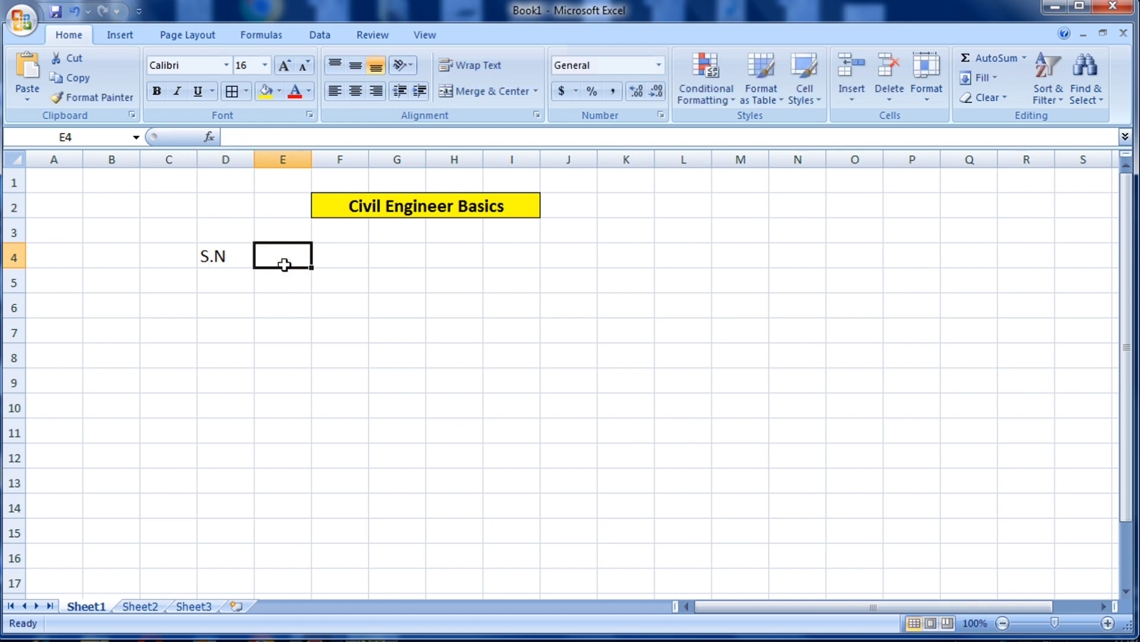
text(Item)
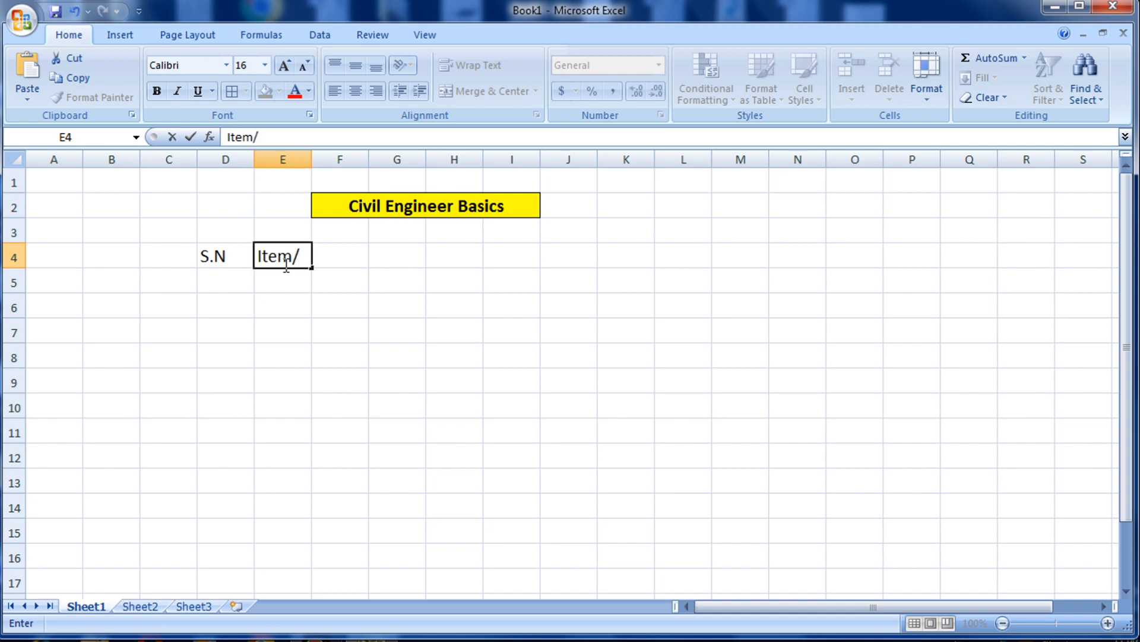
click(343, 258)
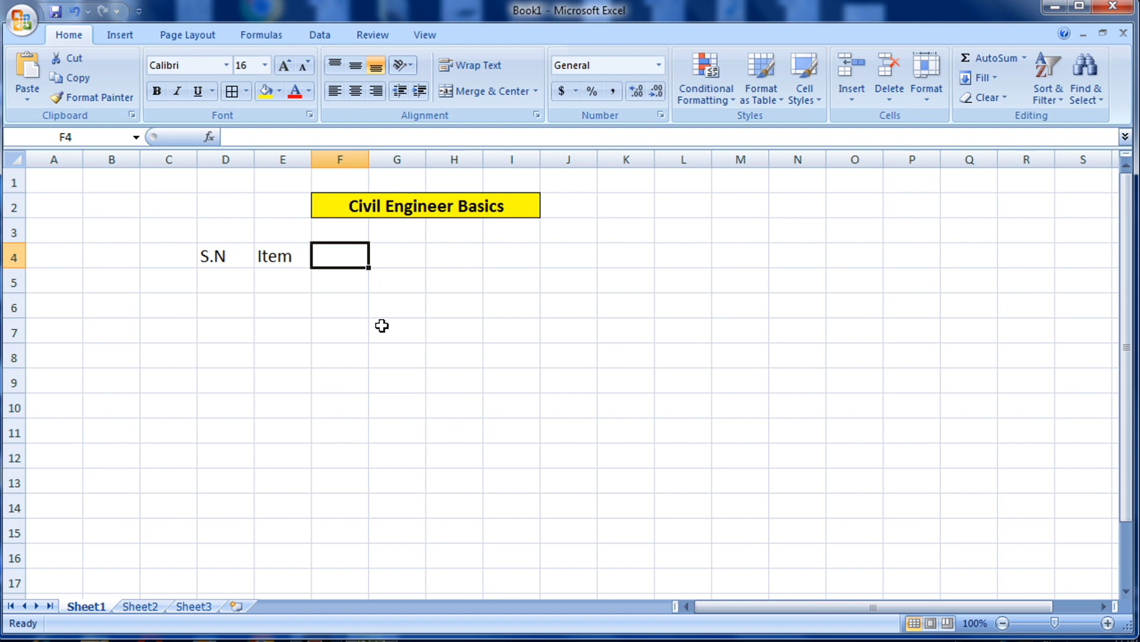
text(Quan)
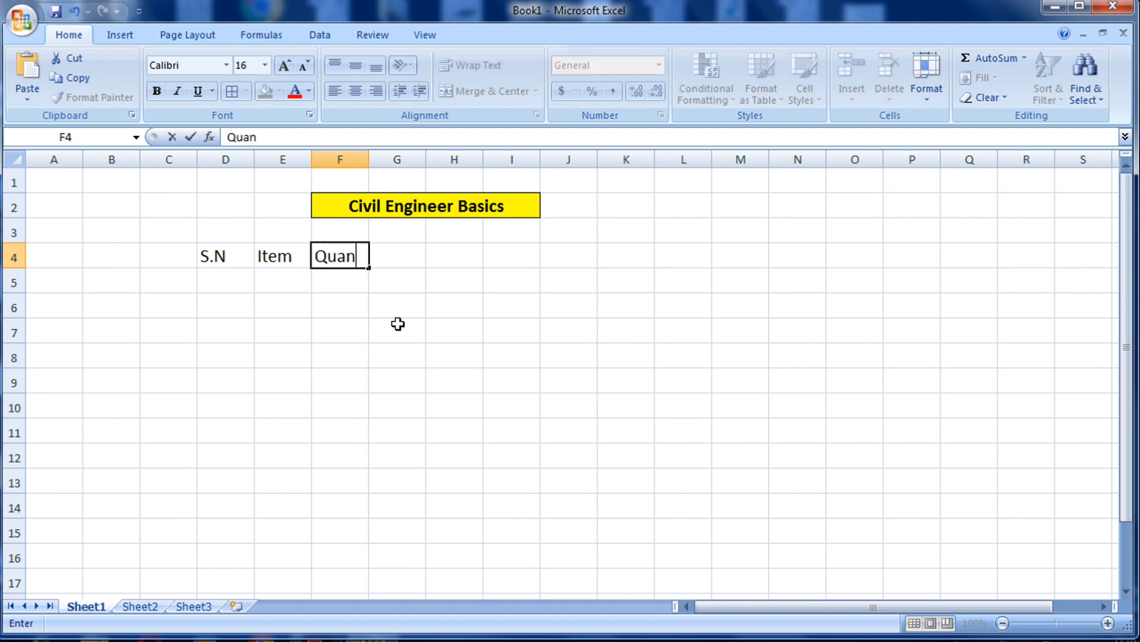
text(tity)
click(398, 324)
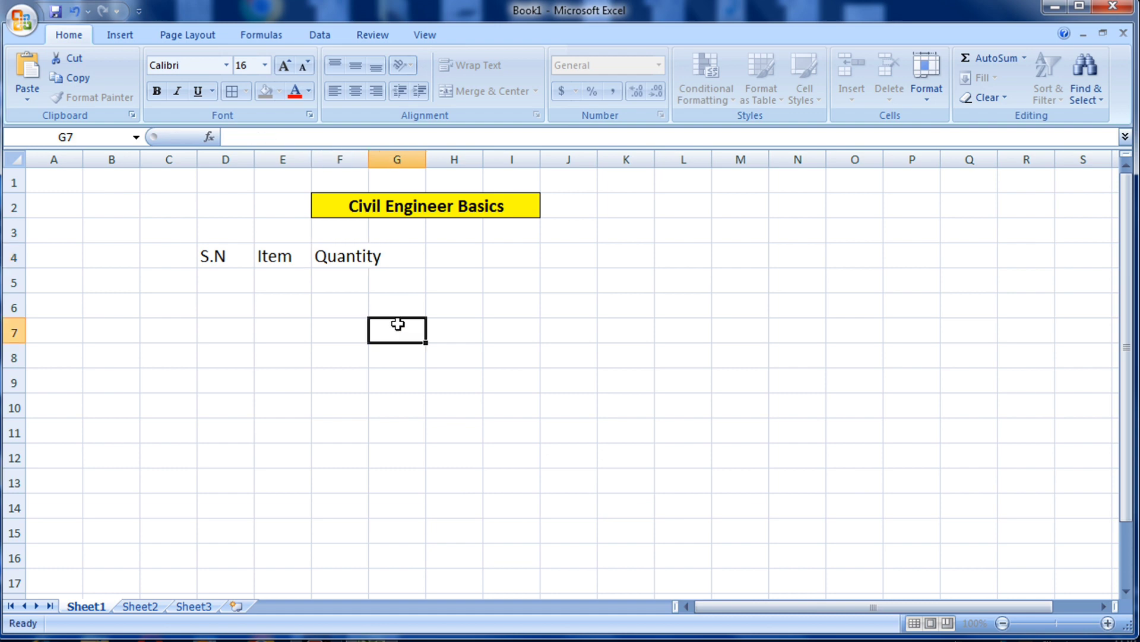
click(350, 255)
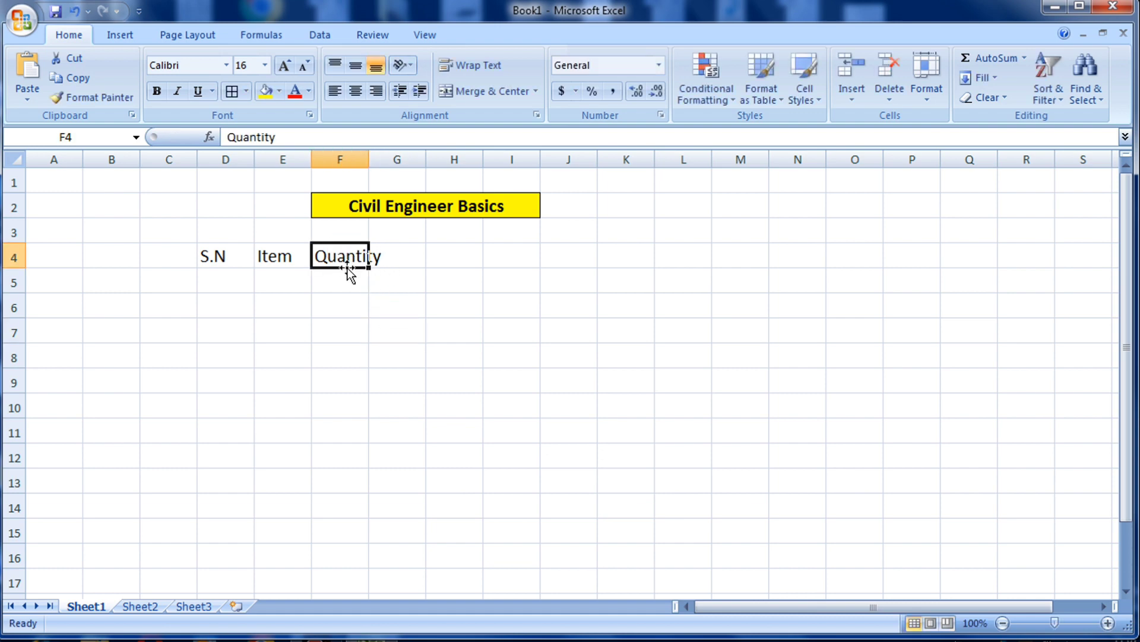
click(406, 255)
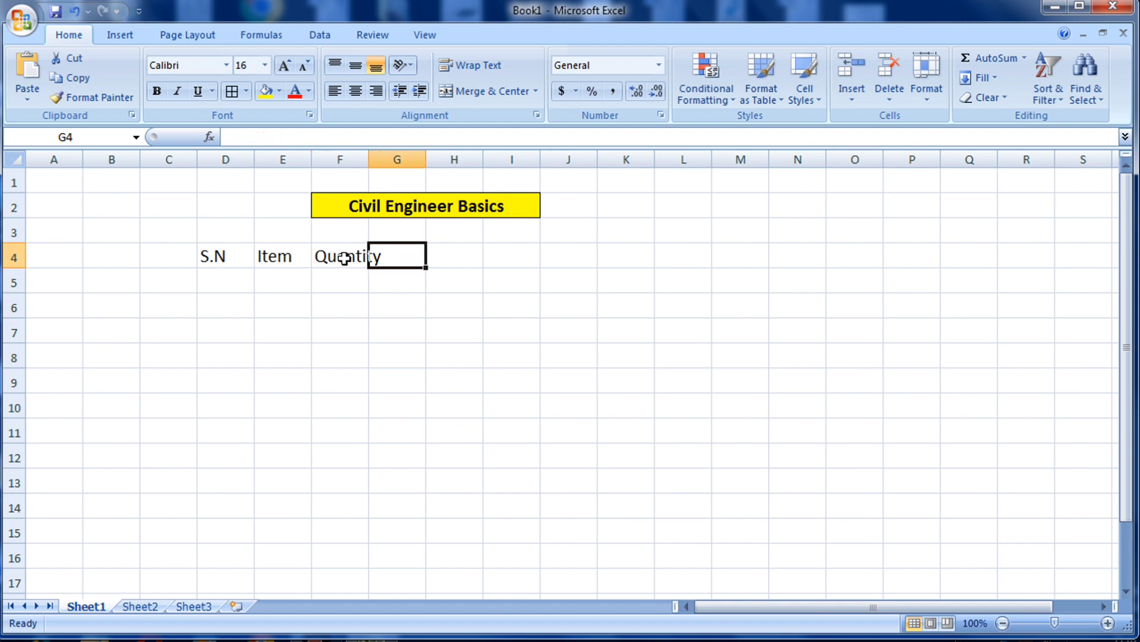
click(388, 304)
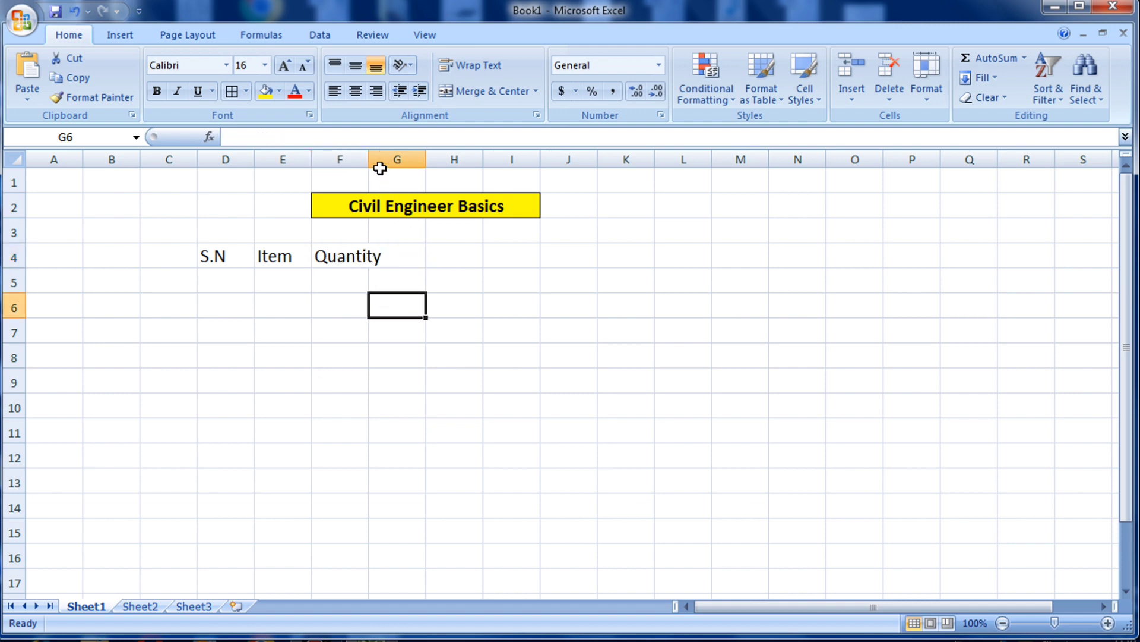
Widen column F so the Quantity heading fits within its cell.
drag(369, 159, 399, 161)
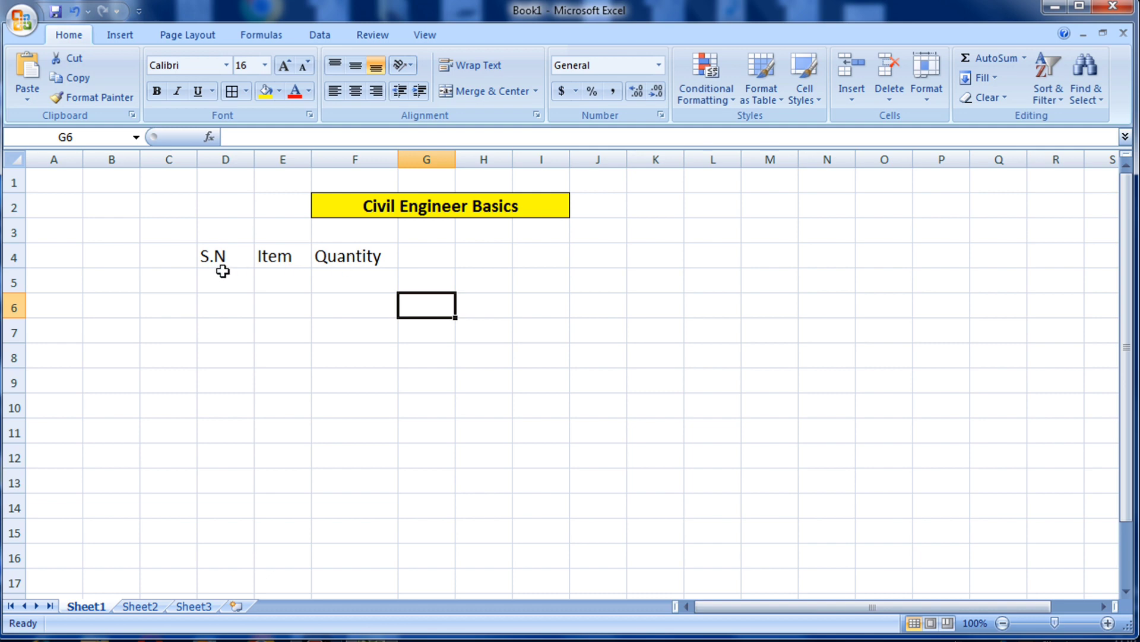
click(134, 209)
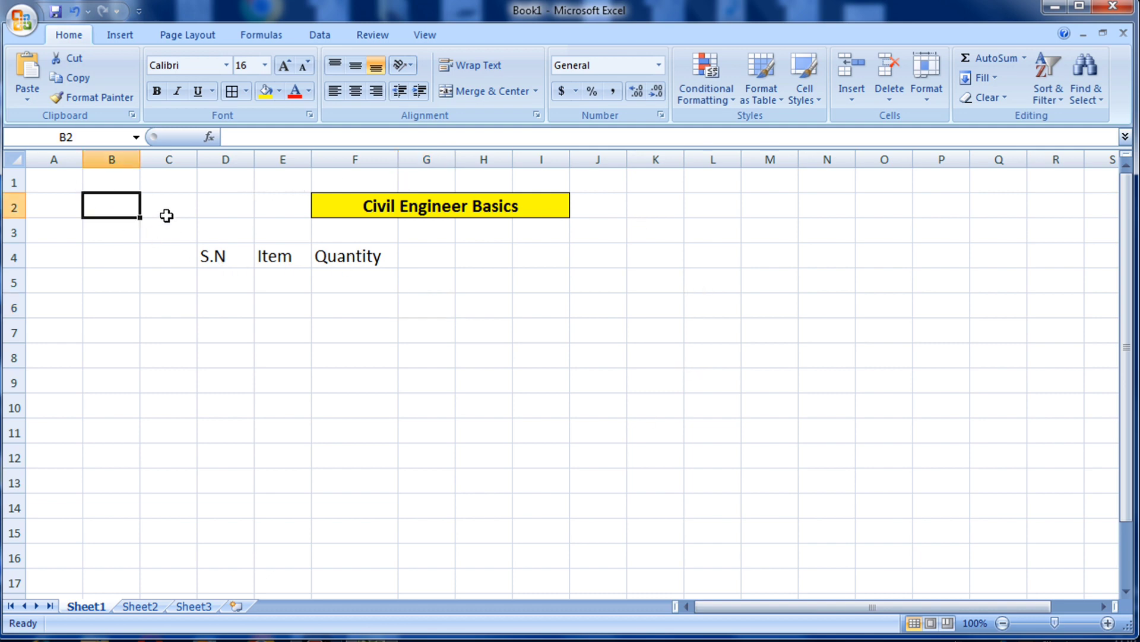
click(166, 214)
click(124, 186)
click(119, 205)
click(115, 236)
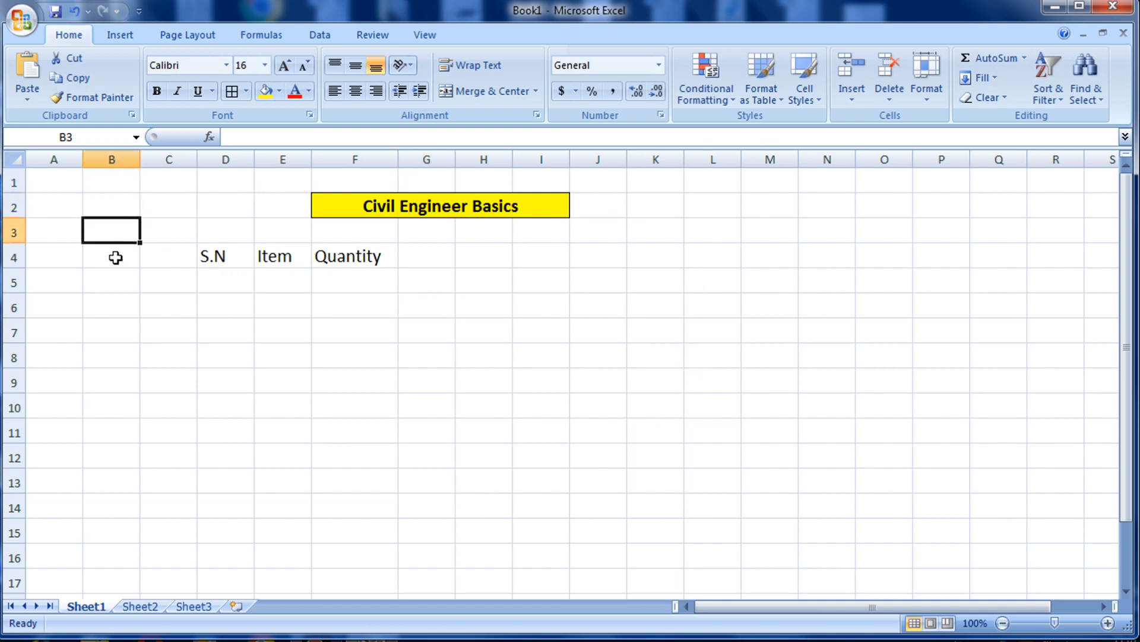
click(119, 262)
Select cells along row 5 of the sheet.
click(134, 300)
click(136, 281)
click(167, 281)
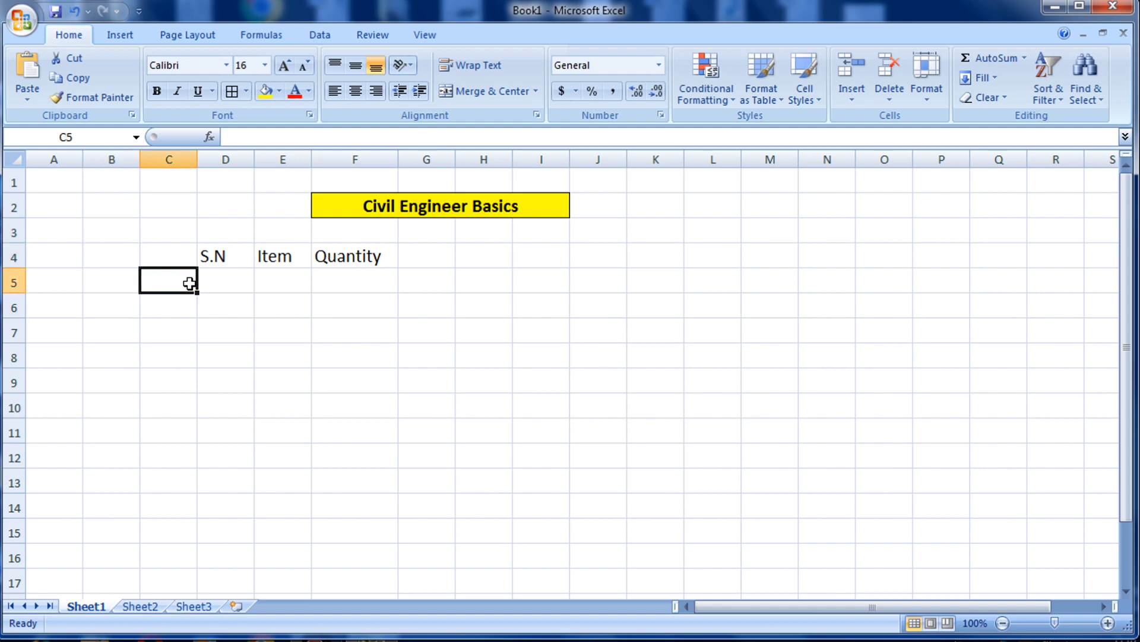
click(223, 285)
click(270, 284)
click(347, 285)
click(439, 313)
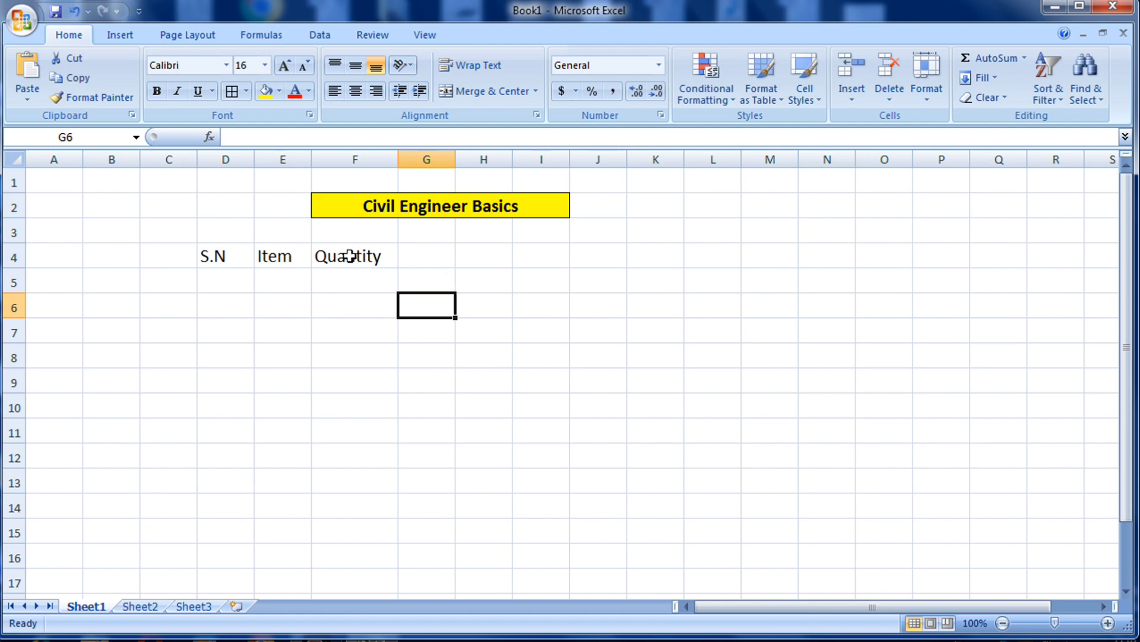
Add the headings Unit, Rate and Total in G4, H4 and I4.
click(371, 257)
click(423, 258)
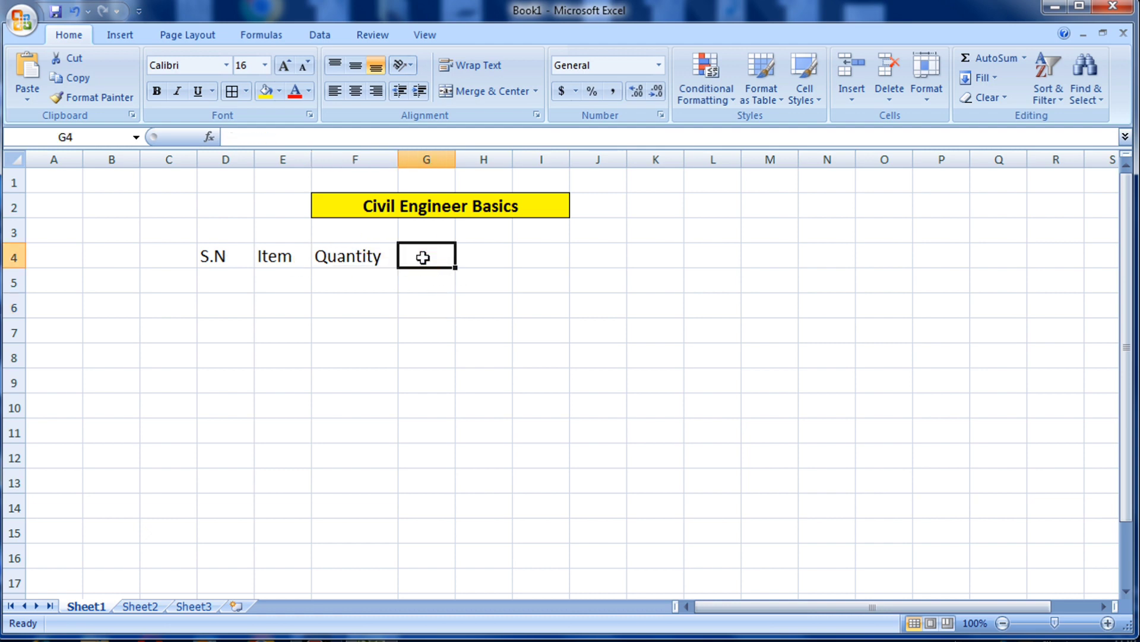
text(Un)
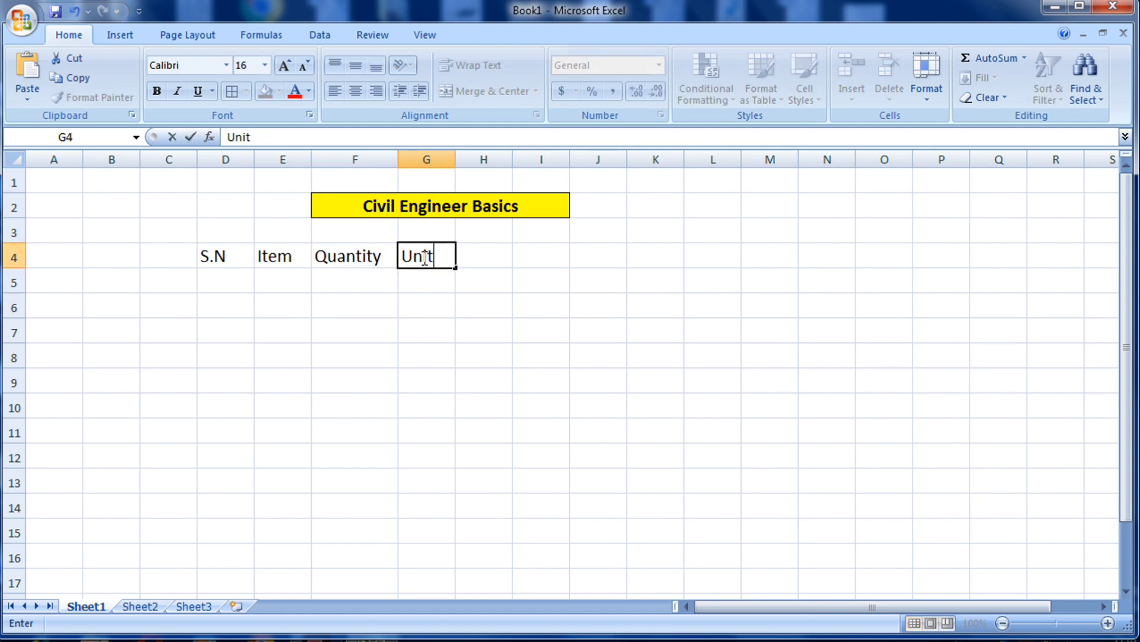
text(it)
click(486, 245)
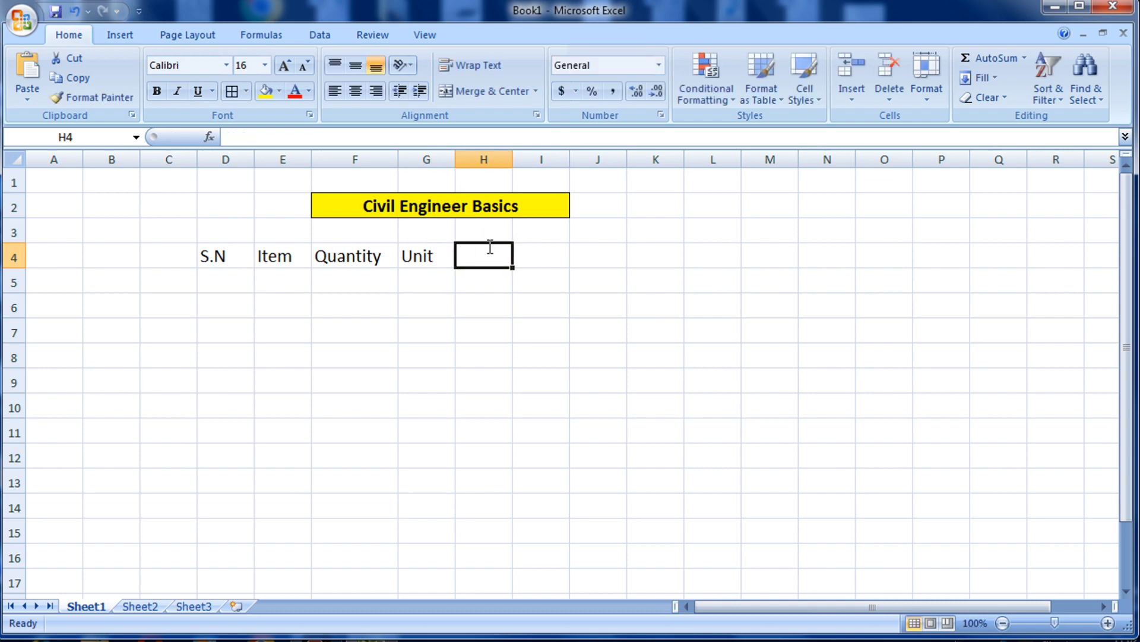
text(Ra)
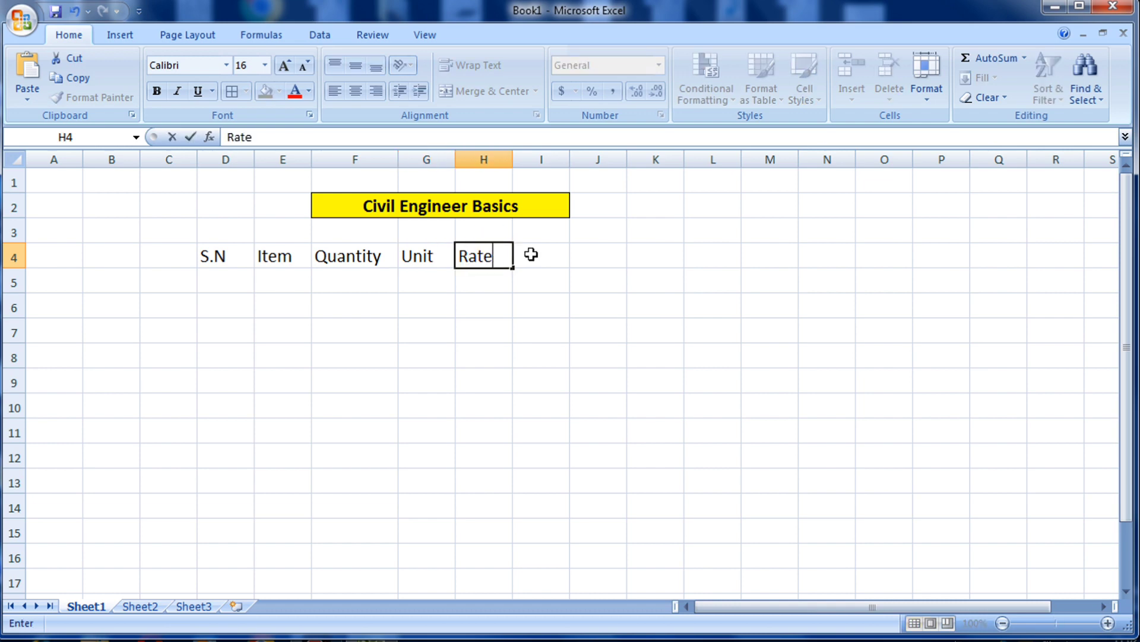
text(te)
click(531, 254)
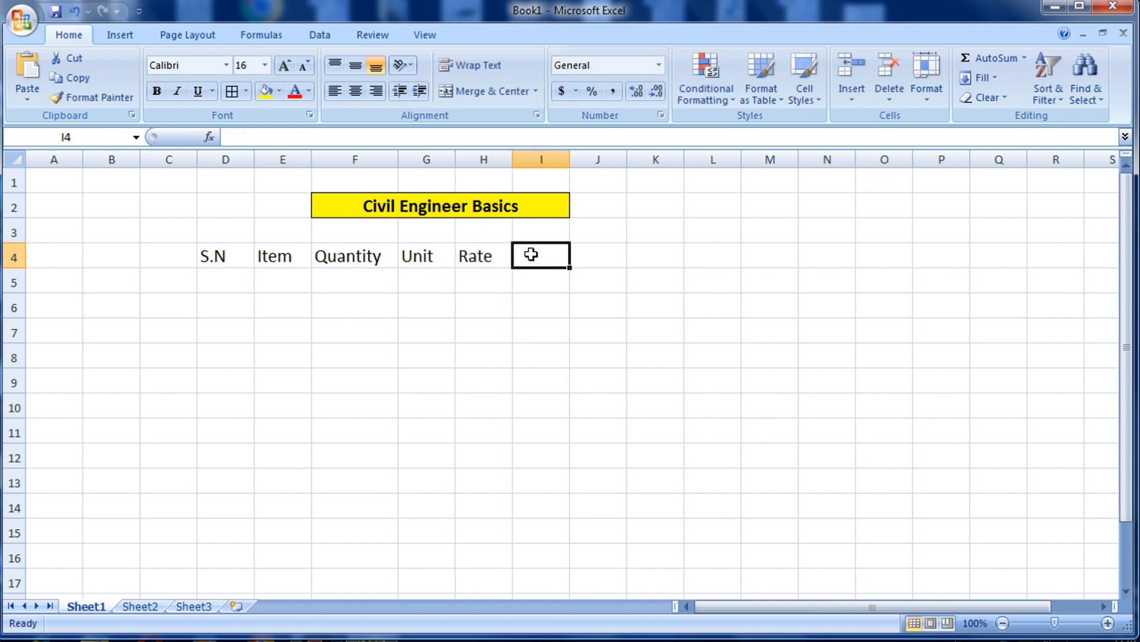
text(Total)
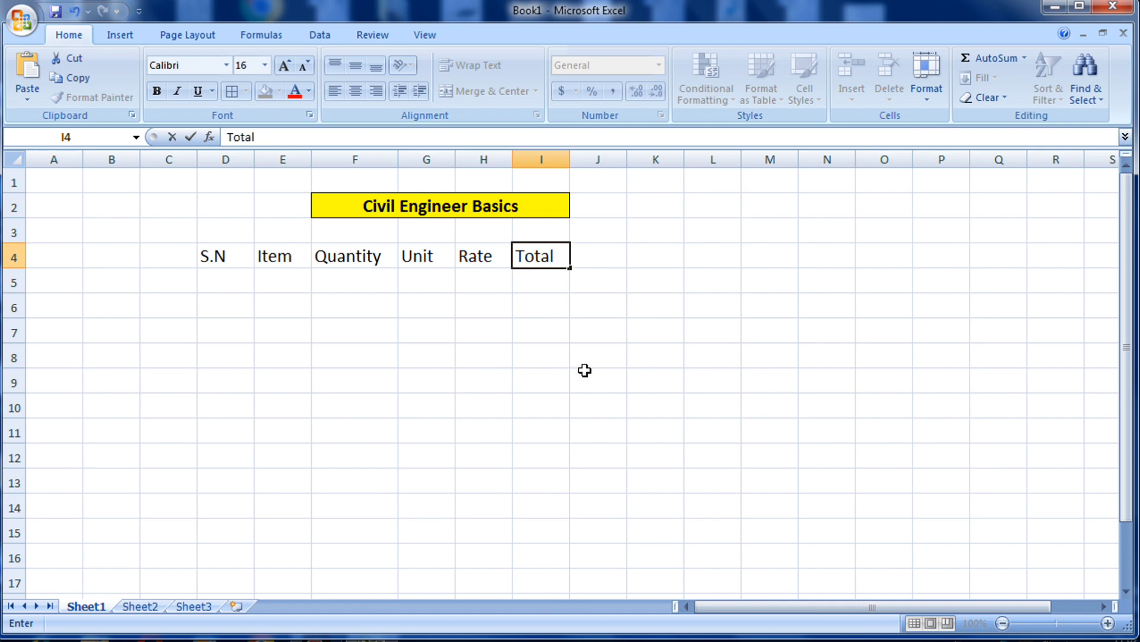
click(585, 370)
Enter serial number 1 and item Cement in row 5, widening column E.
click(231, 280)
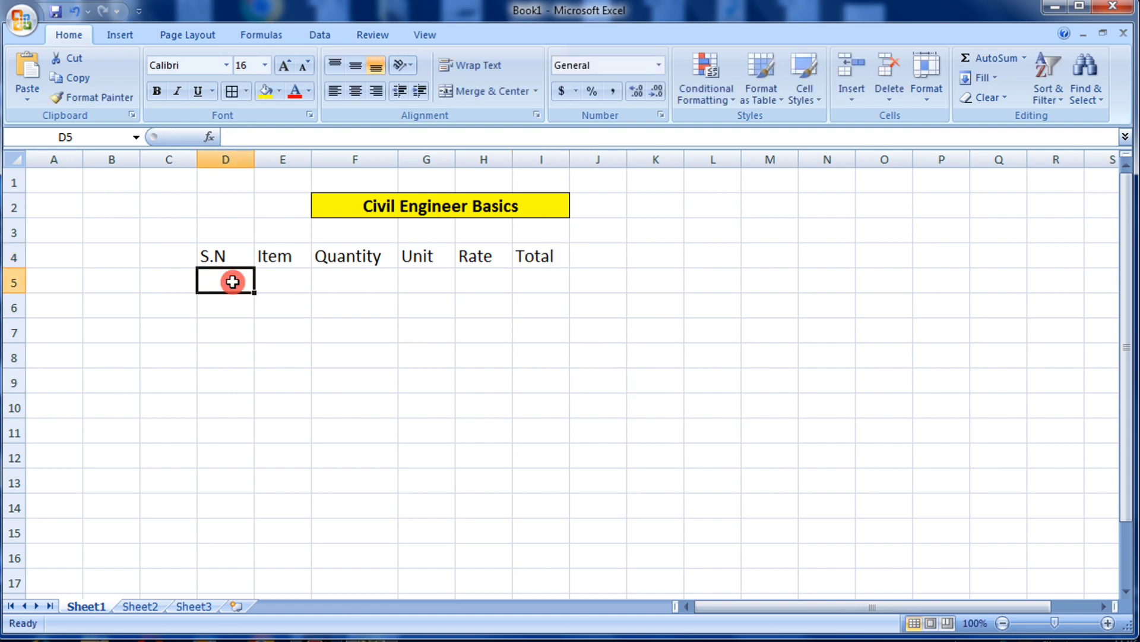
text(1.)
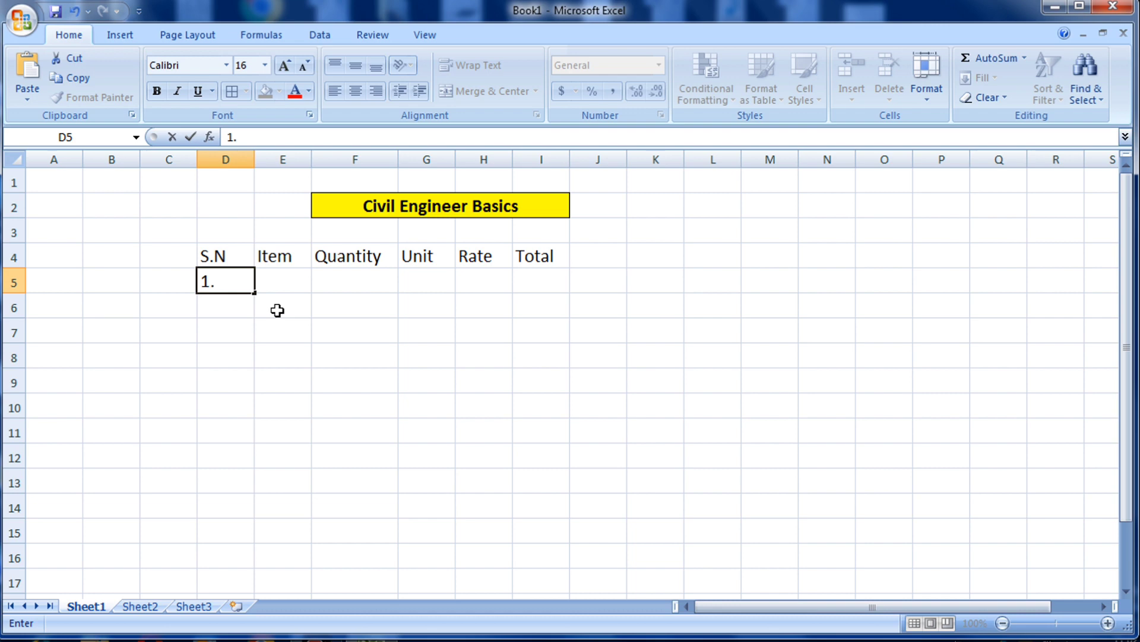
click(288, 280)
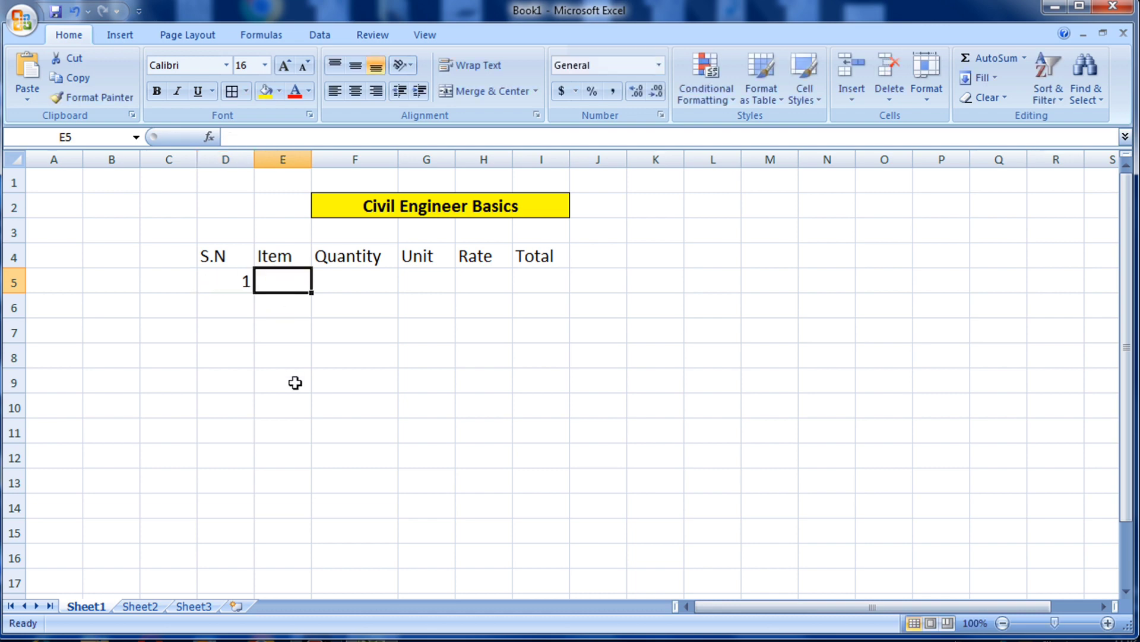
text(Cem)
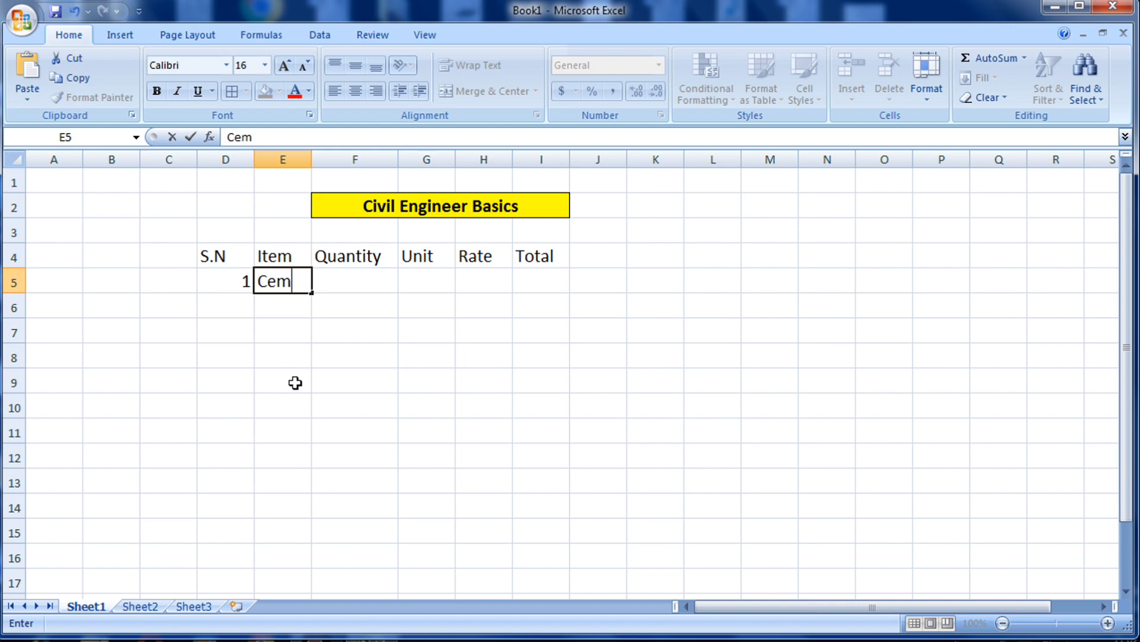
text(ent)
click(349, 380)
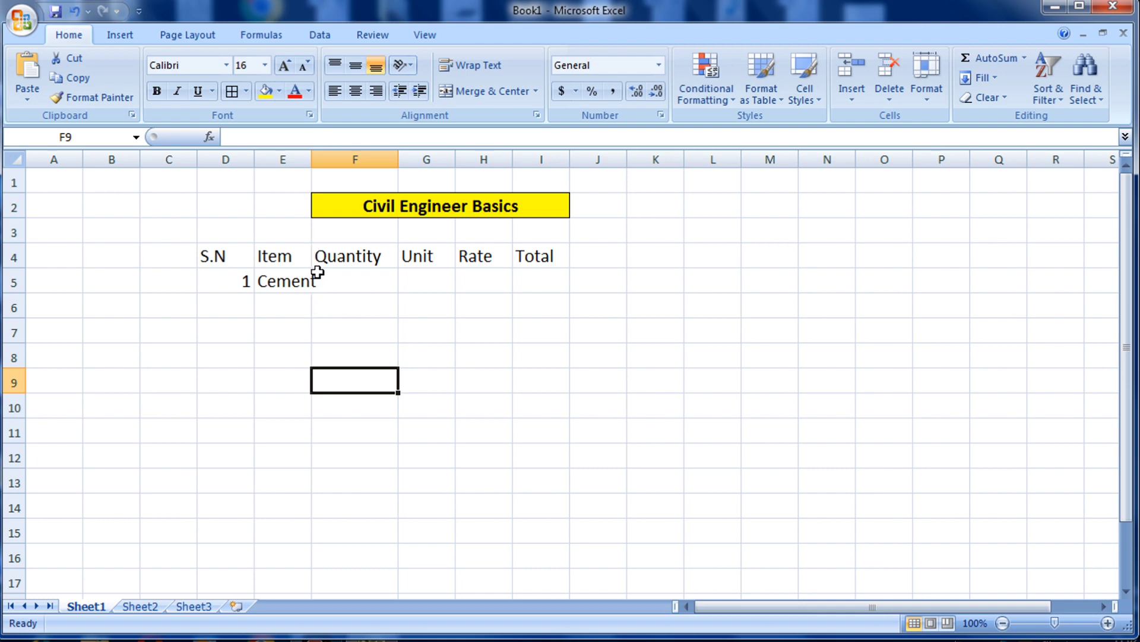
drag(315, 159, 326, 159)
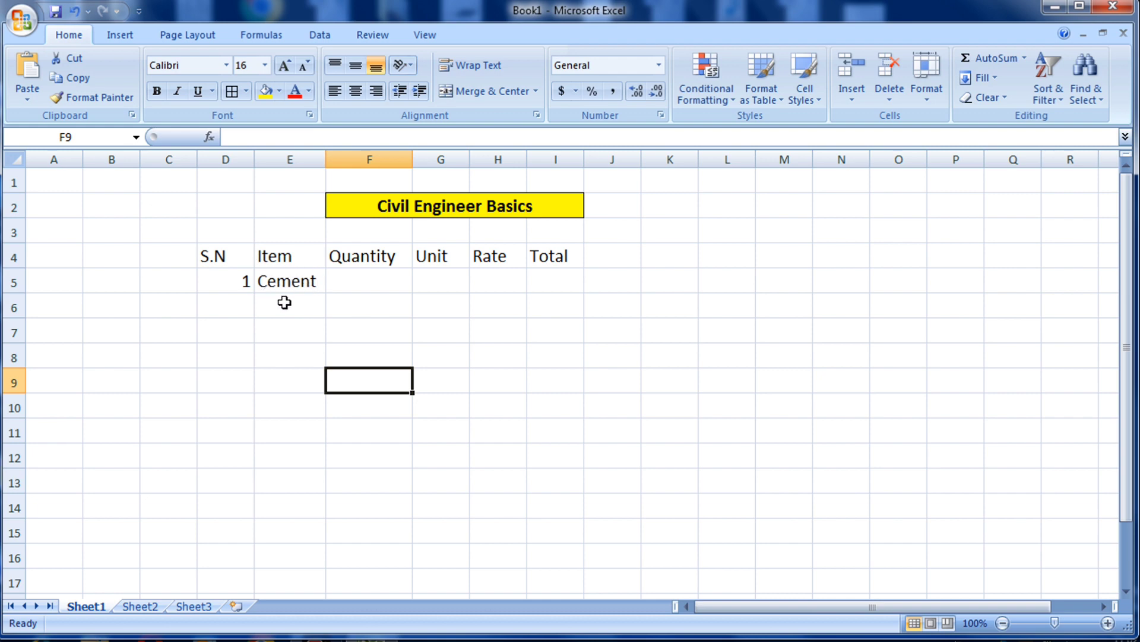
Widen column E a little more and make row 5 slightly taller.
drag(327, 159, 334, 159)
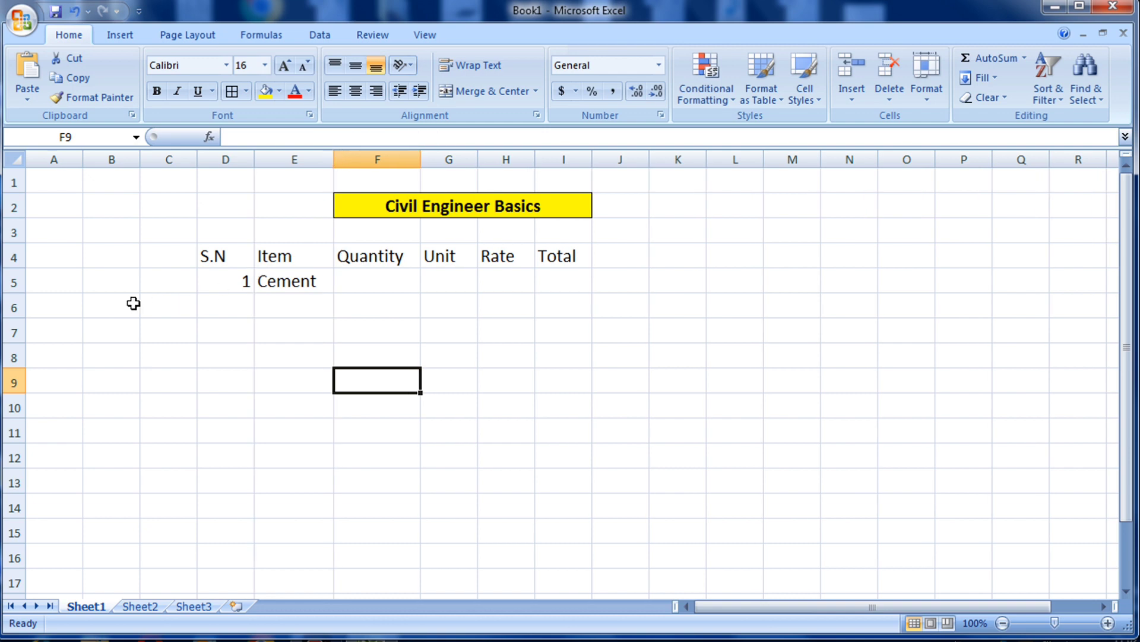
mouse_move(19, 292)
mouse_down()
mouse_move(19, 304)
mouse_move(20, 294)
mouse_up()
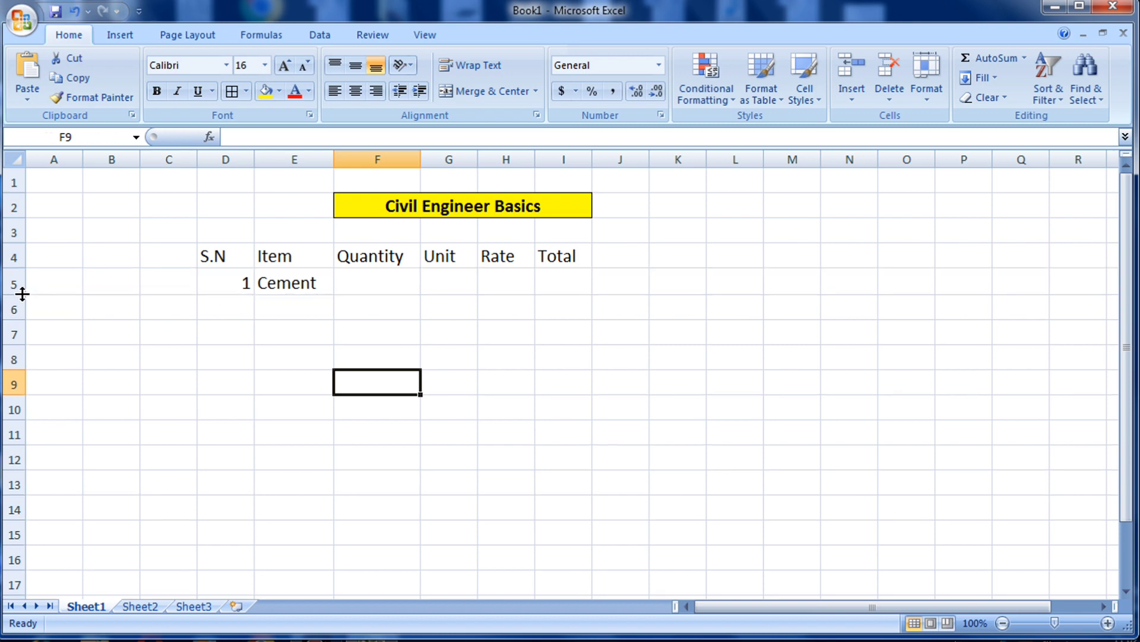
click(366, 288)
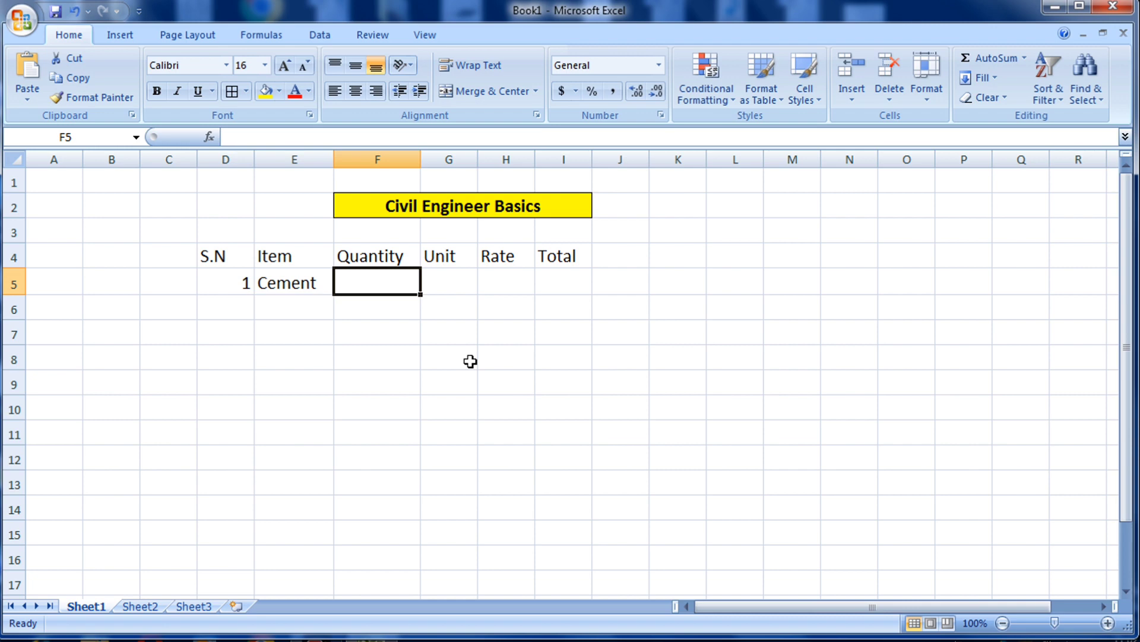
Enter quantity 3, unit Bag and rate 300 in F5, G5 and H5.
text(3)
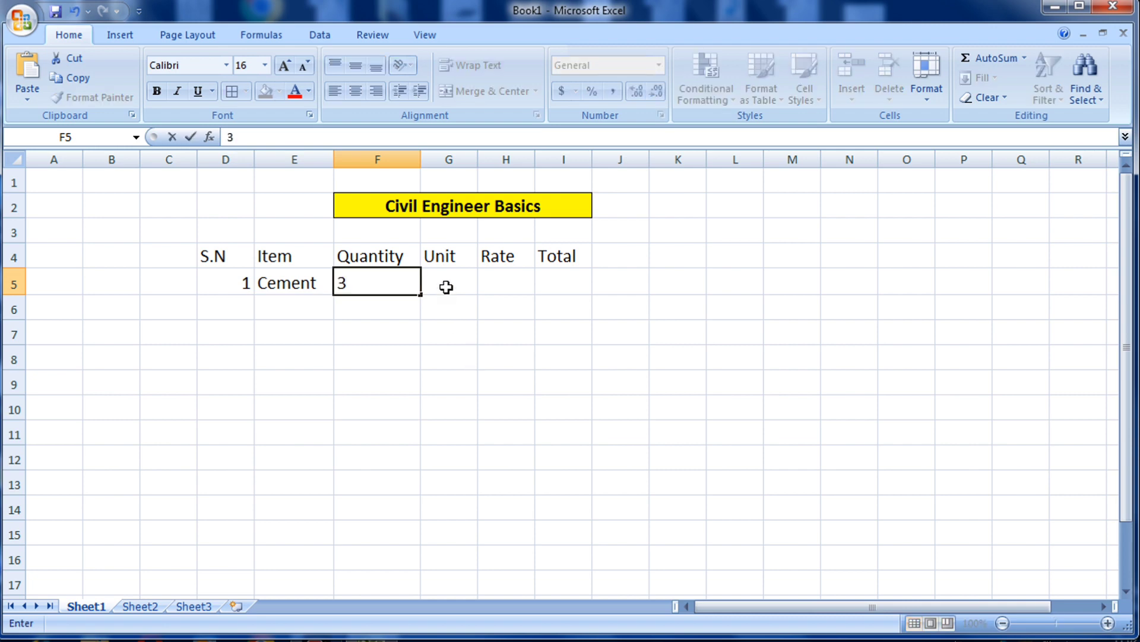
key(Tab)
text(B)
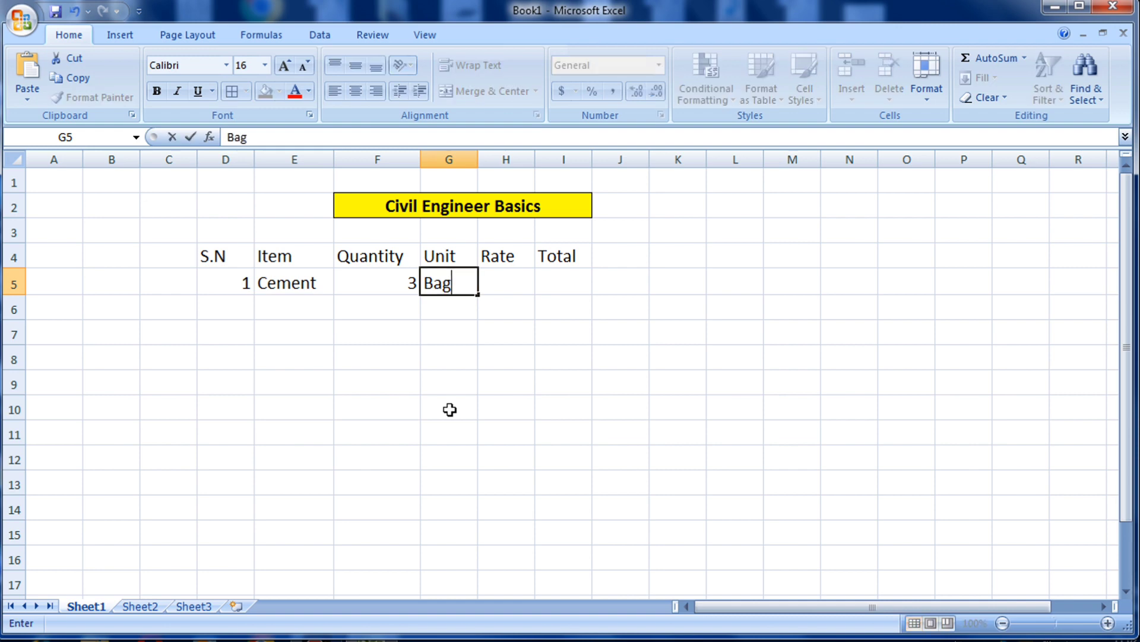
text(ag)
click(497, 406)
click(512, 279)
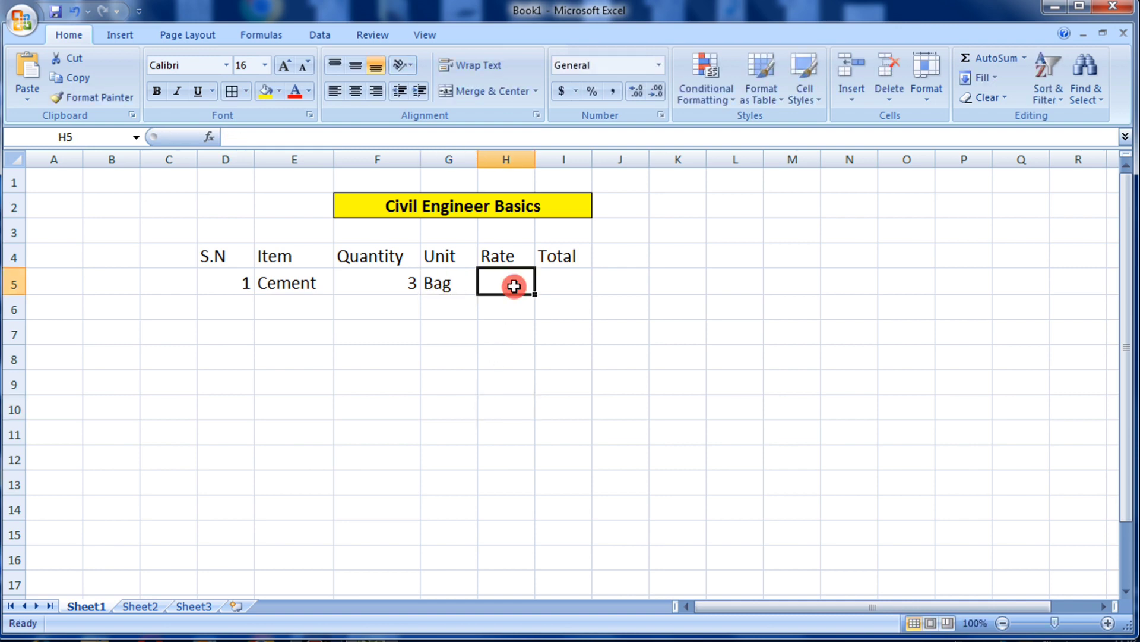
text(300)
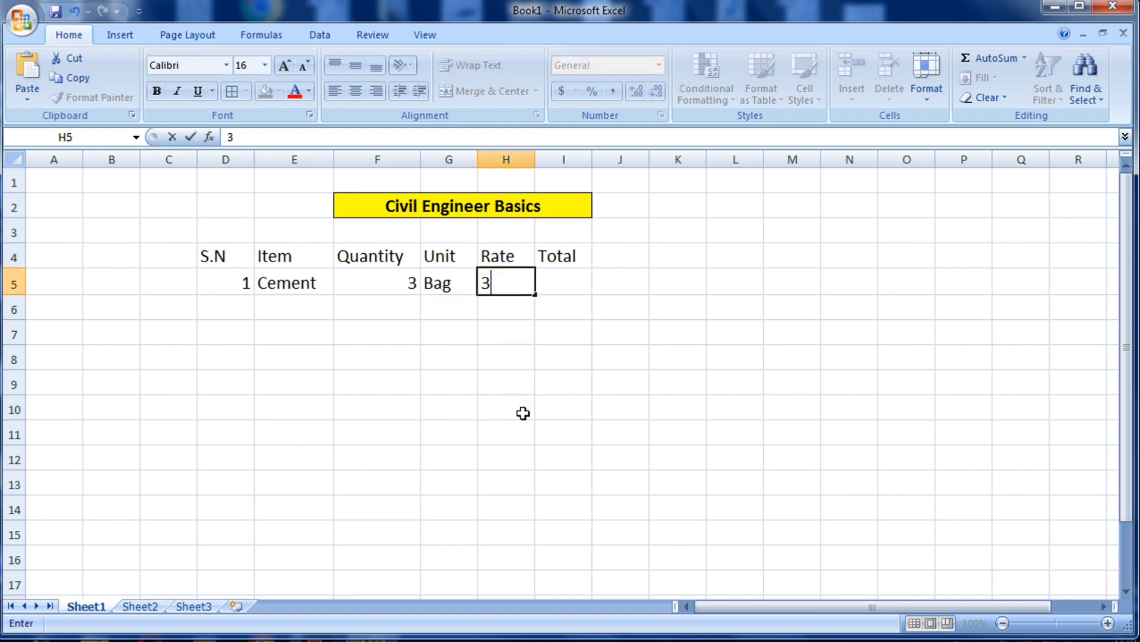
click(571, 291)
Review the quantity, unit and rate entries in row 5.
click(571, 347)
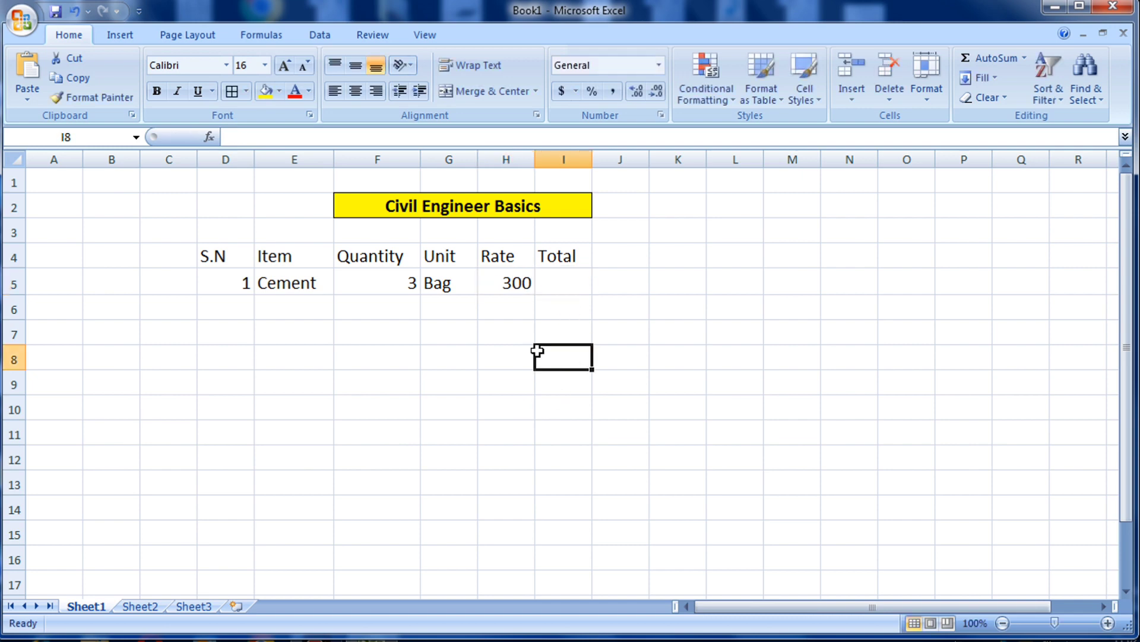
click(443, 286)
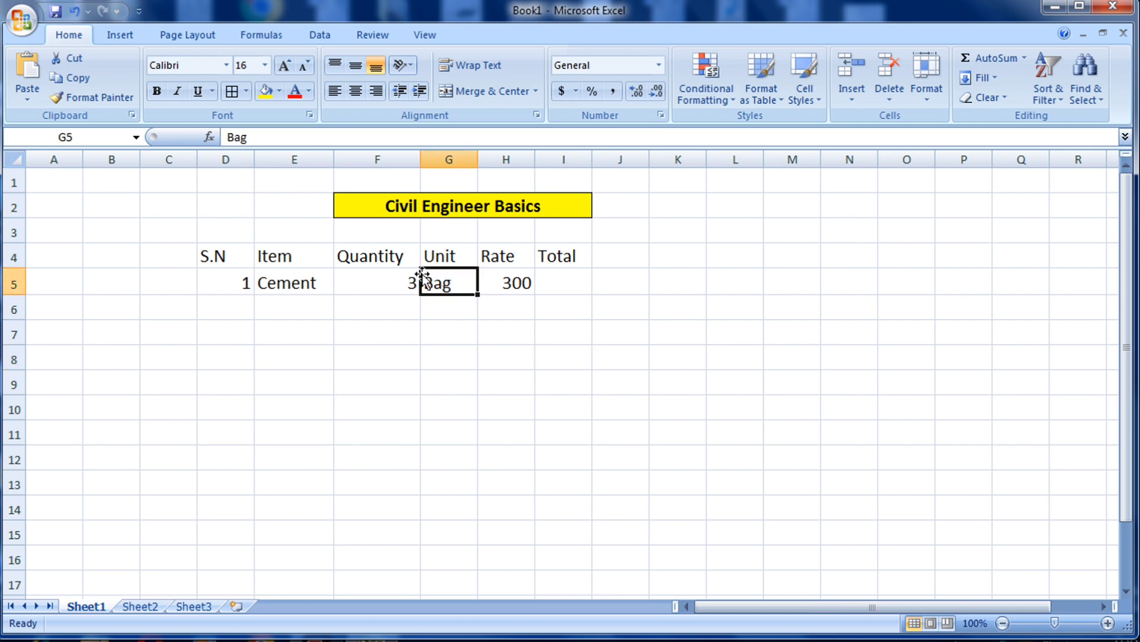
click(399, 287)
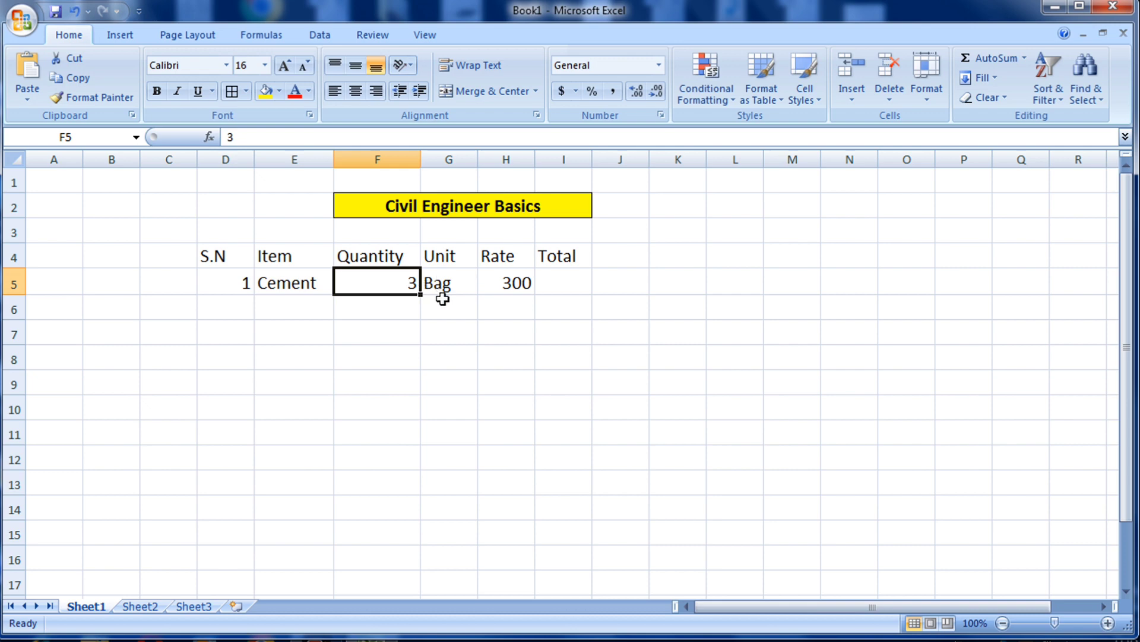
click(435, 282)
click(397, 280)
click(500, 276)
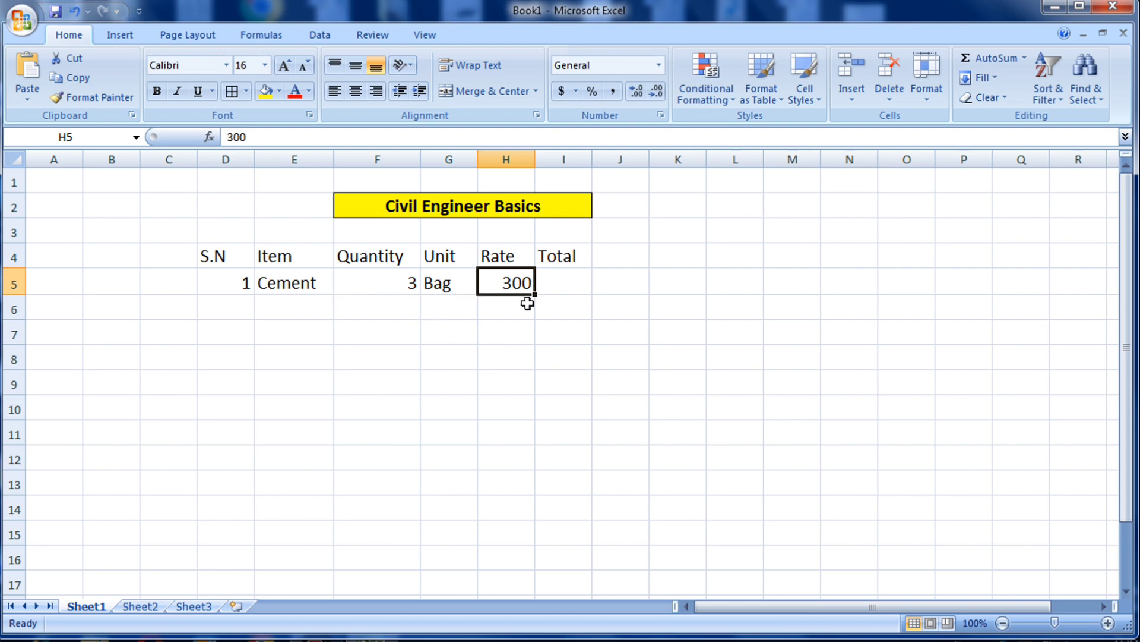
Center the Cement row values across D5:I5.
drag(240, 284, 558, 301)
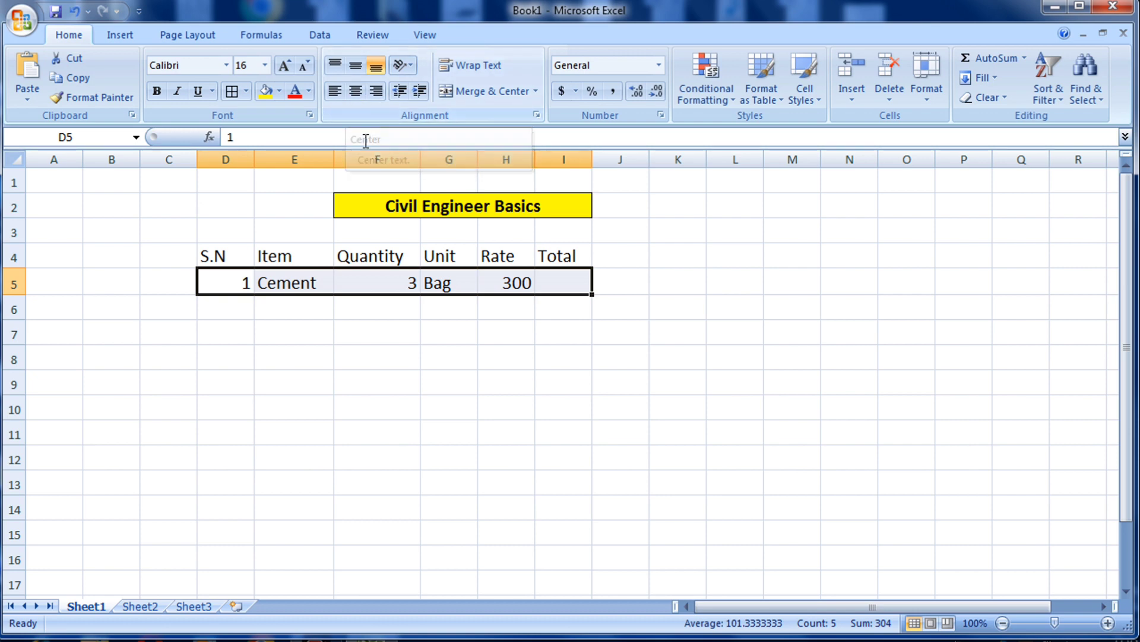
click(357, 94)
click(458, 335)
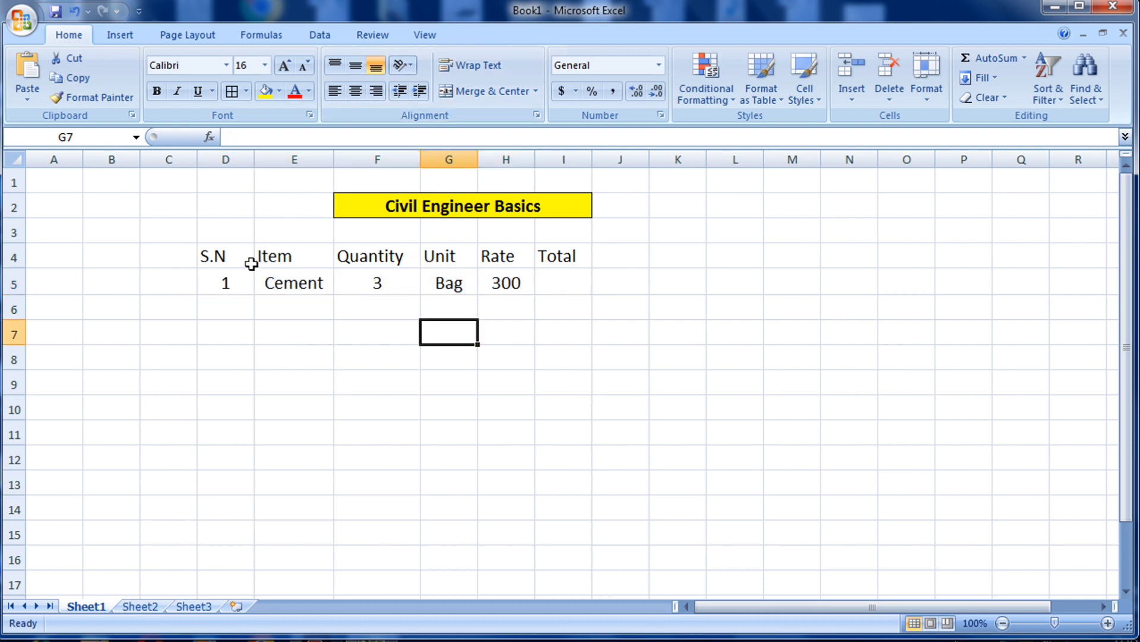
Center the header labels in D4:I4 and the contents of cell I5.
drag(217, 255, 544, 262)
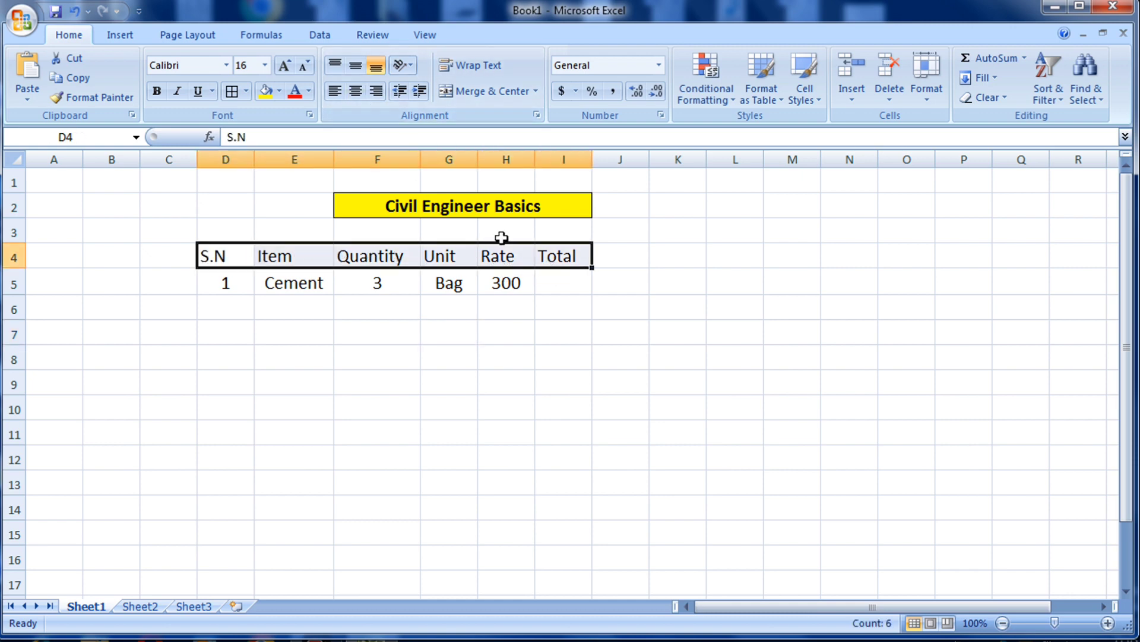
click(355, 91)
click(527, 364)
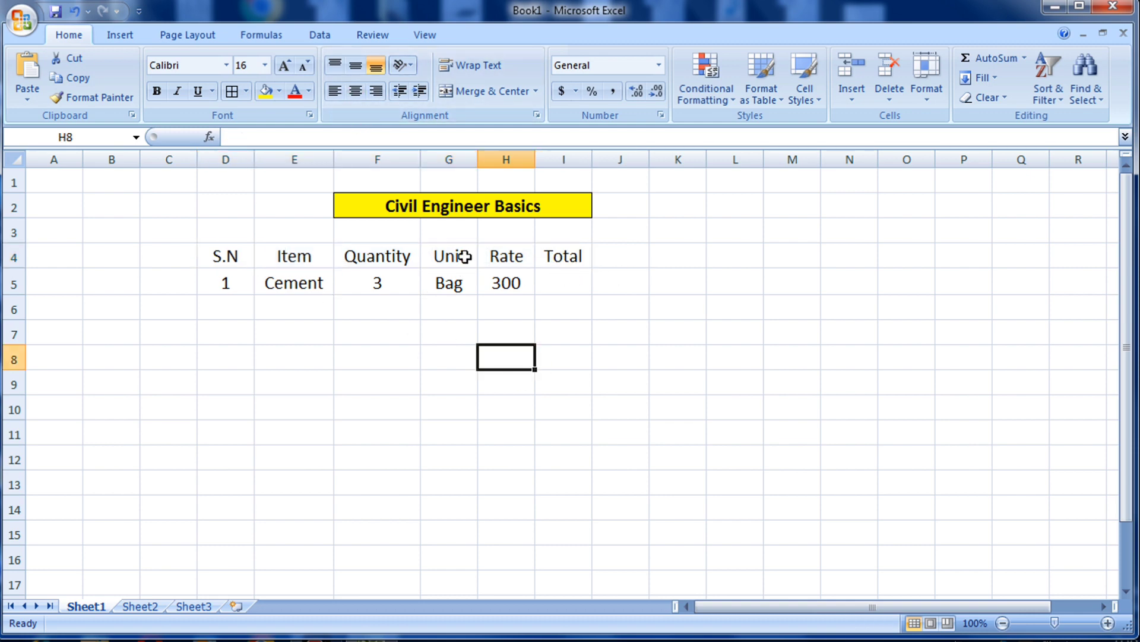
click(565, 279)
click(529, 330)
click(562, 283)
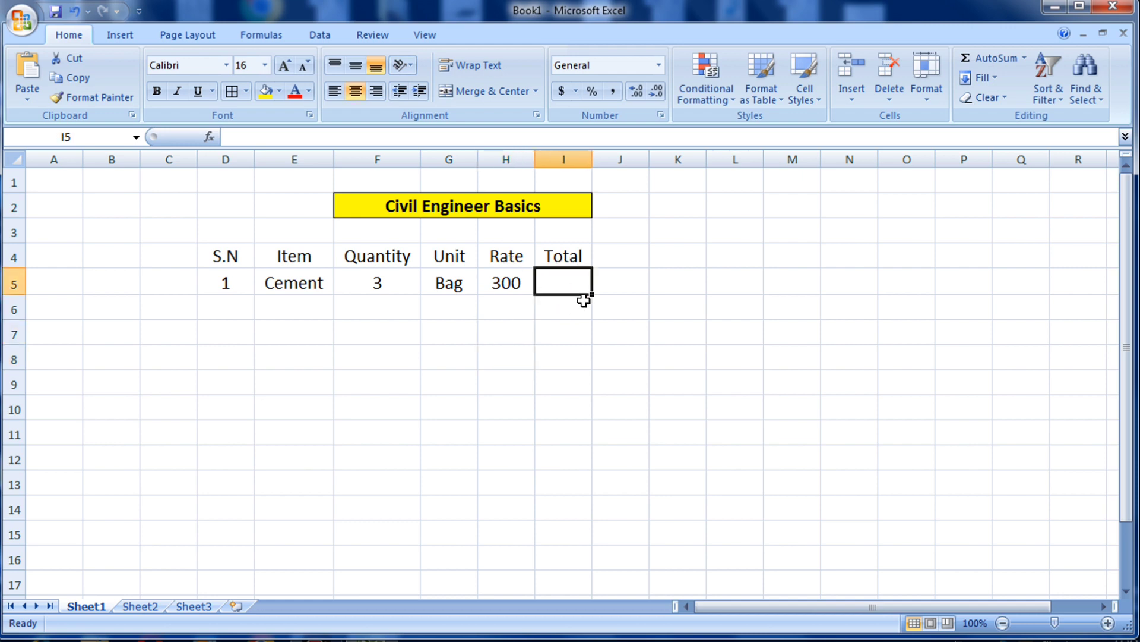
Change the I4 heading to Total Cost and widen column I to fit it.
click(565, 257)
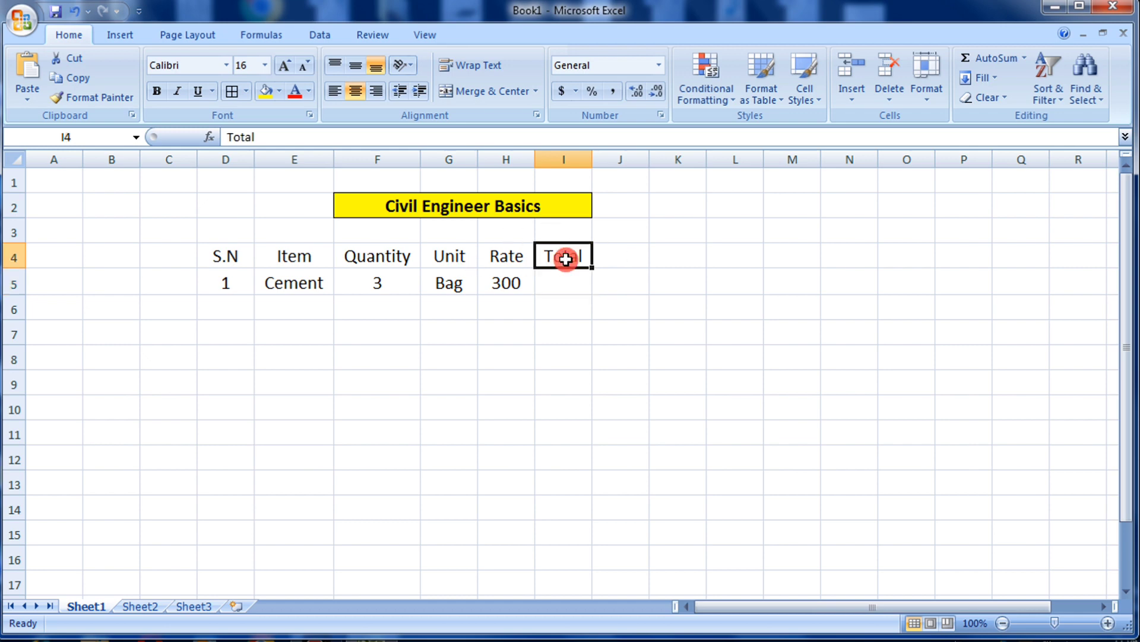
double_click(582, 258)
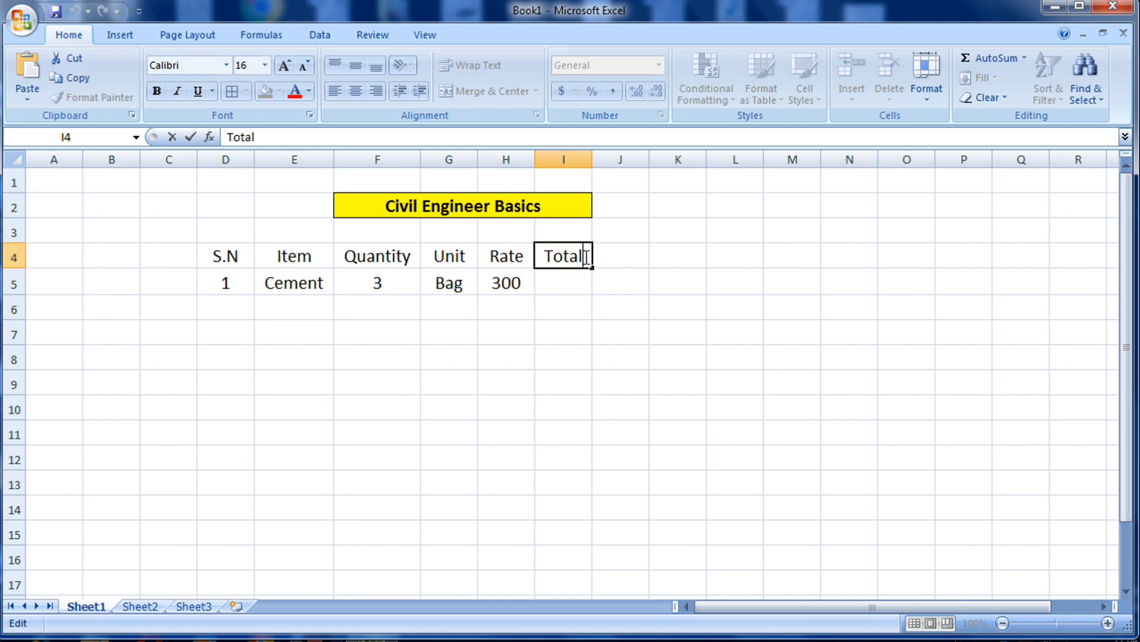
text(Cost)
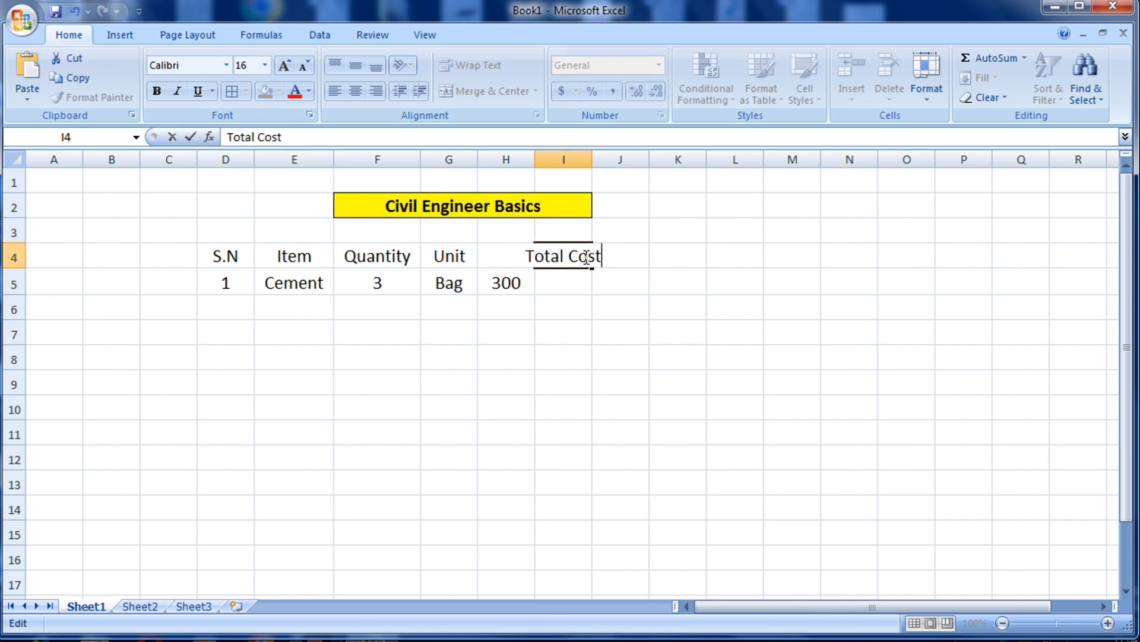
click(619, 308)
click(580, 257)
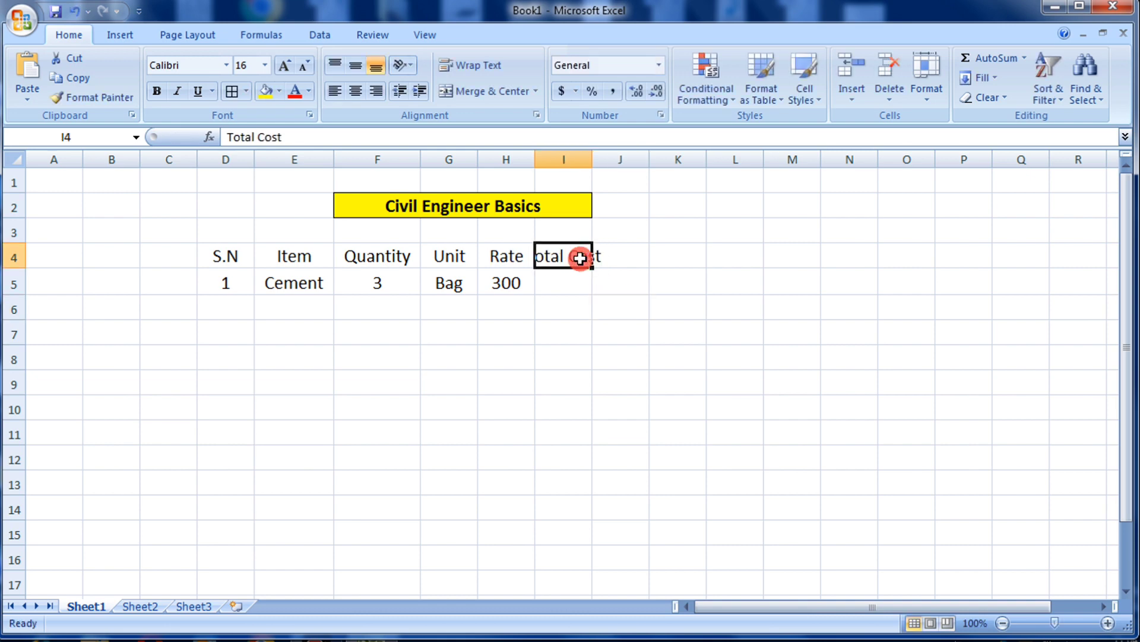
drag(594, 160, 627, 160)
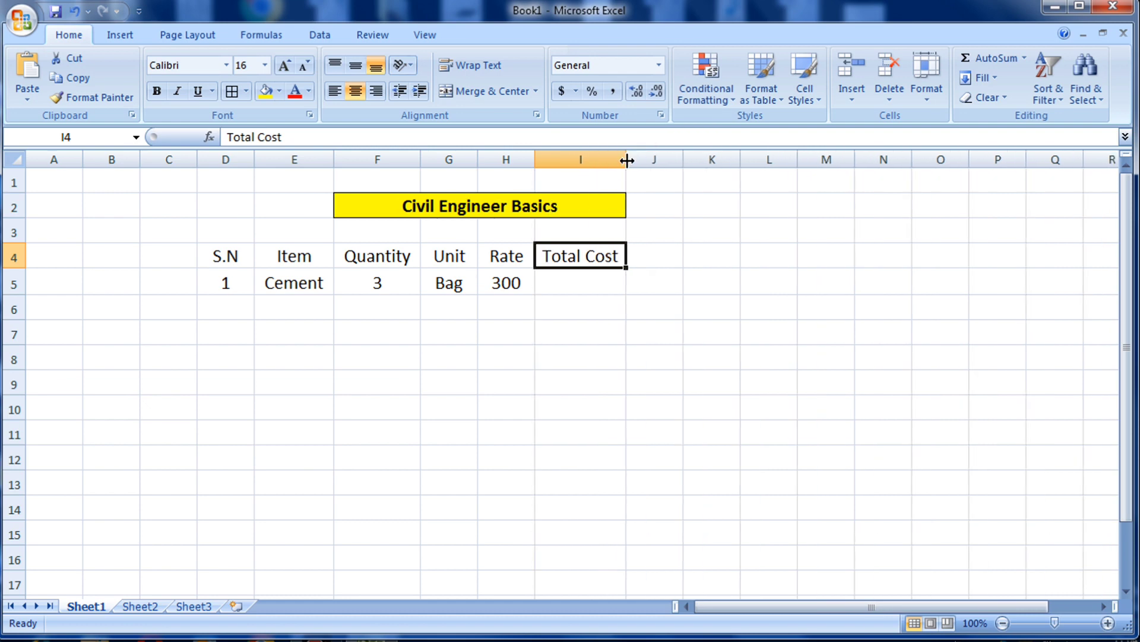
Begin a formula with = in cell I5.
click(685, 309)
key(Down)
key(Down)
key(Down)
click(596, 279)
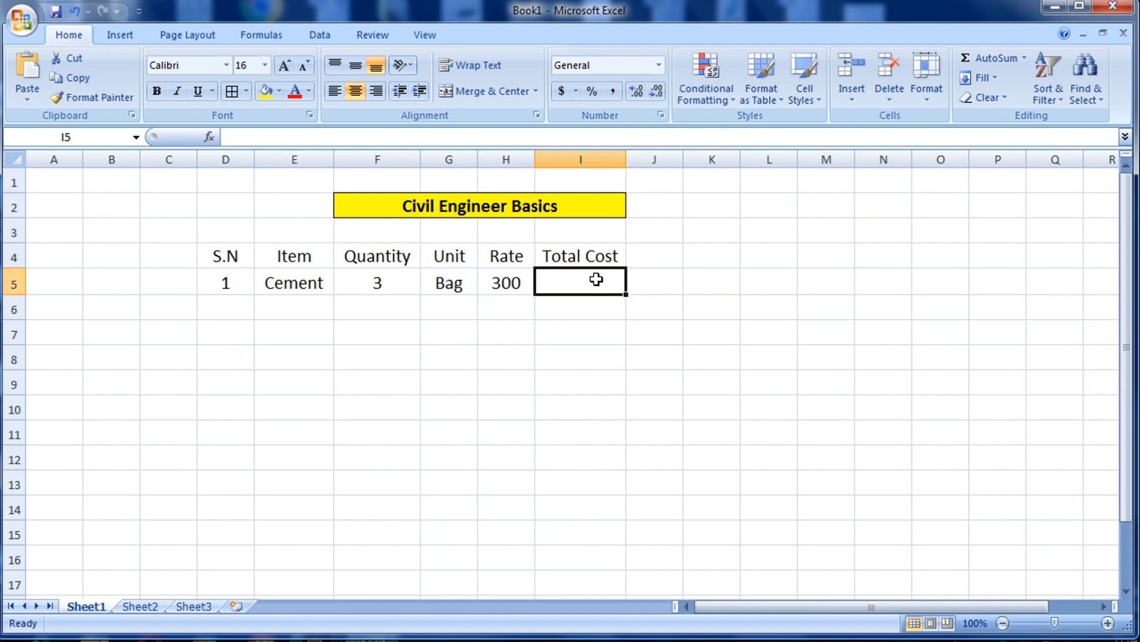
text(=)
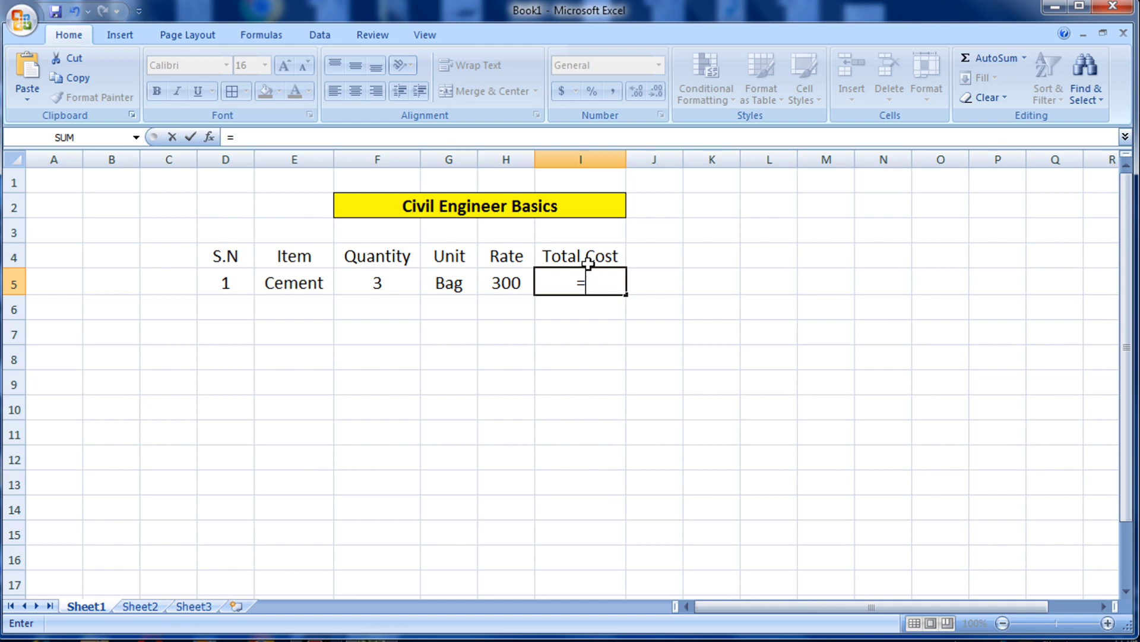
Complete the I5 formula as =F5*H5, giving 900, and verify it.
click(395, 282)
text(*)
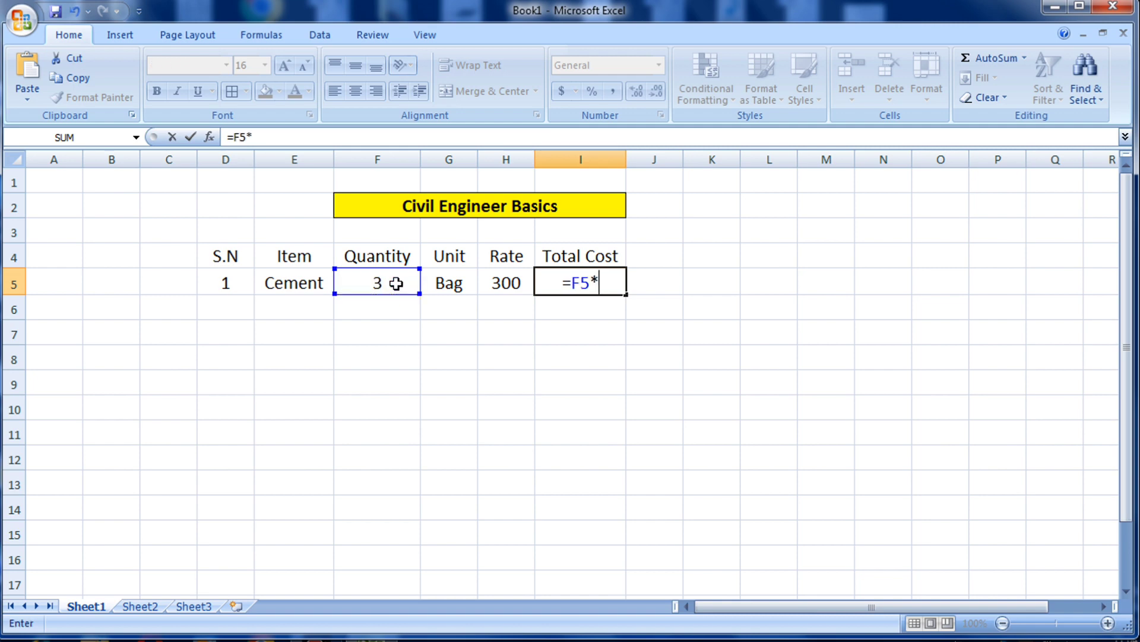
click(490, 284)
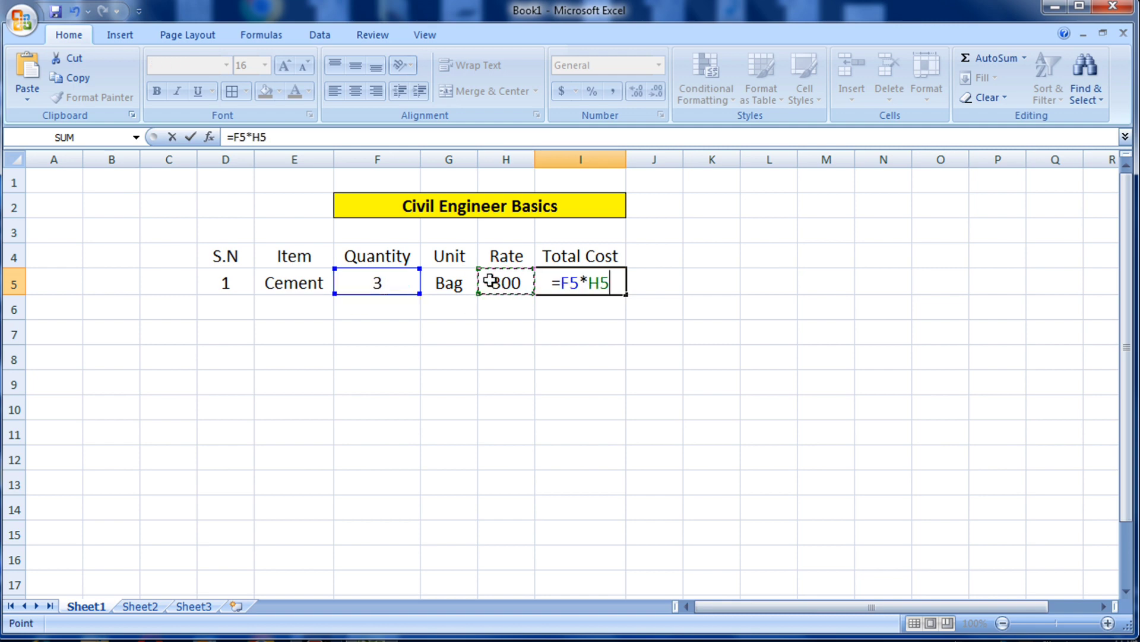
key(Return)
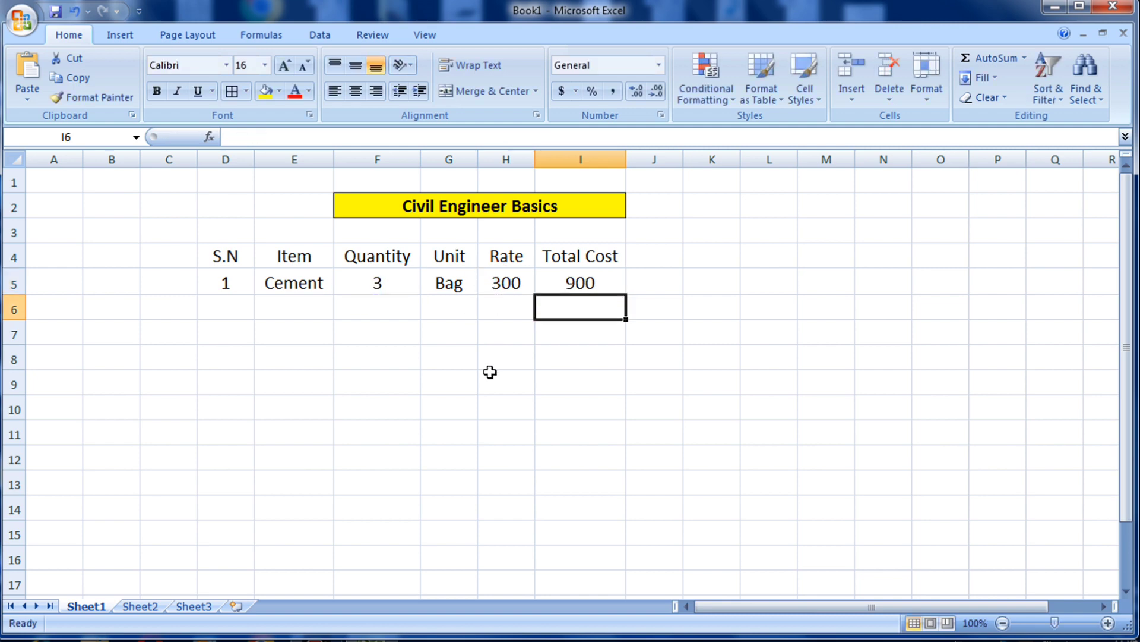
click(580, 385)
click(601, 286)
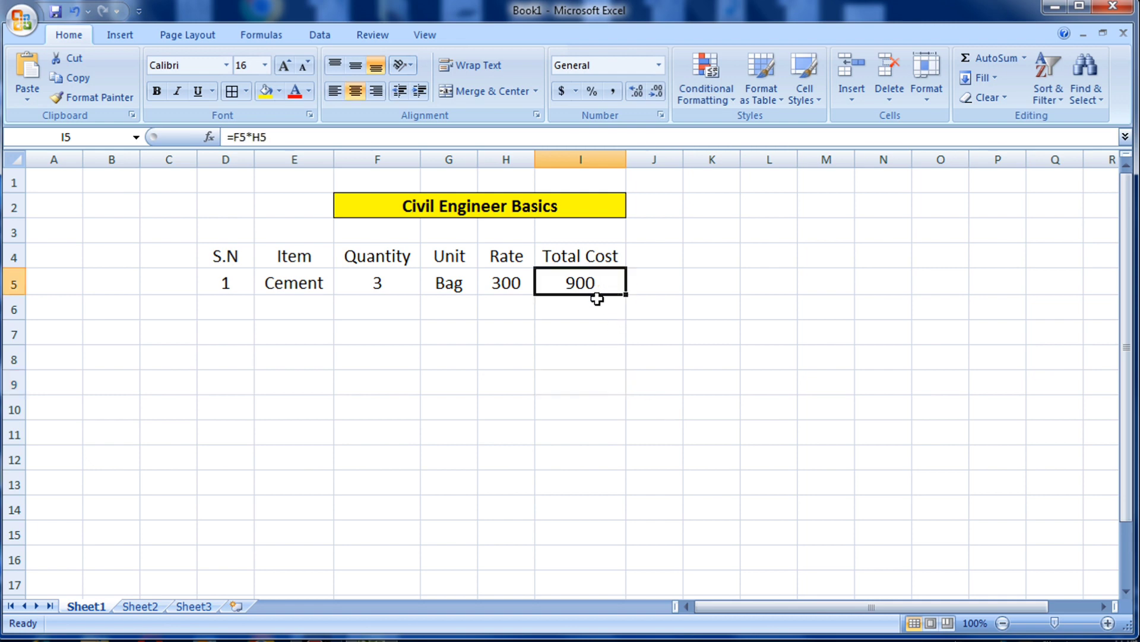
click(381, 278)
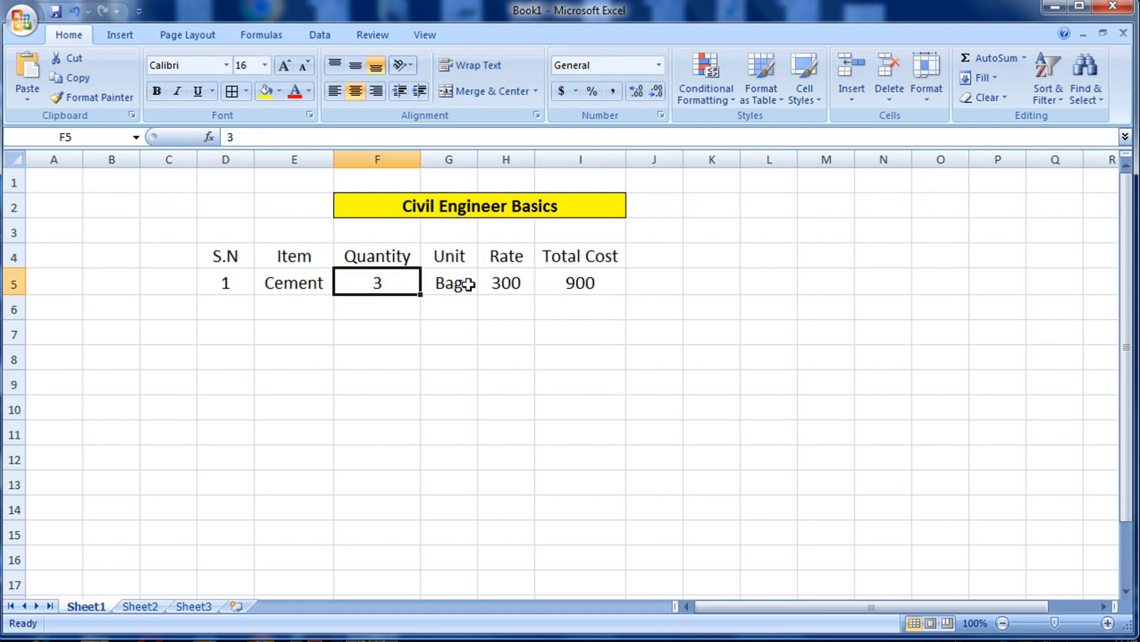
click(514, 287)
click(582, 283)
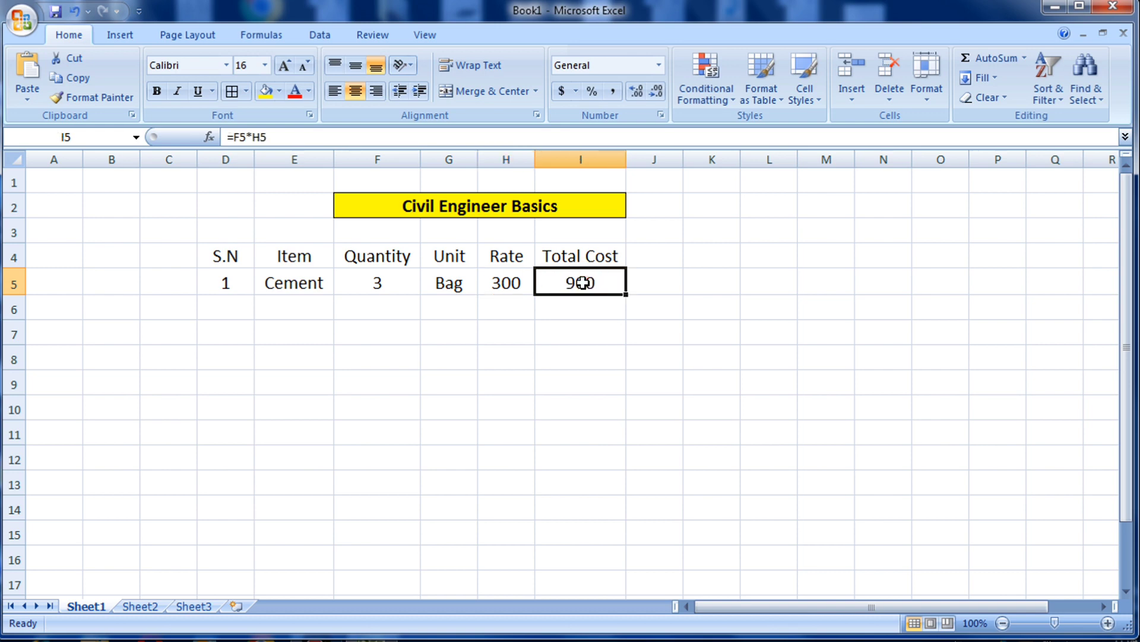
Enter serial number 2 in D6.
click(221, 306)
text(2)
click(294, 309)
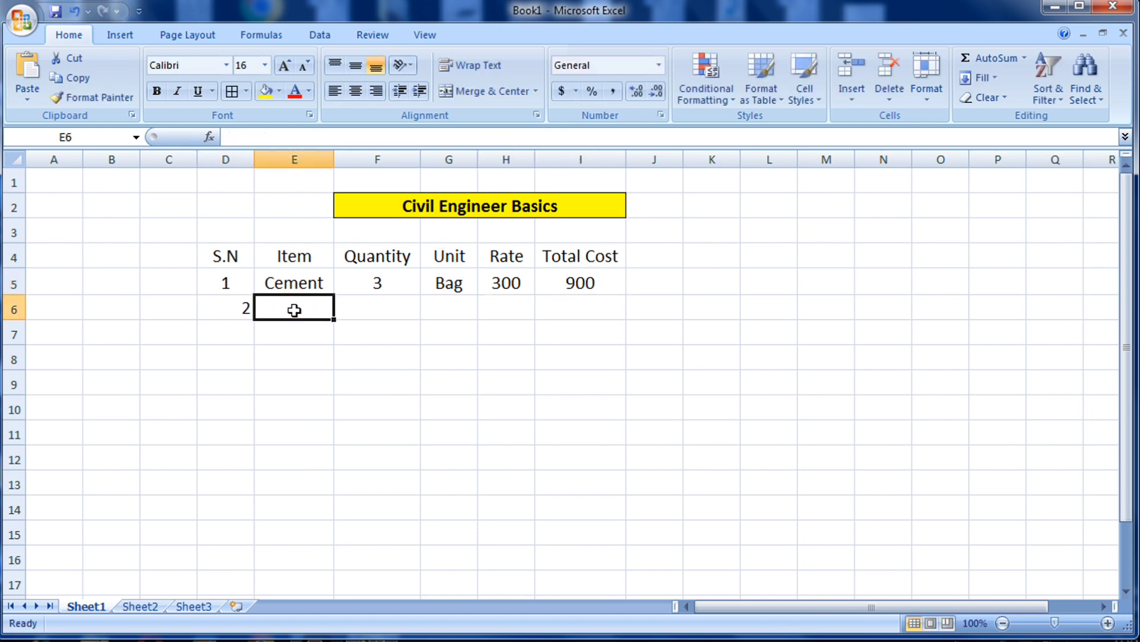
Enter item Sand, quantity 1 and unit Tractor in E6, F6 and G6.
text(Sand)
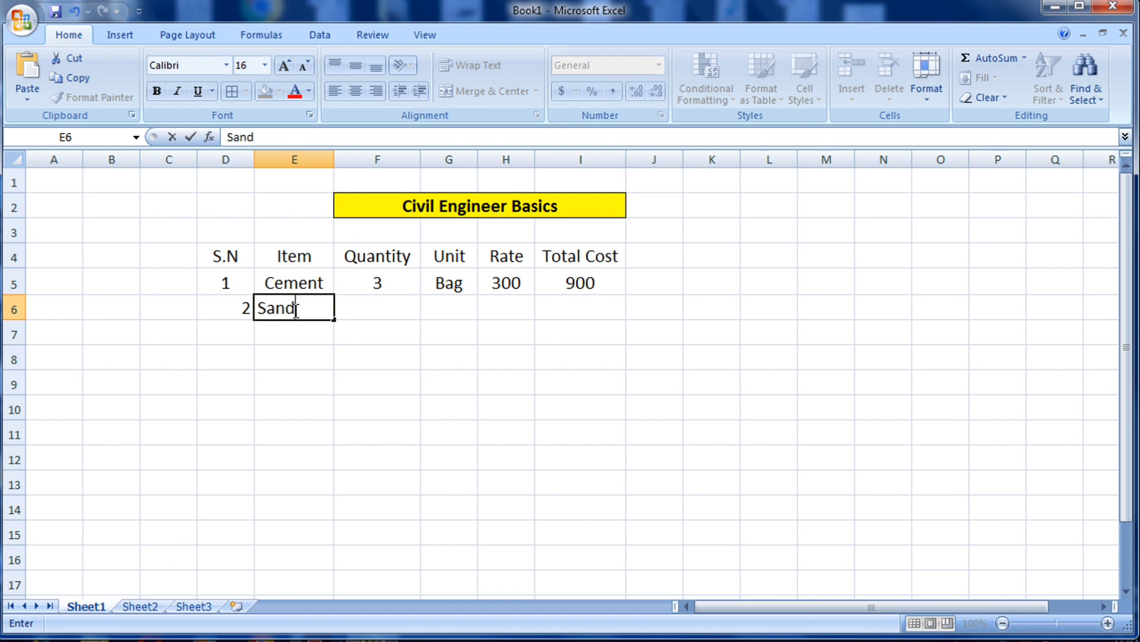
click(388, 313)
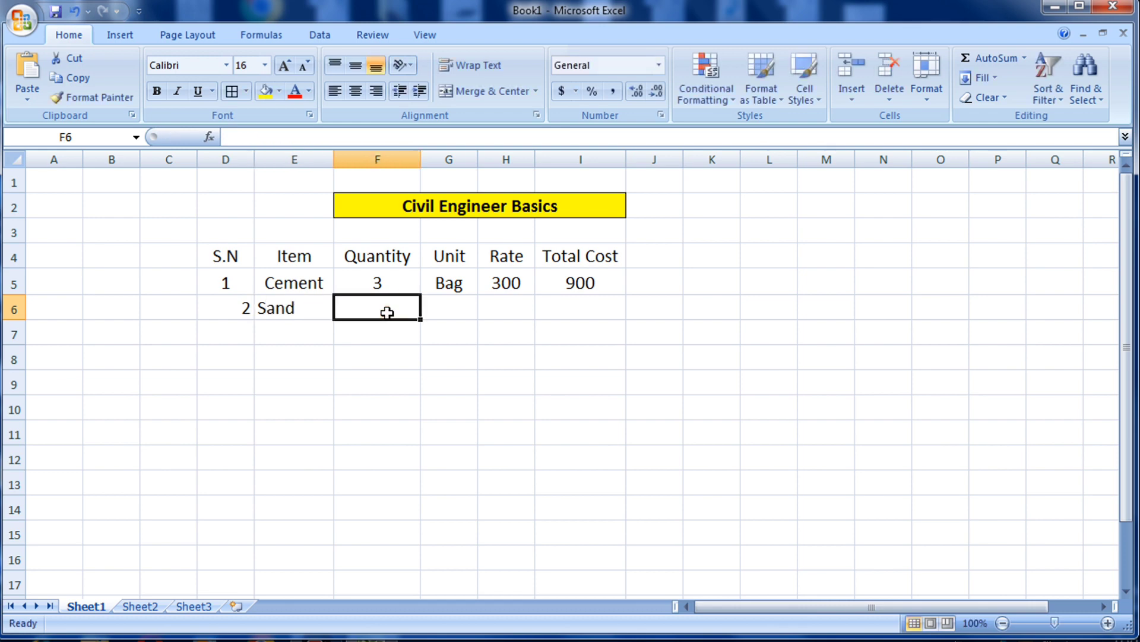
text(1)
click(471, 313)
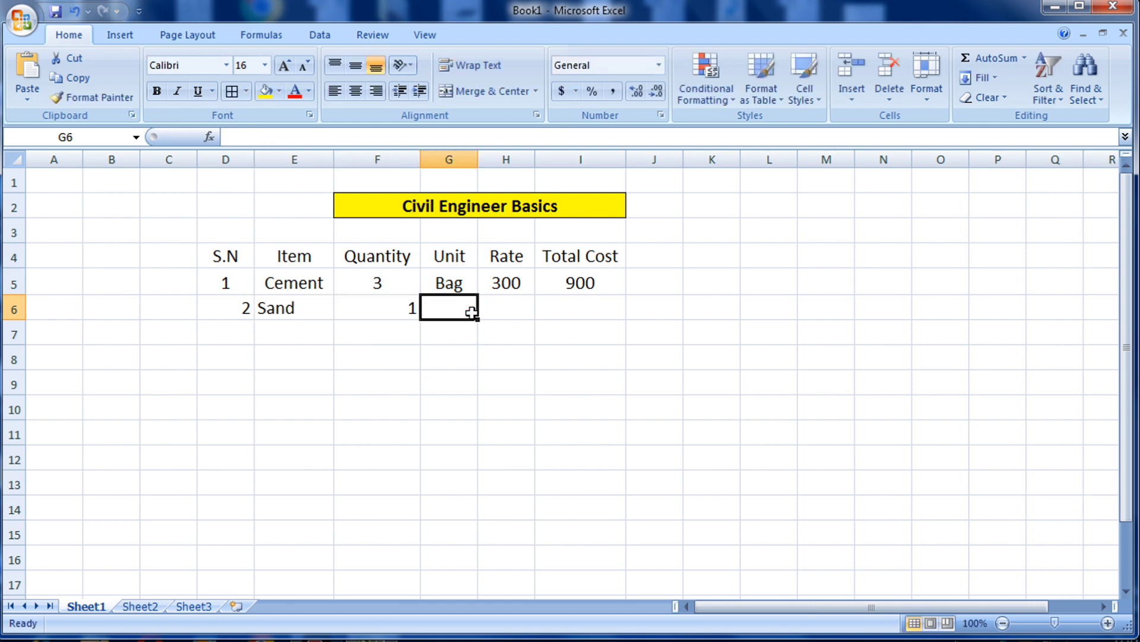
text(Tract)
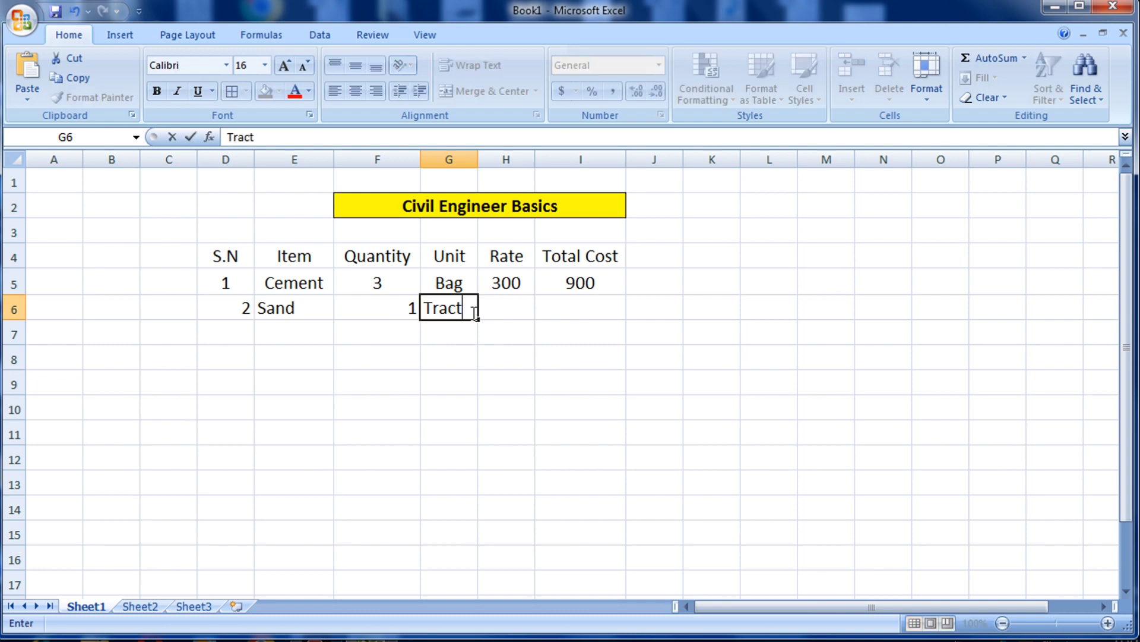
text(or)
click(527, 376)
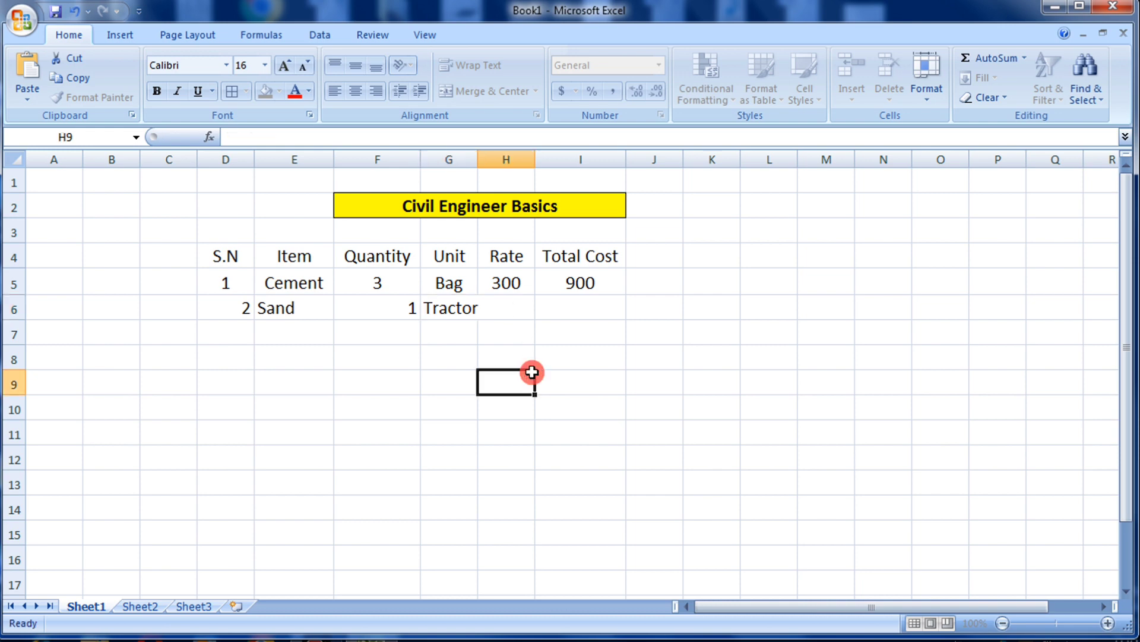
Widen column G so Tractor fits.
click(472, 315)
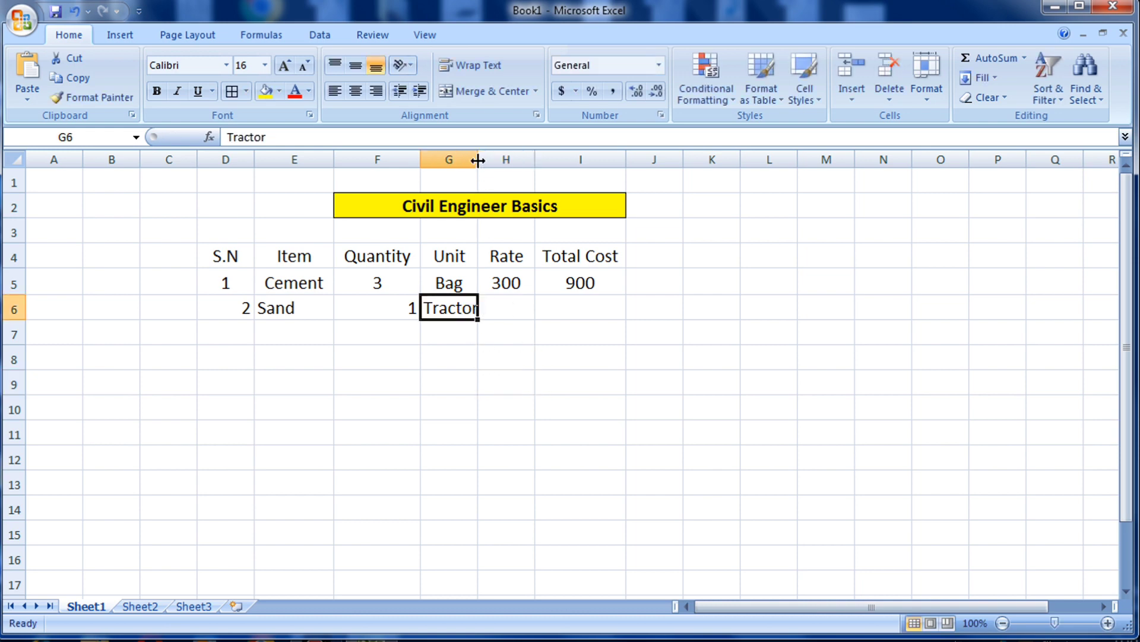
drag(478, 159, 492, 160)
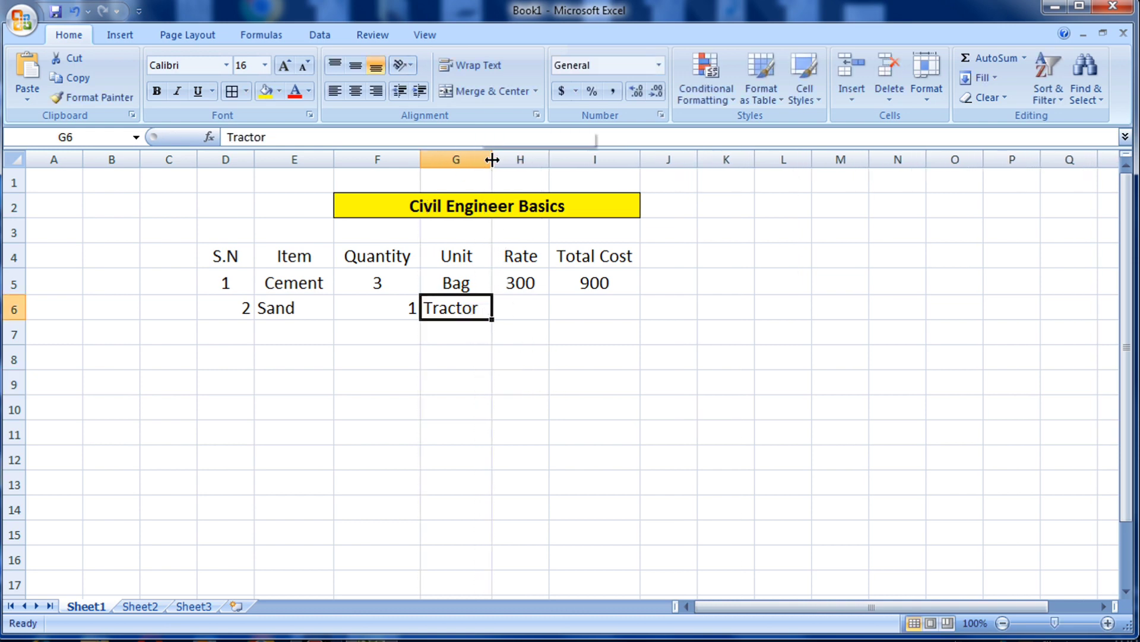
click(612, 410)
click(527, 308)
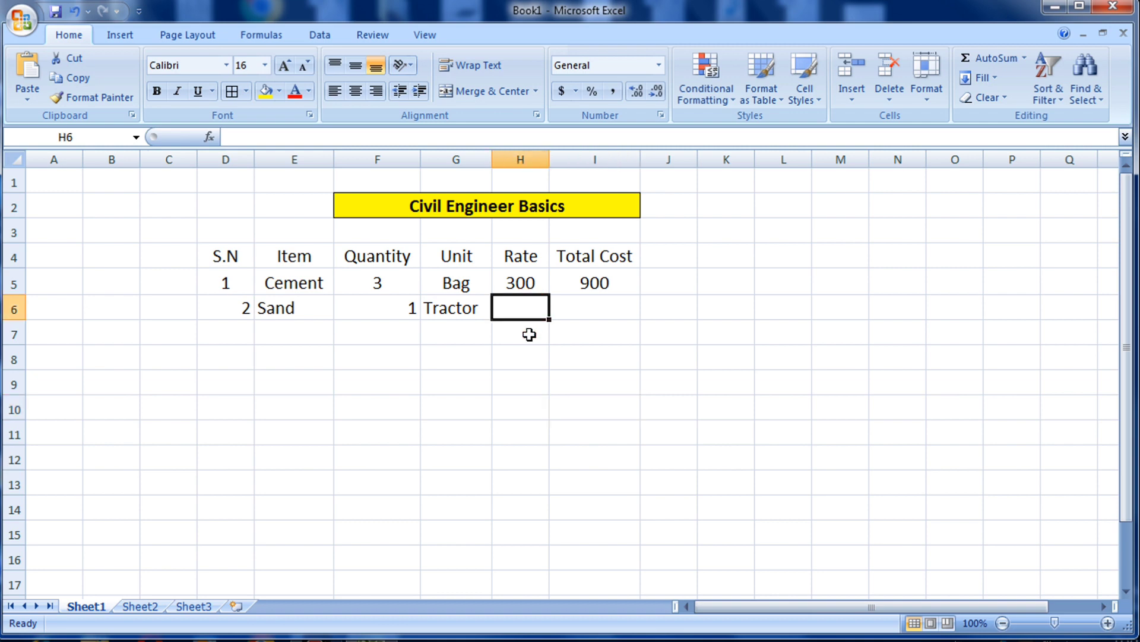
Enter rate 1000 in H6 and the formula =F6*H6 in I6, giving 1000.
text(1000)
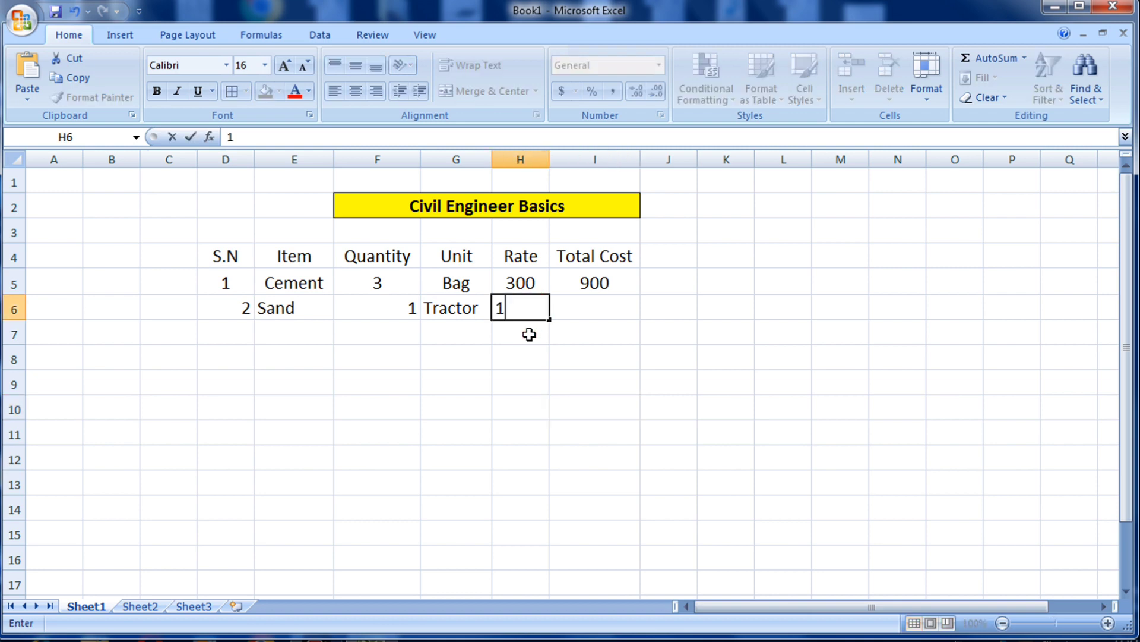
click(594, 397)
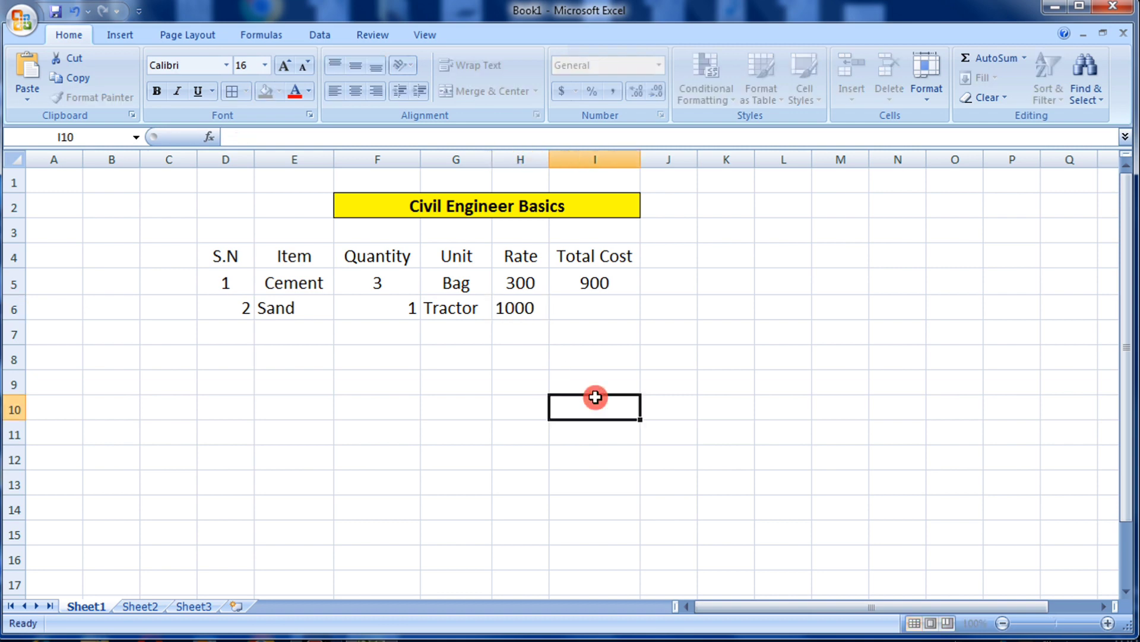
click(604, 312)
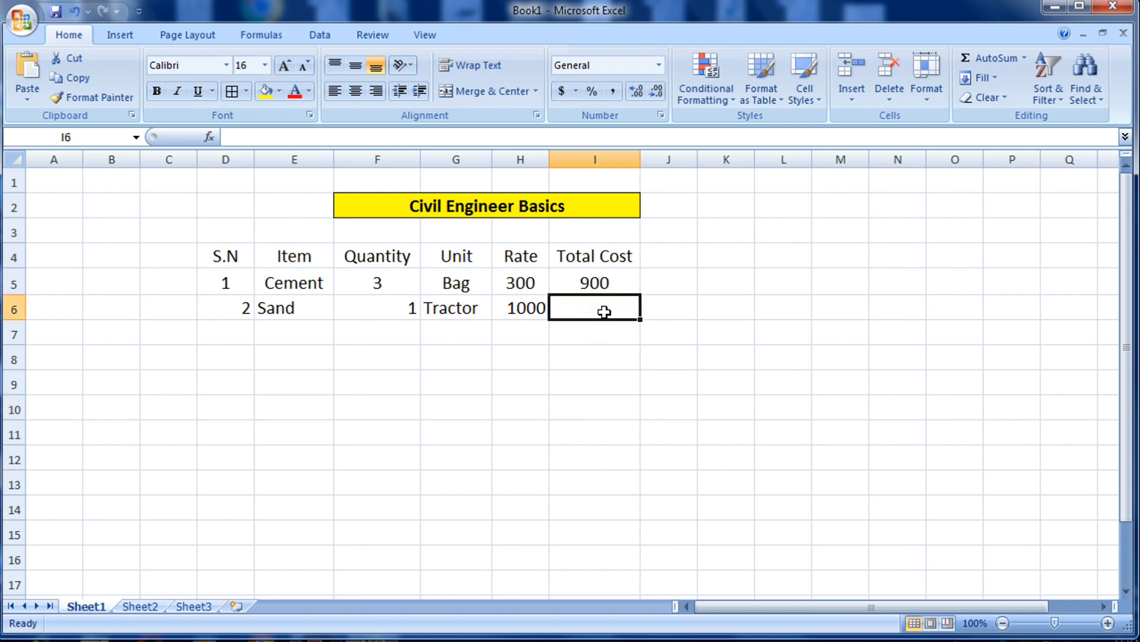
text(=)
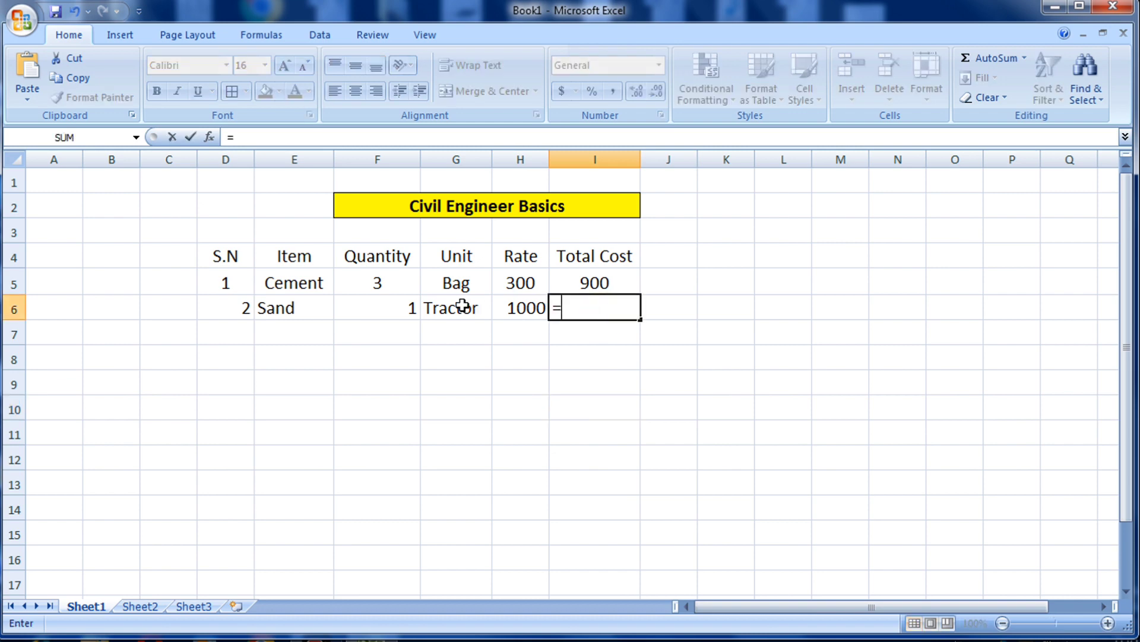
click(383, 306)
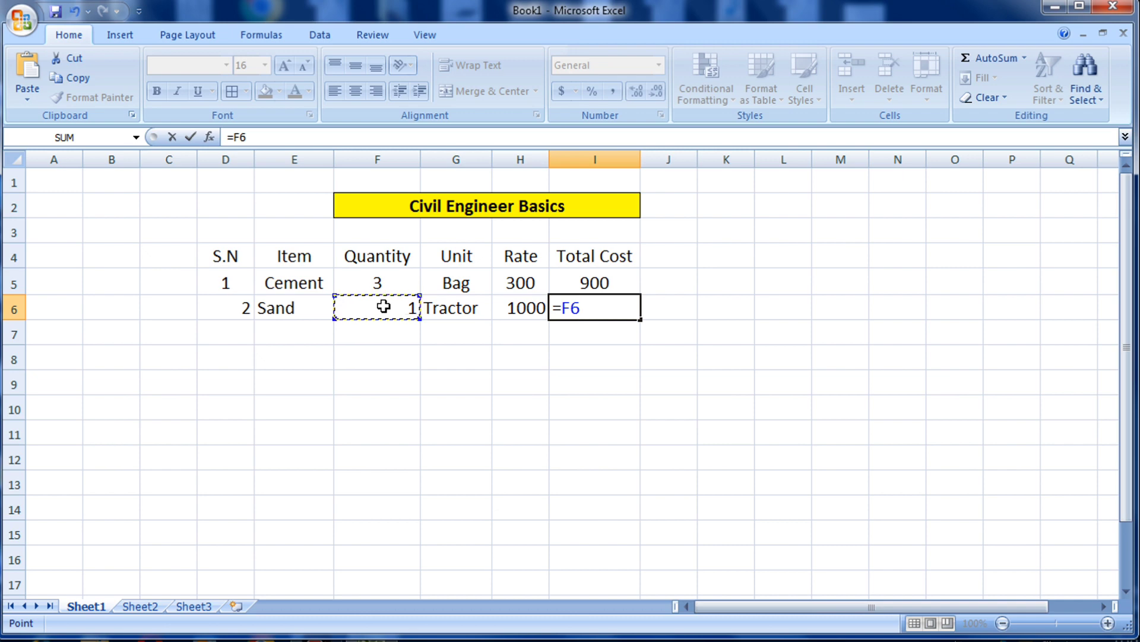
text(*)
click(500, 308)
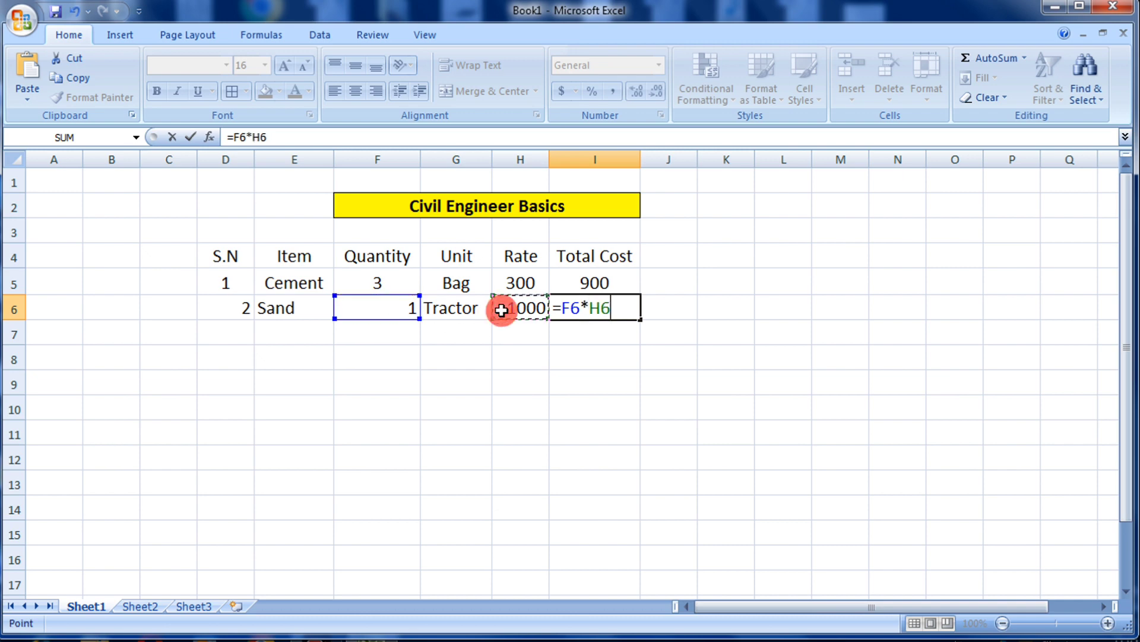
key(Return)
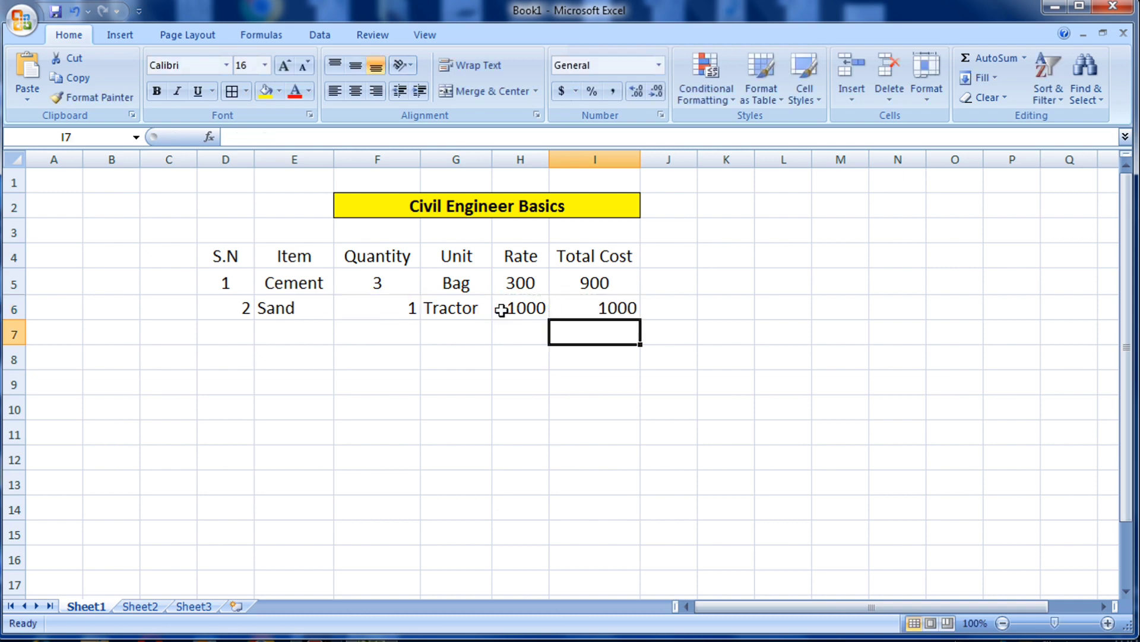
click(535, 307)
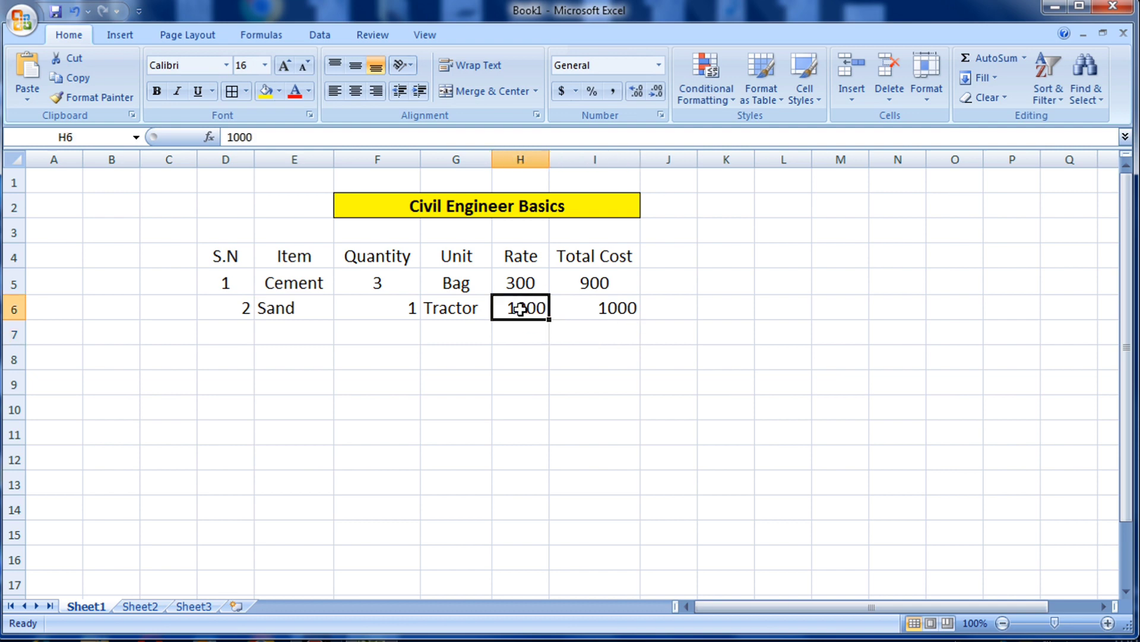
Review the I6 formula =F6*H6, undoing an accidental reference change.
click(413, 304)
click(628, 304)
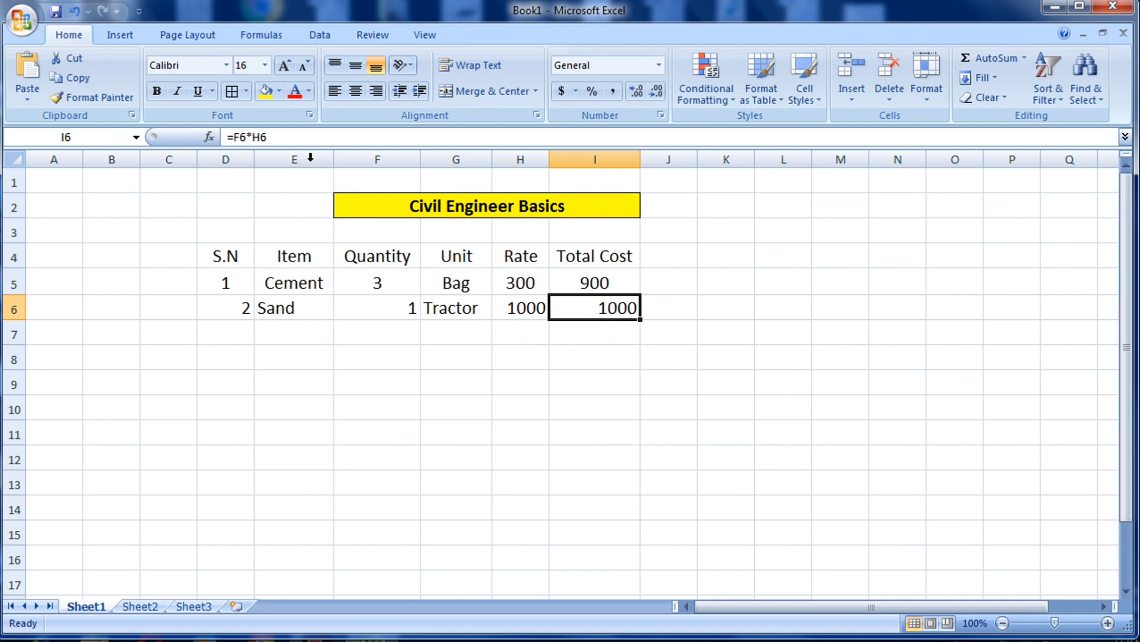
click(288, 141)
drag(269, 138, 238, 148)
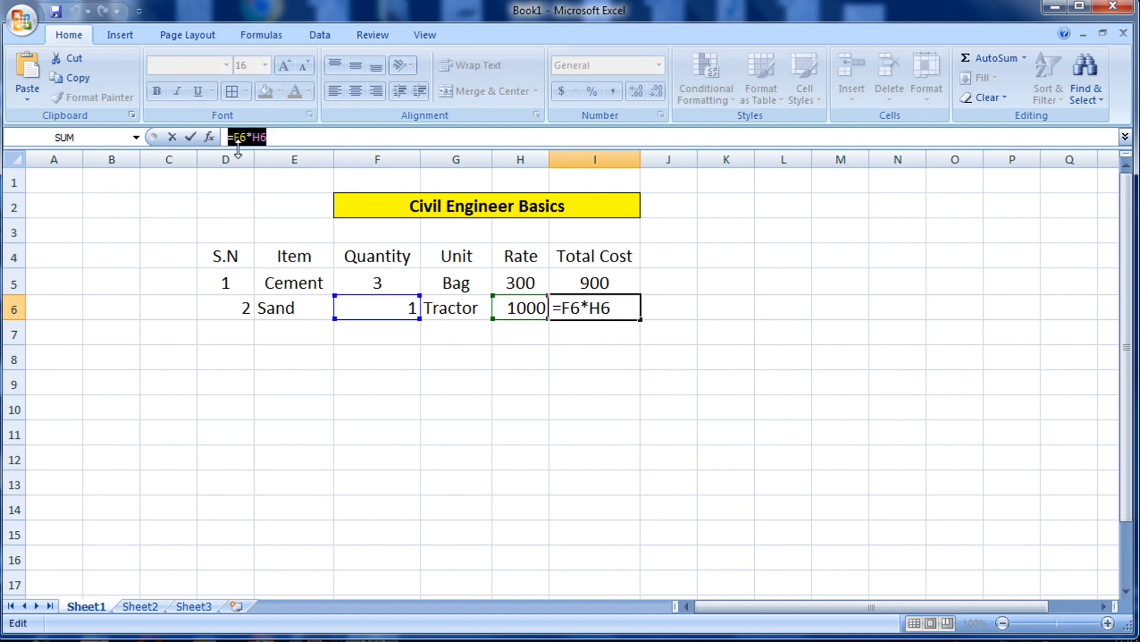
click(439, 407)
key(ctrl+z)
key(Escape)
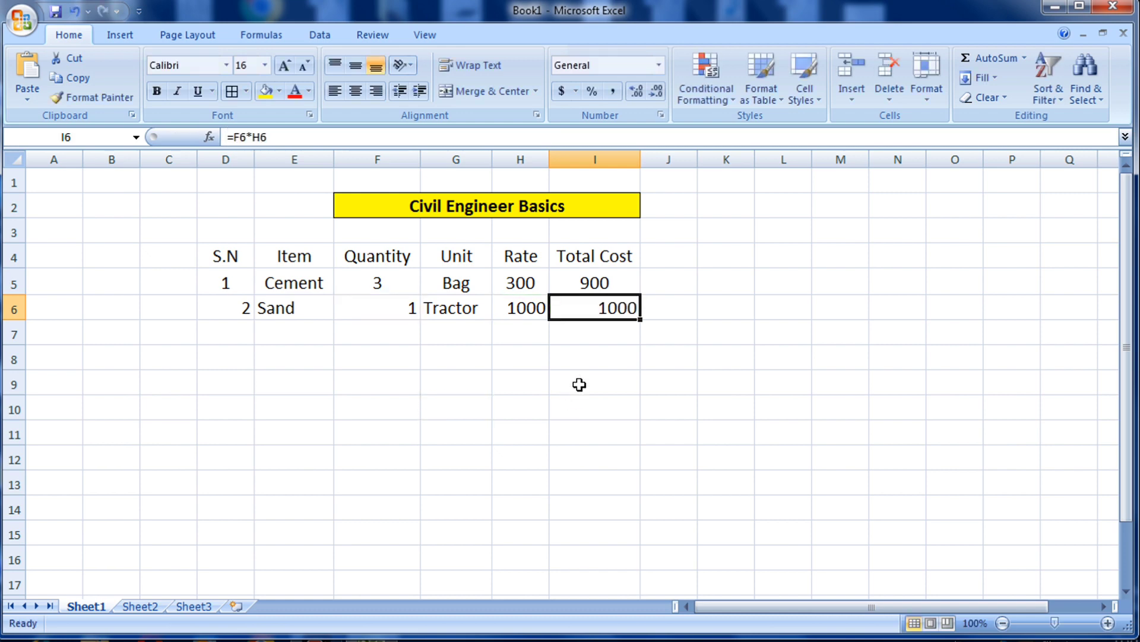
Enter Sand quantity 5 in F6 so its Total Cost shows 5000.
click(408, 308)
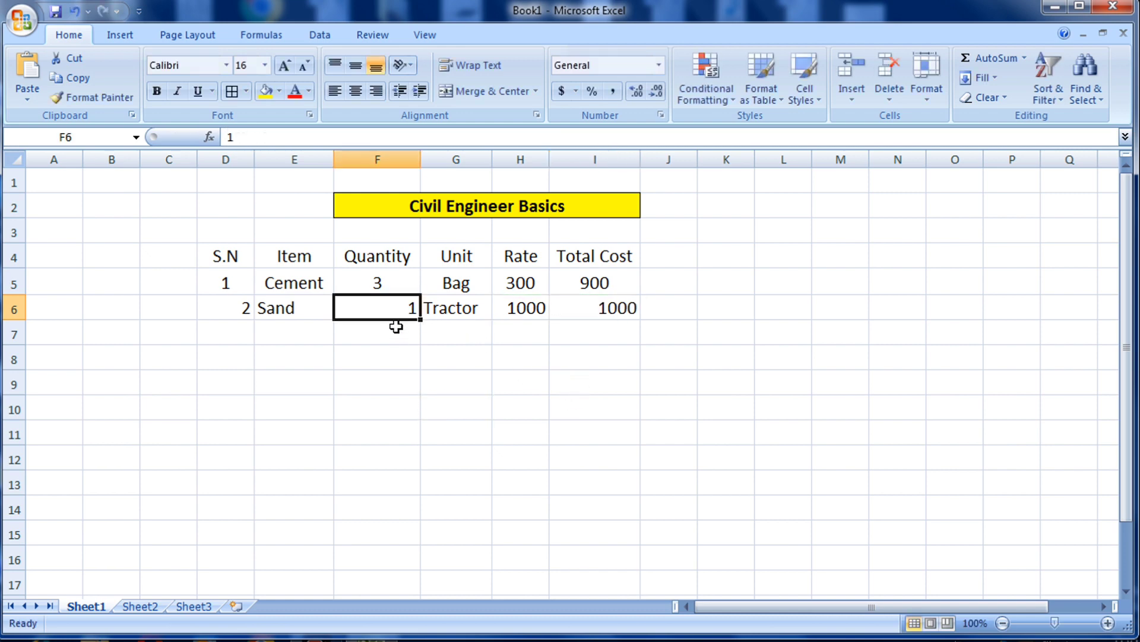
text(5)
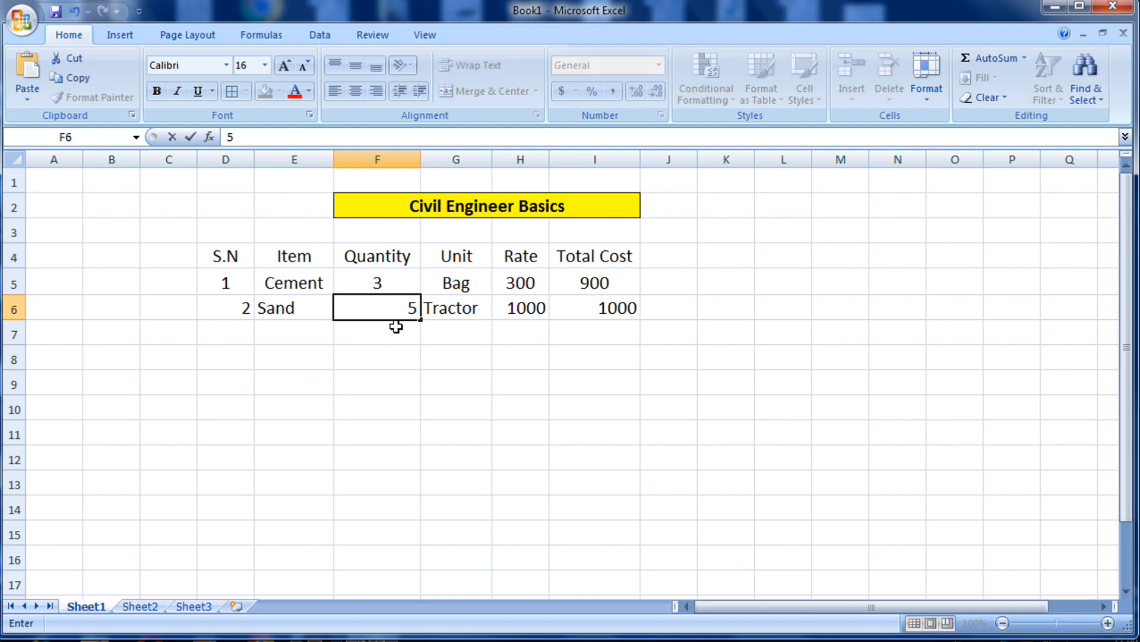
key(Return)
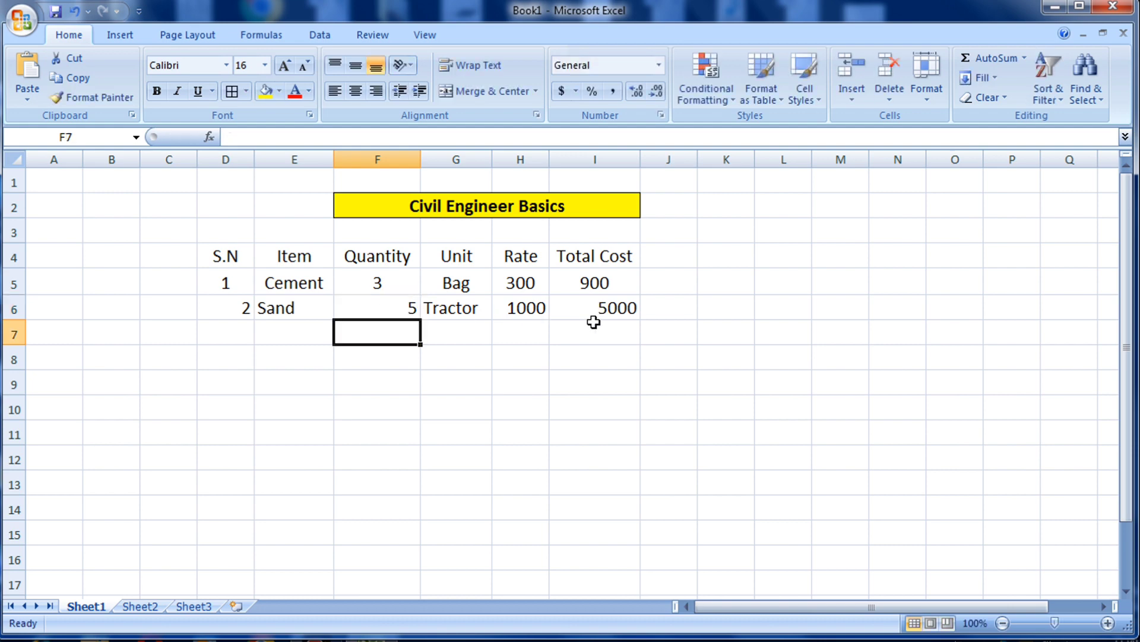
click(611, 309)
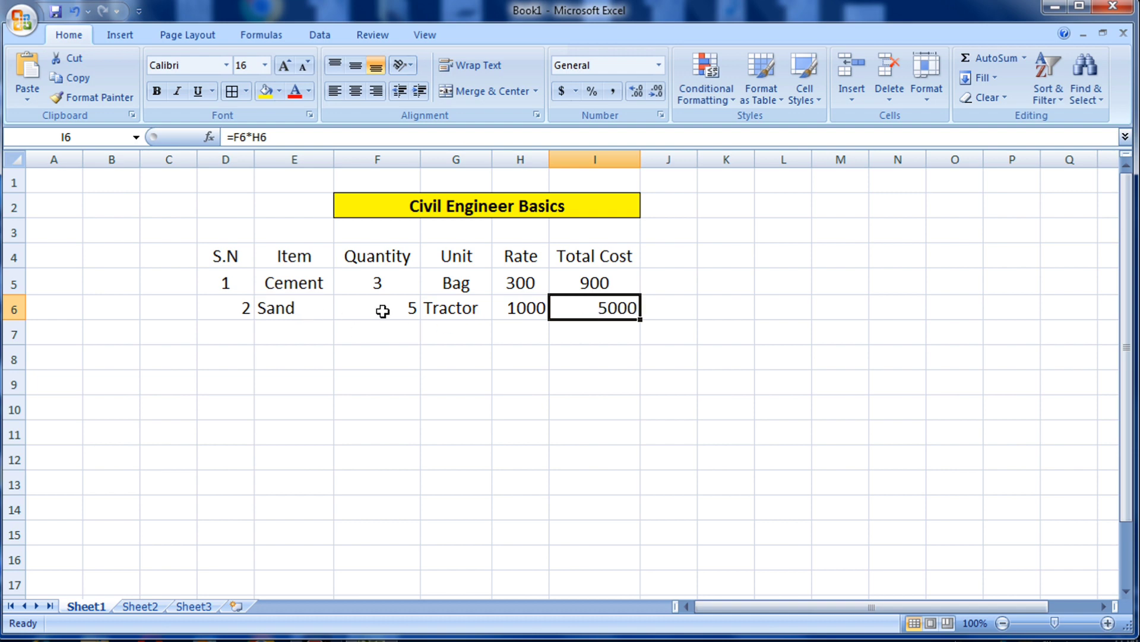
click(401, 379)
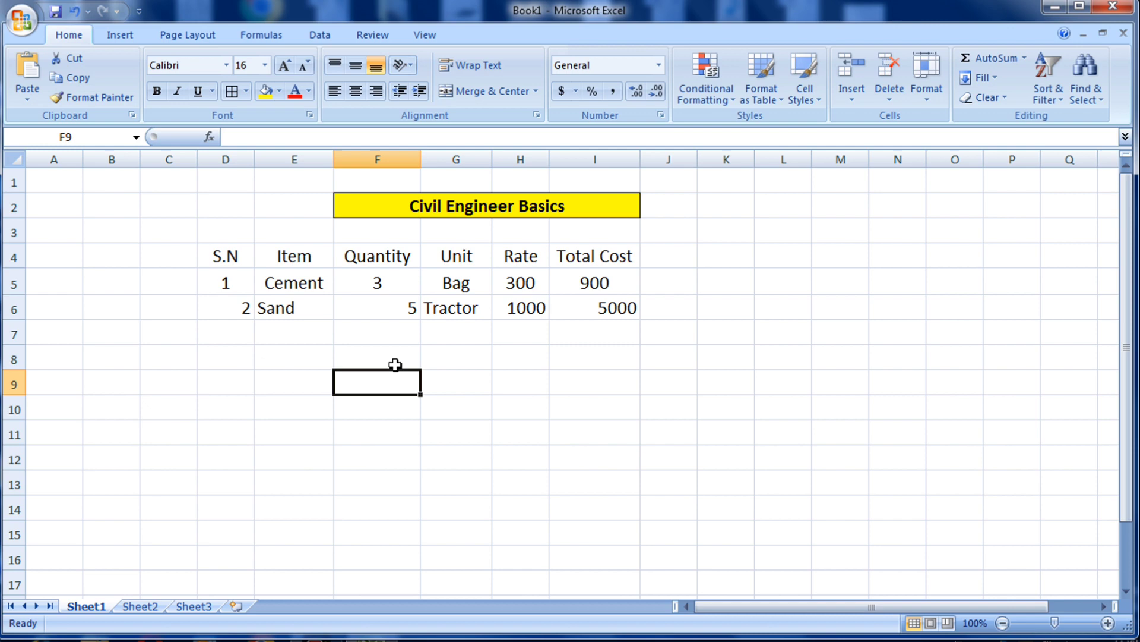
click(317, 309)
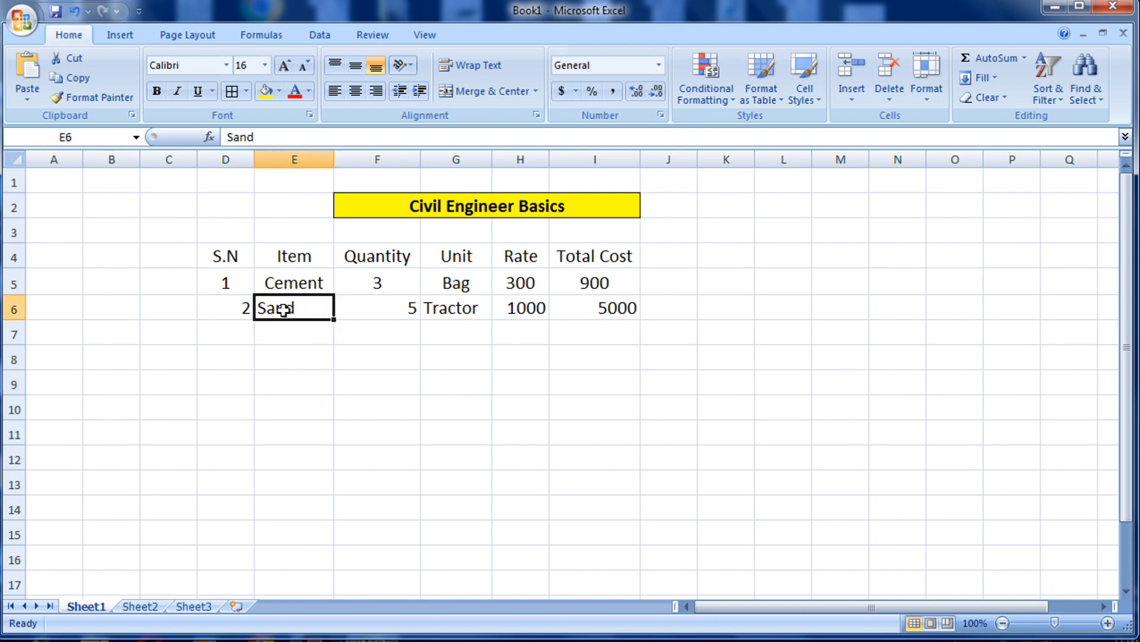
click(399, 309)
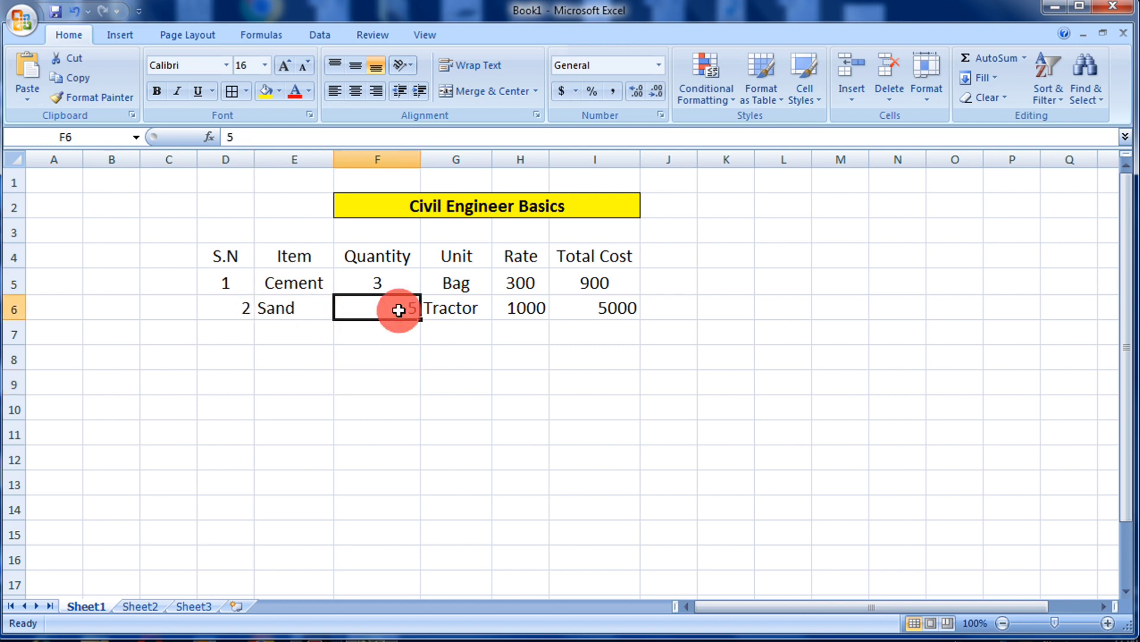
click(473, 309)
Centre the Sand row's values in D6:I6.
click(437, 399)
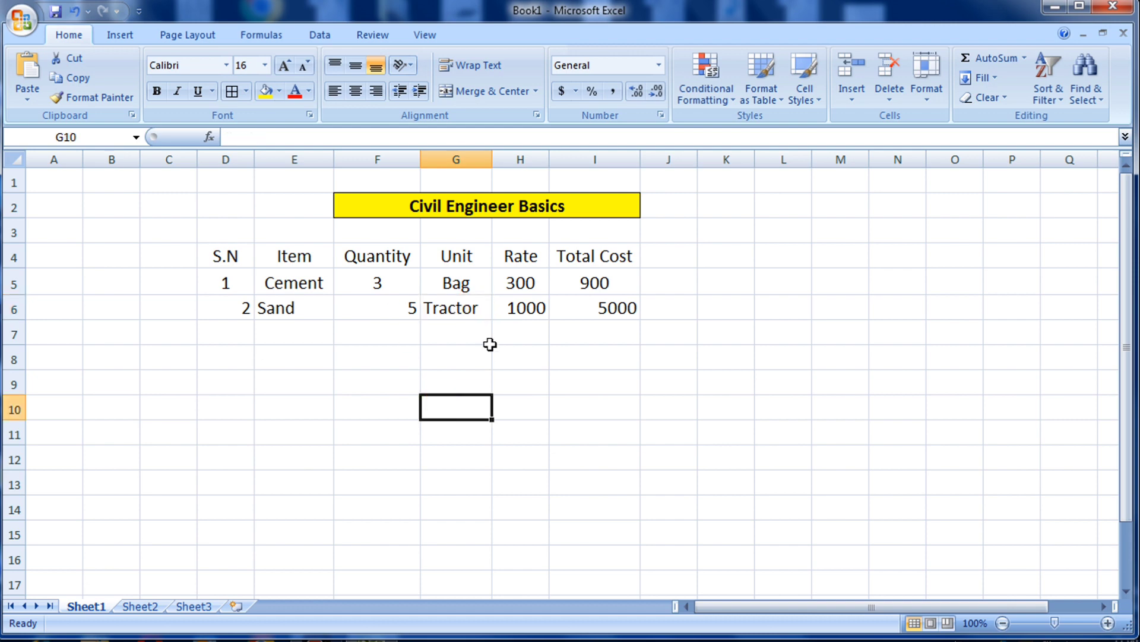
drag(245, 305, 600, 308)
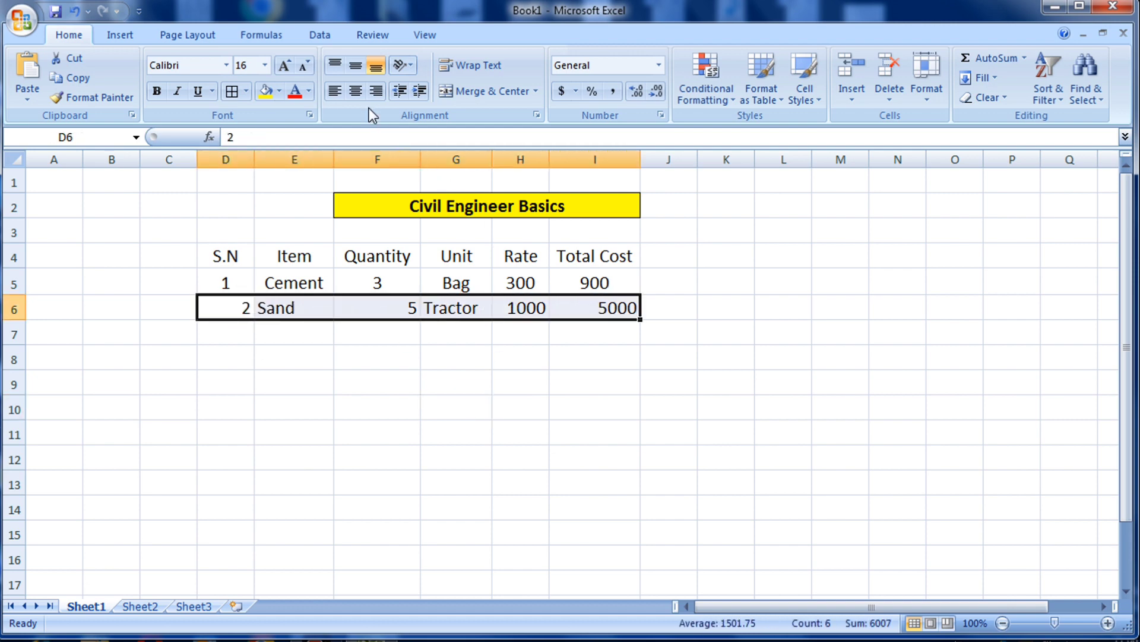
click(356, 94)
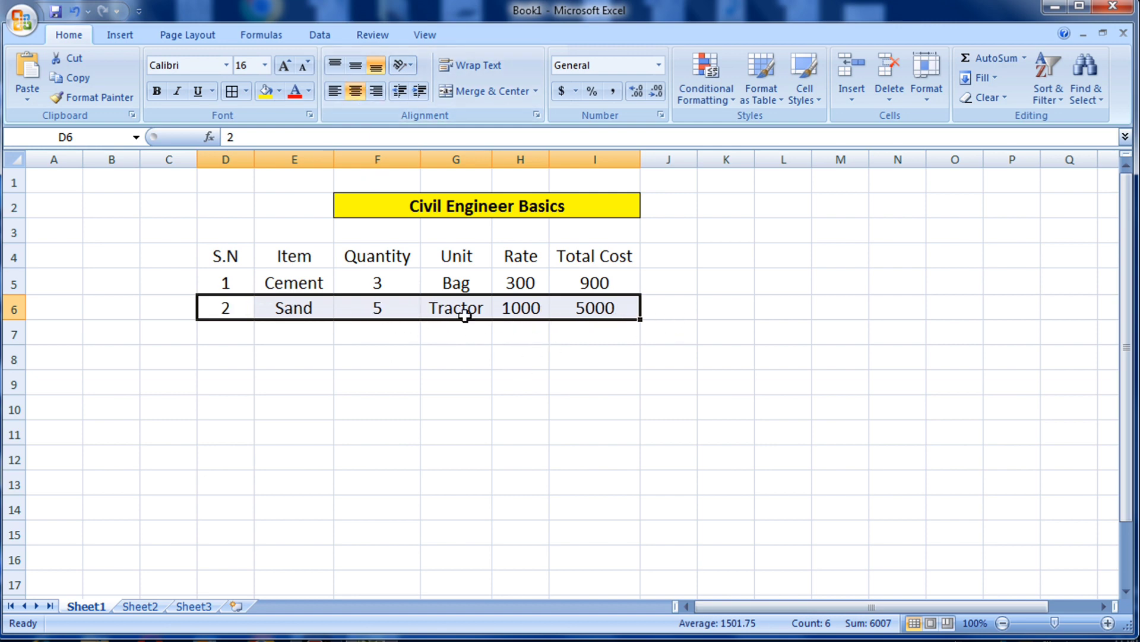
click(257, 328)
Fill row 7 with serial 3, item Rod, quantity 1000, unit Kg and rate 60.
click(235, 333)
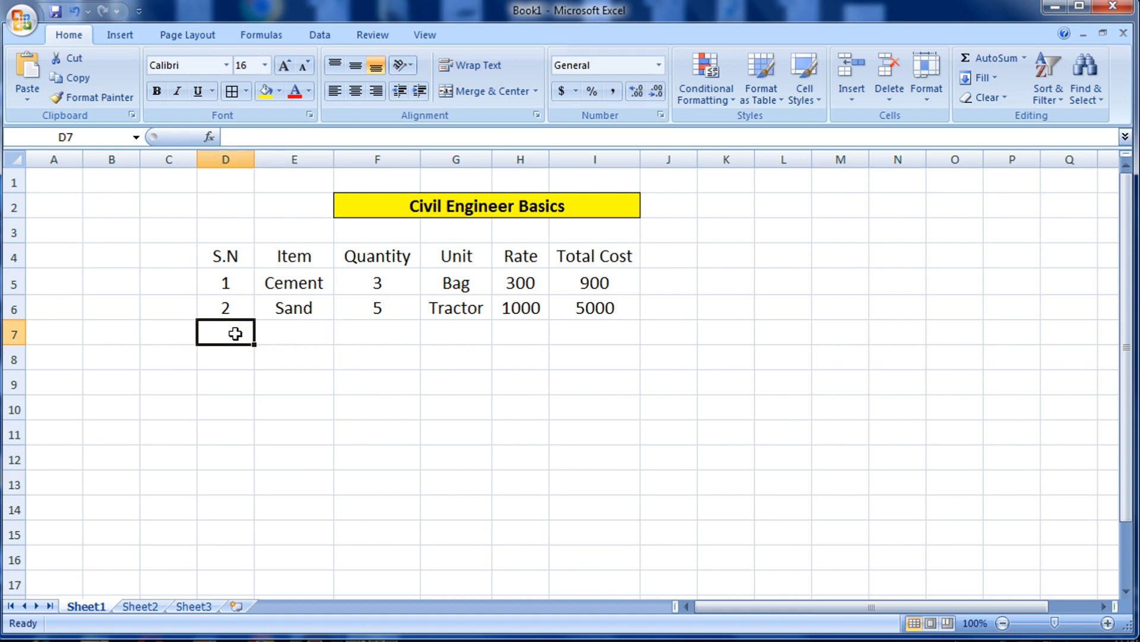
text(3)
click(281, 329)
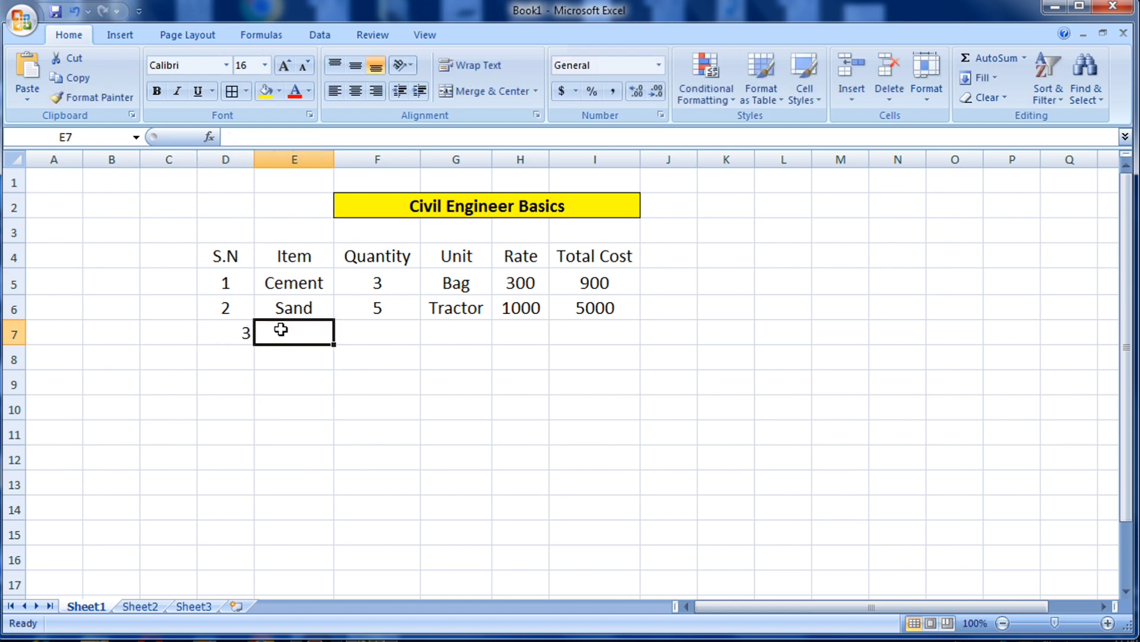
text(Ro)
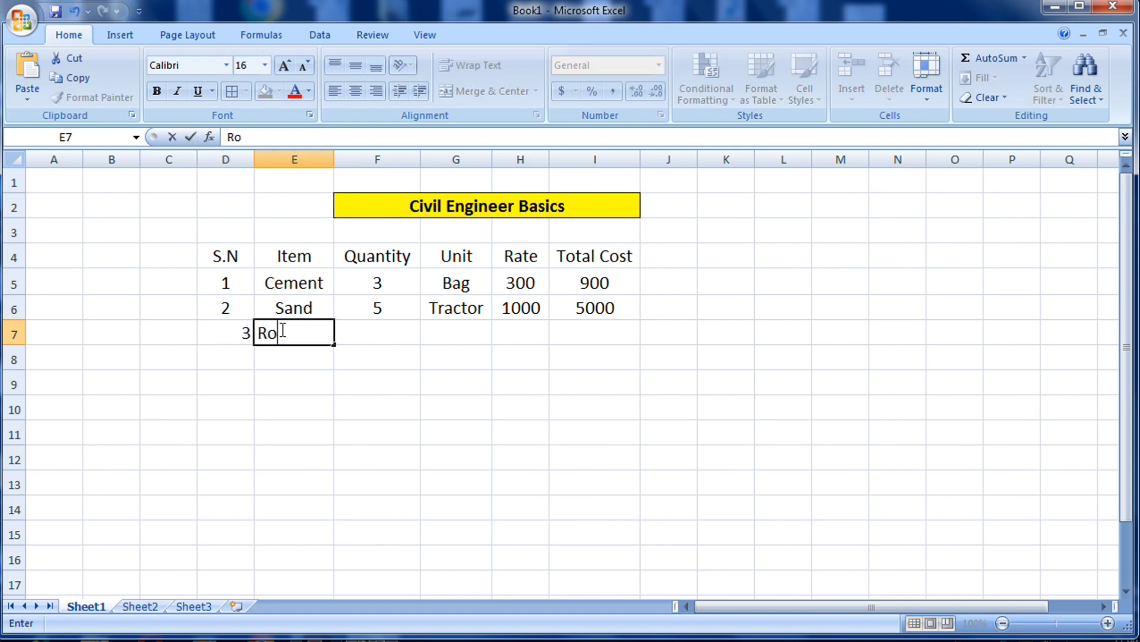
text(d)
click(402, 332)
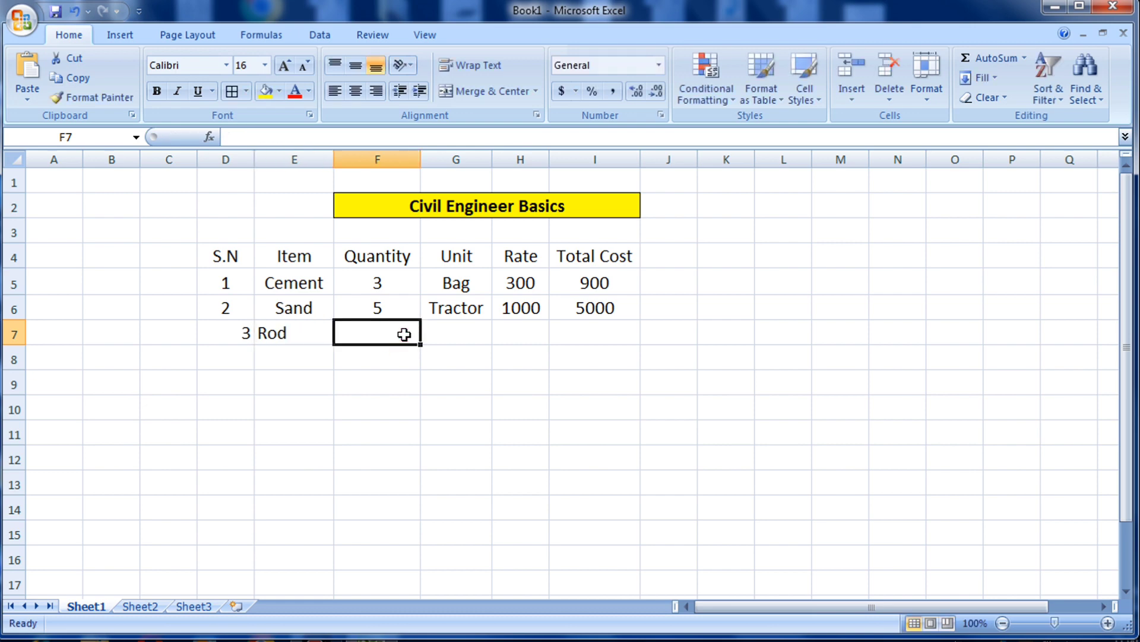
text(1000)
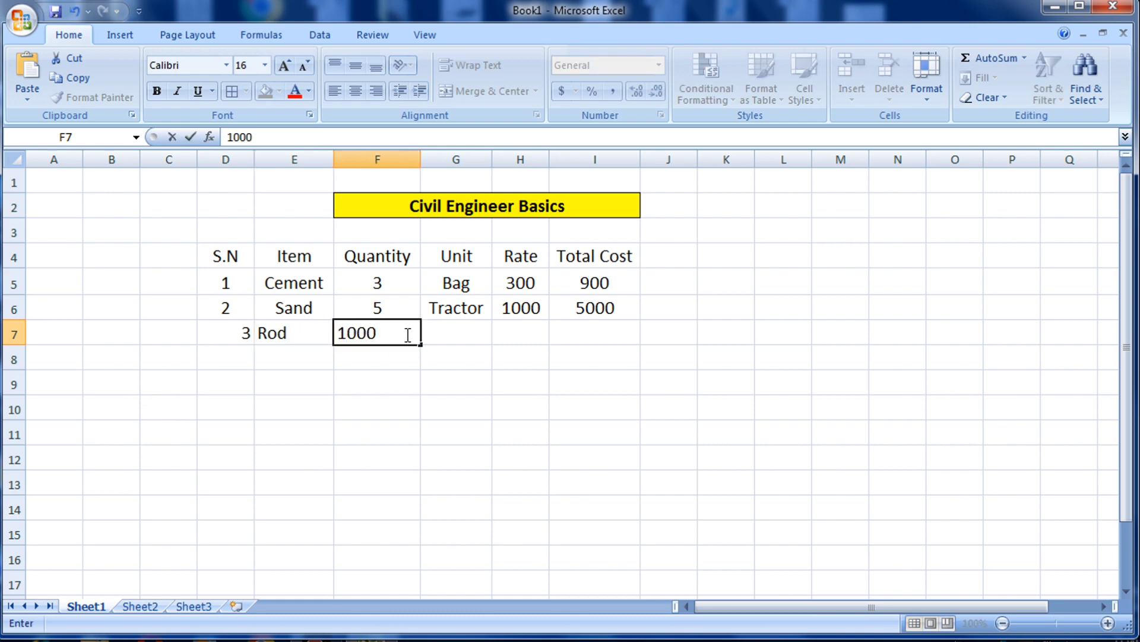
click(448, 333)
text(K)
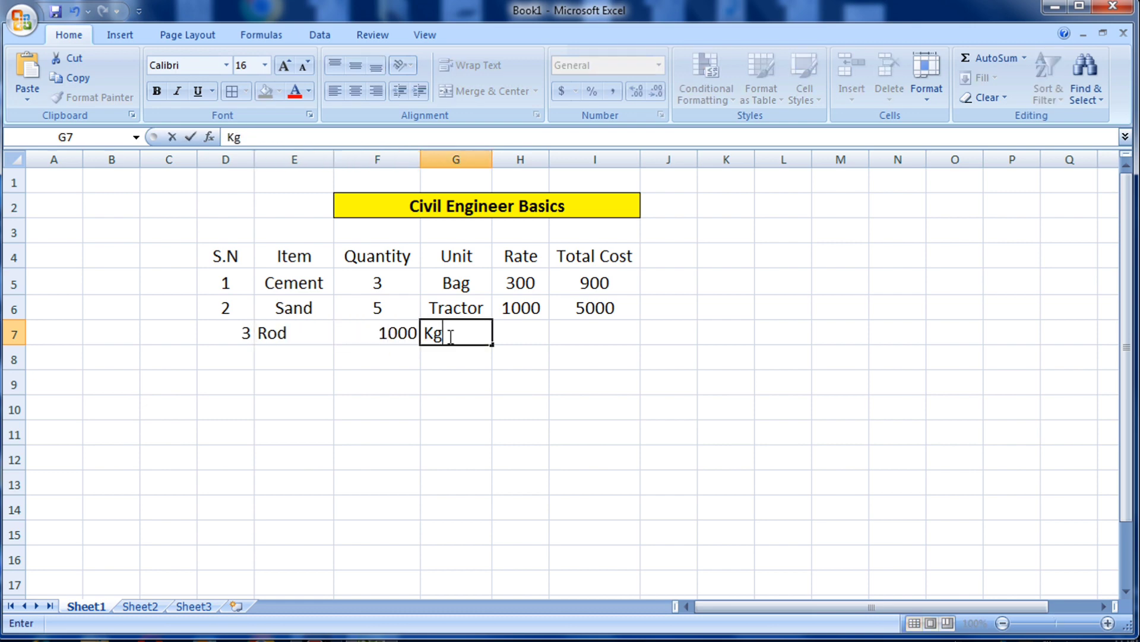
text(g)
click(532, 333)
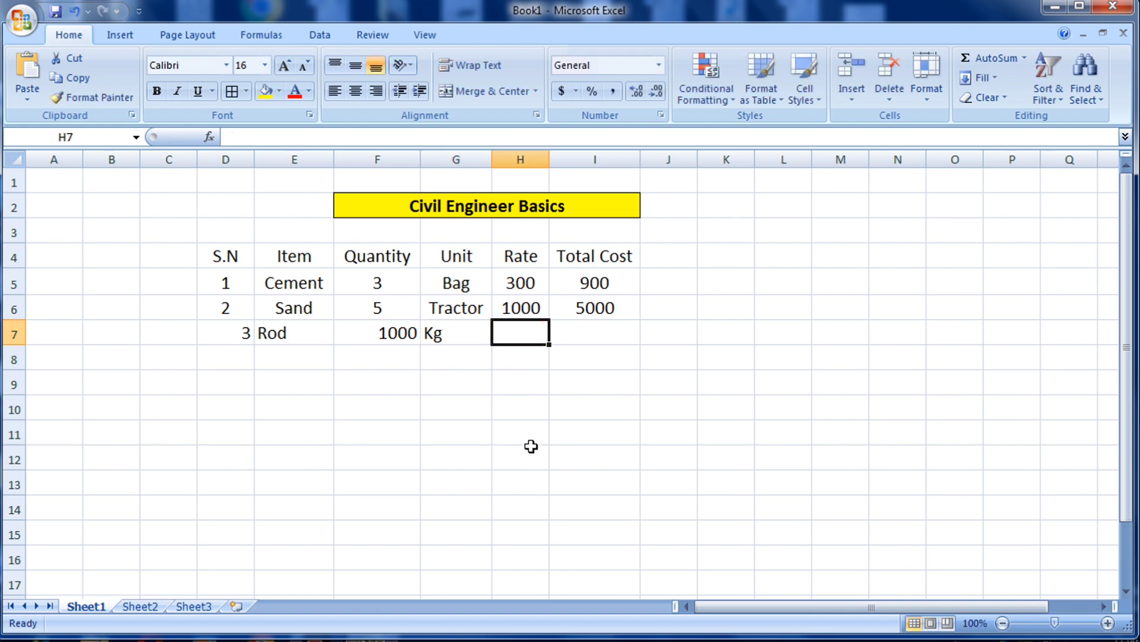
text(60)
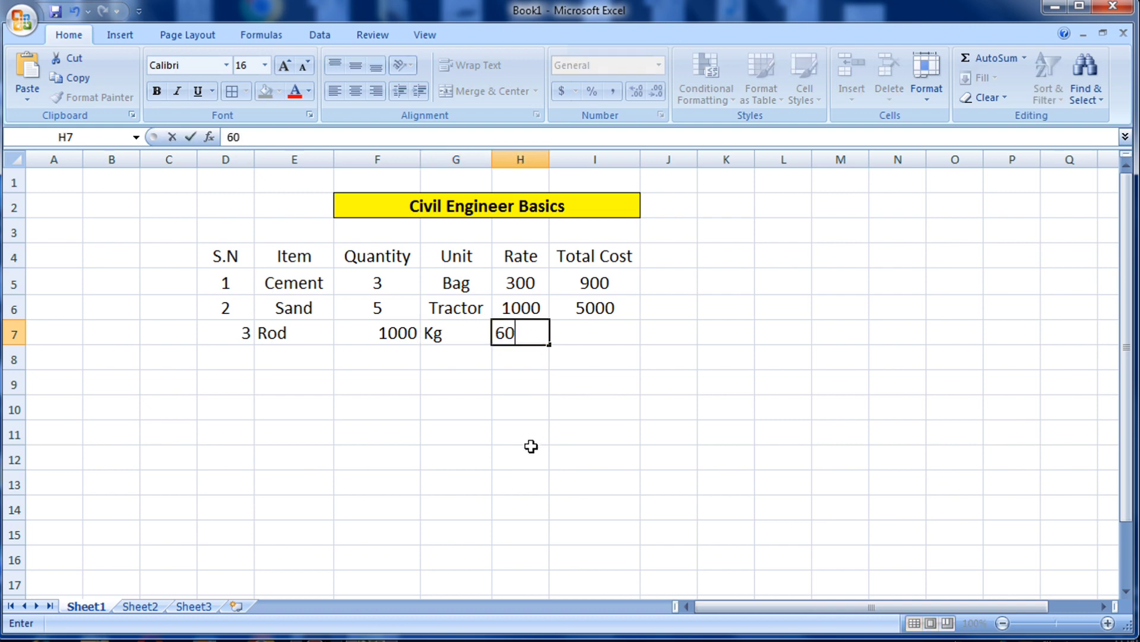
click(596, 335)
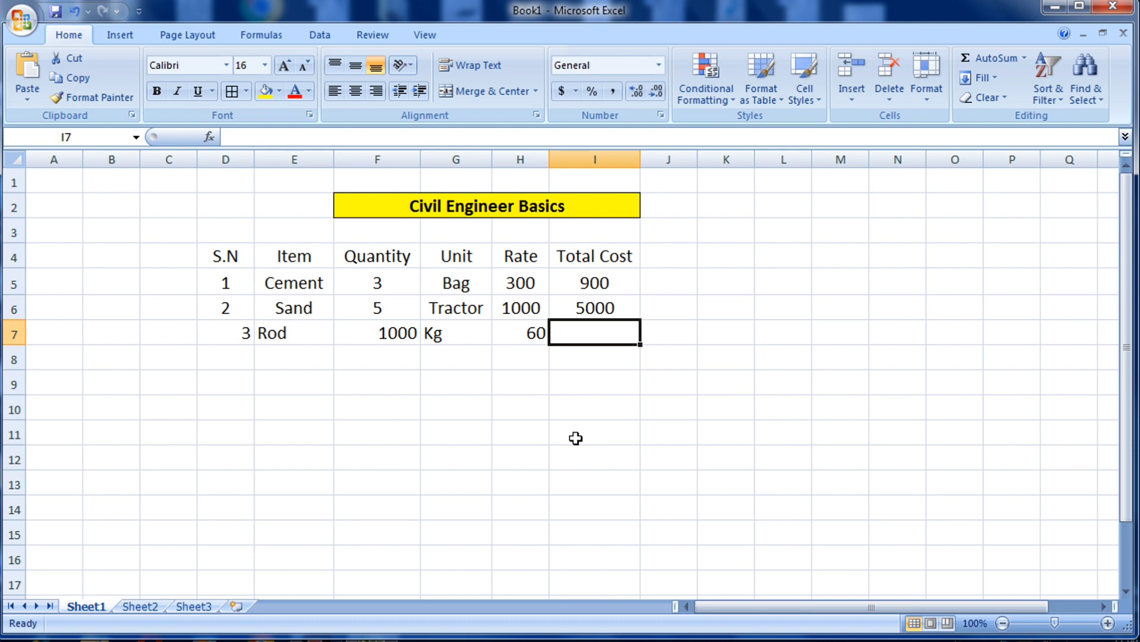
Put =F7*H7 in I7 so Rod's Total Cost shows 60000.
text(=)
click(395, 334)
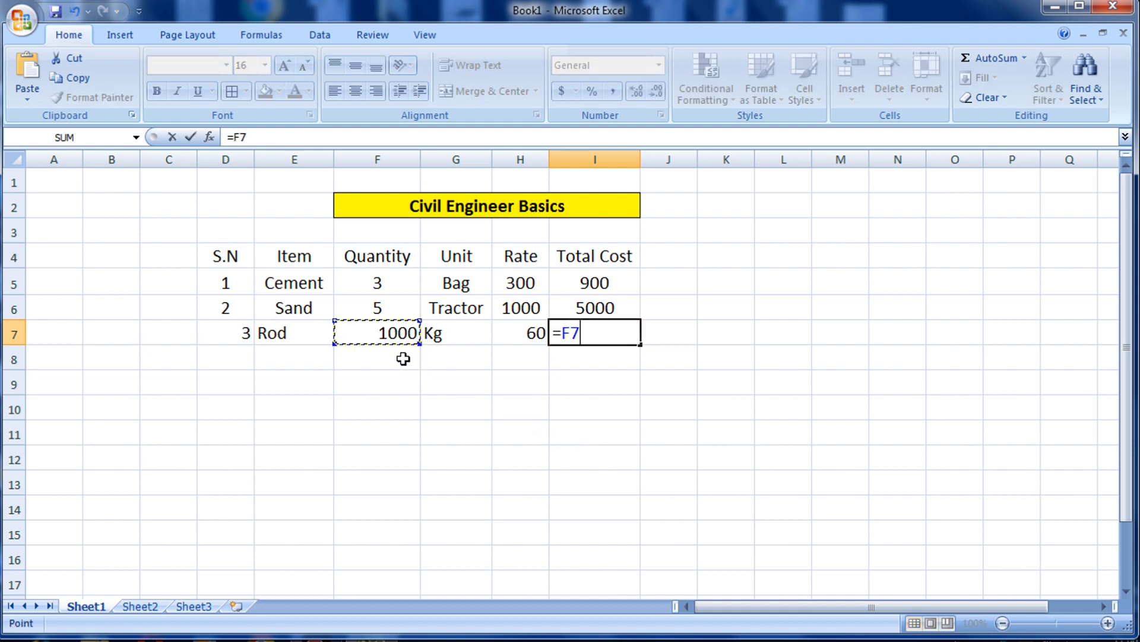
text(*)
click(522, 333)
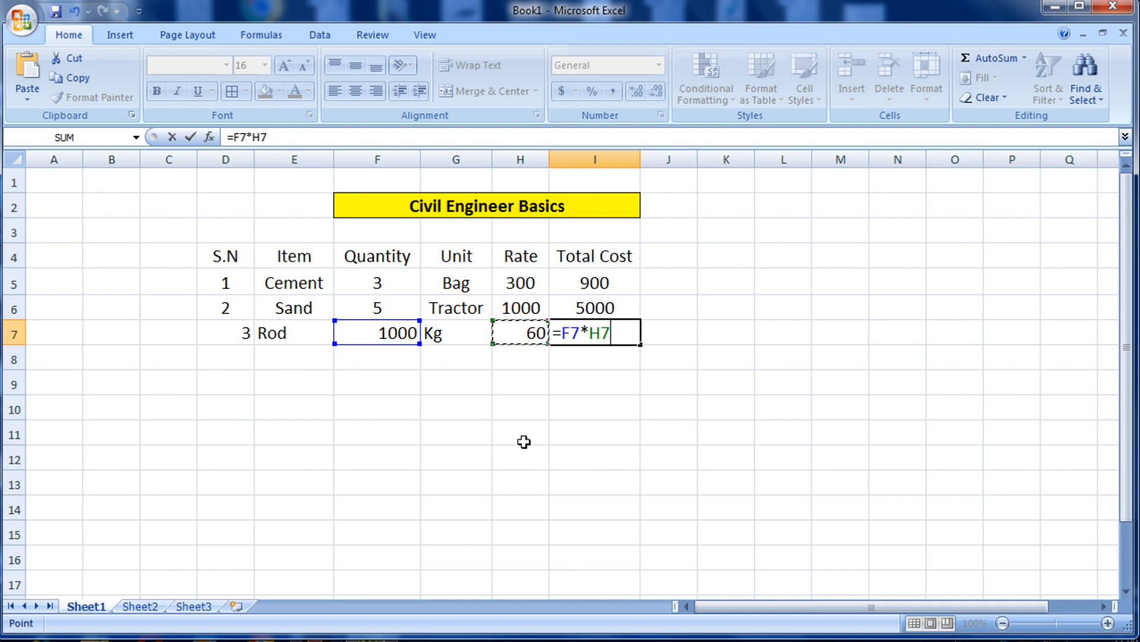
key(Return)
click(383, 332)
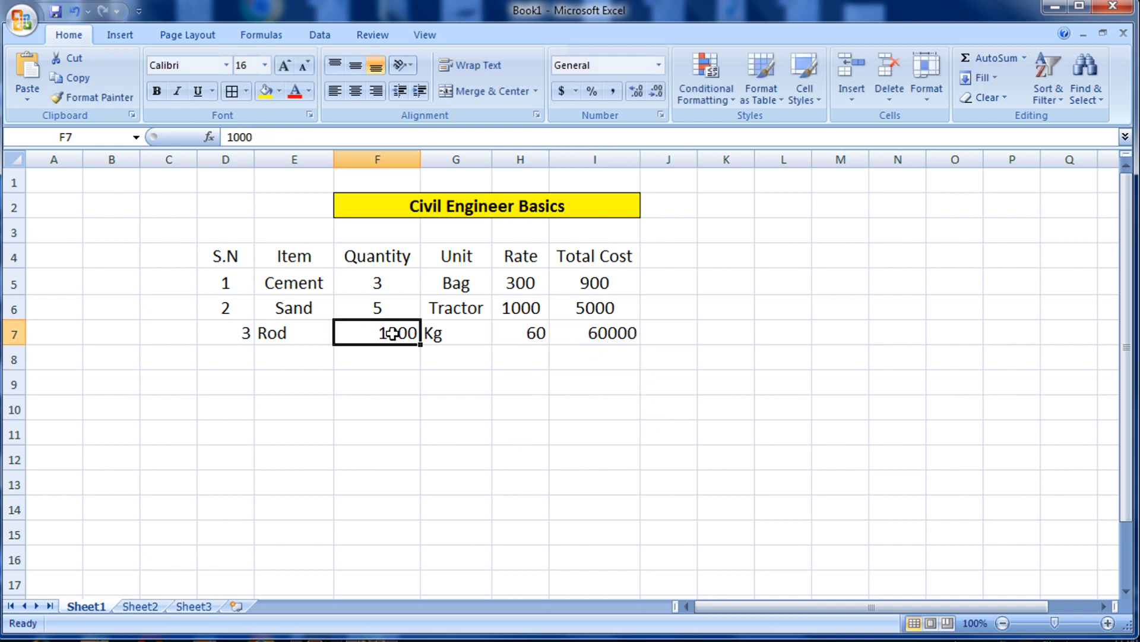
click(527, 333)
click(587, 334)
Centre the Rod row's values in D7:I7.
click(565, 354)
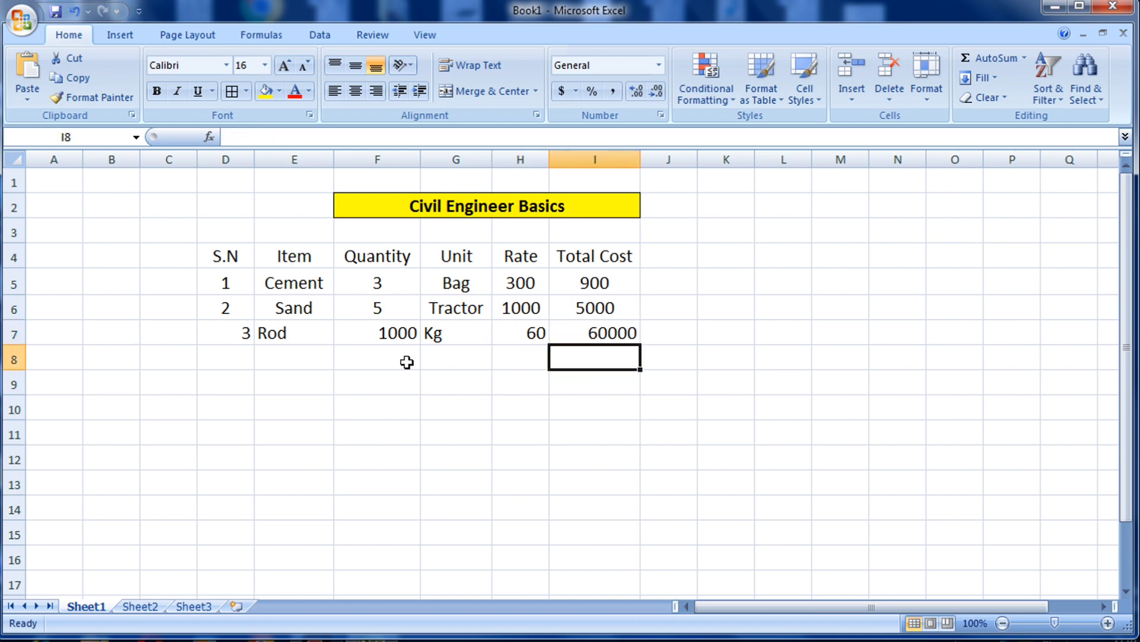
drag(234, 331, 580, 333)
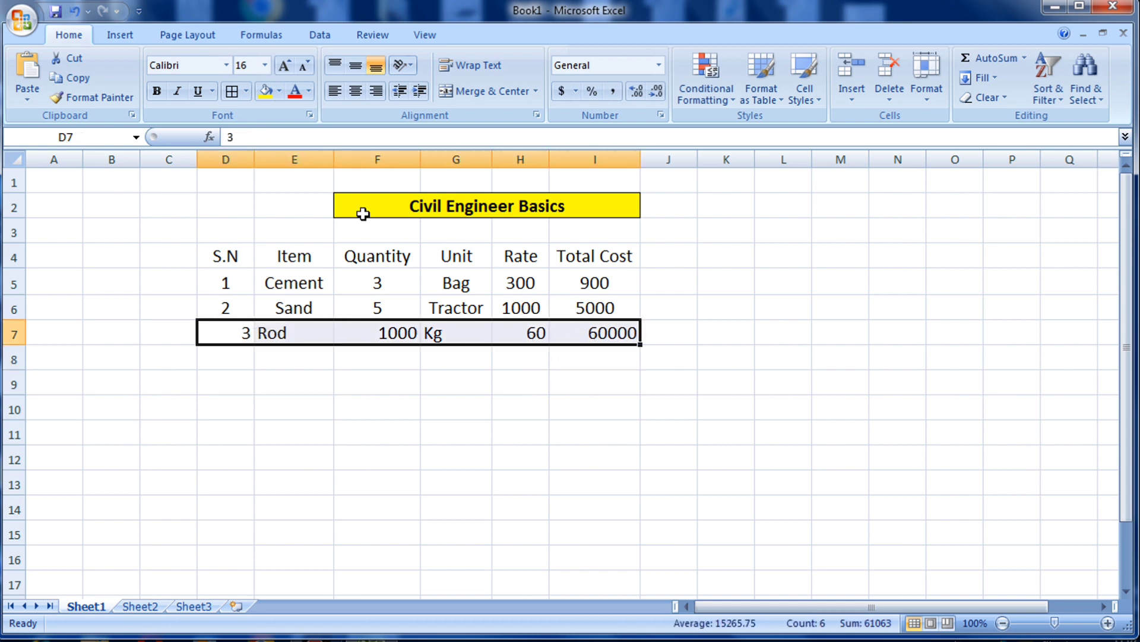
click(357, 94)
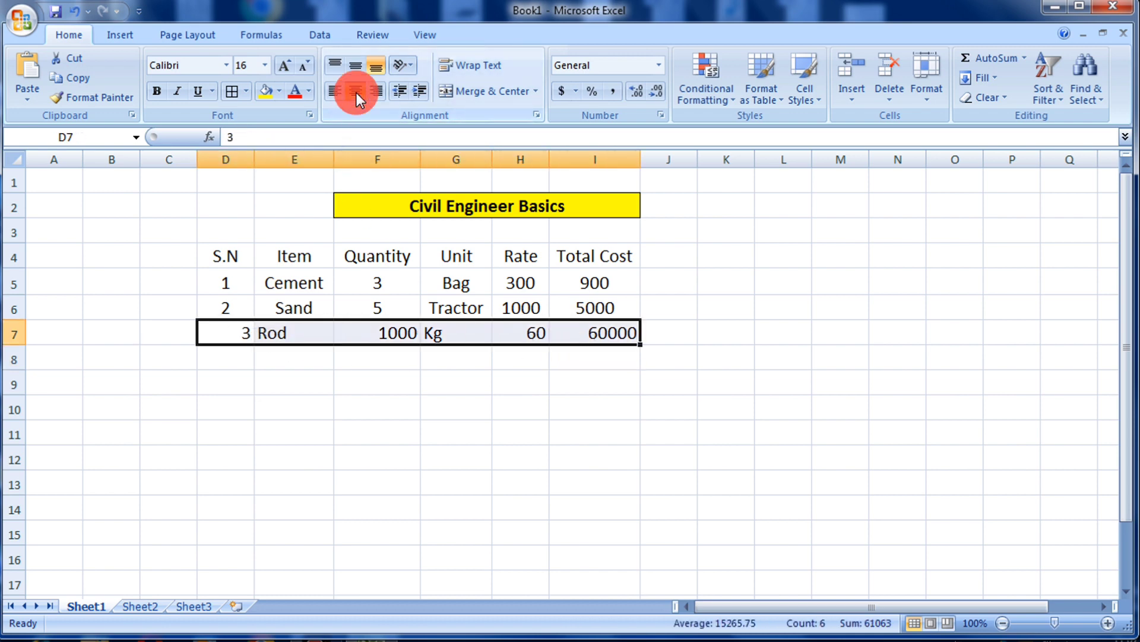
click(520, 408)
click(591, 365)
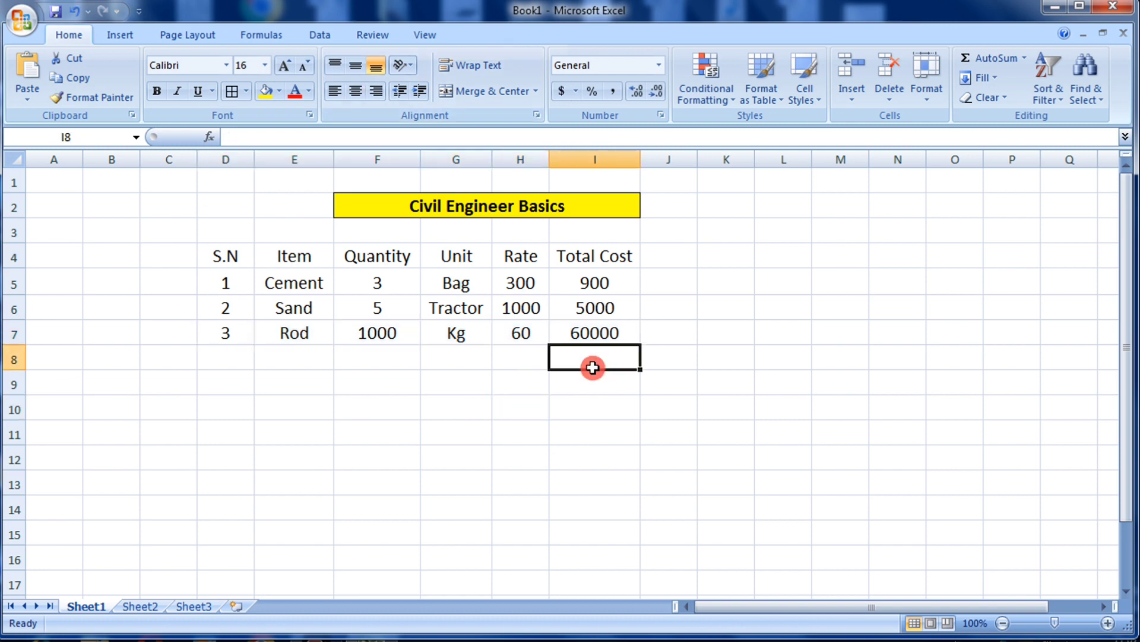
Enter =I5+I6+I7 in I8 to total the three item costs.
click(604, 415)
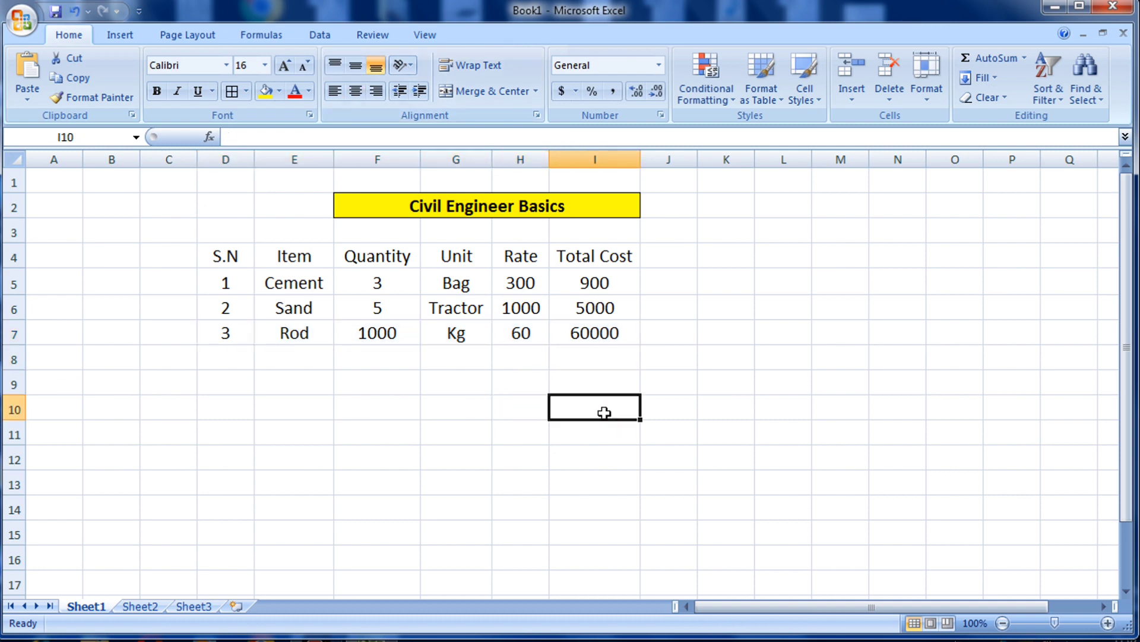
click(610, 287)
drag(610, 287, 632, 353)
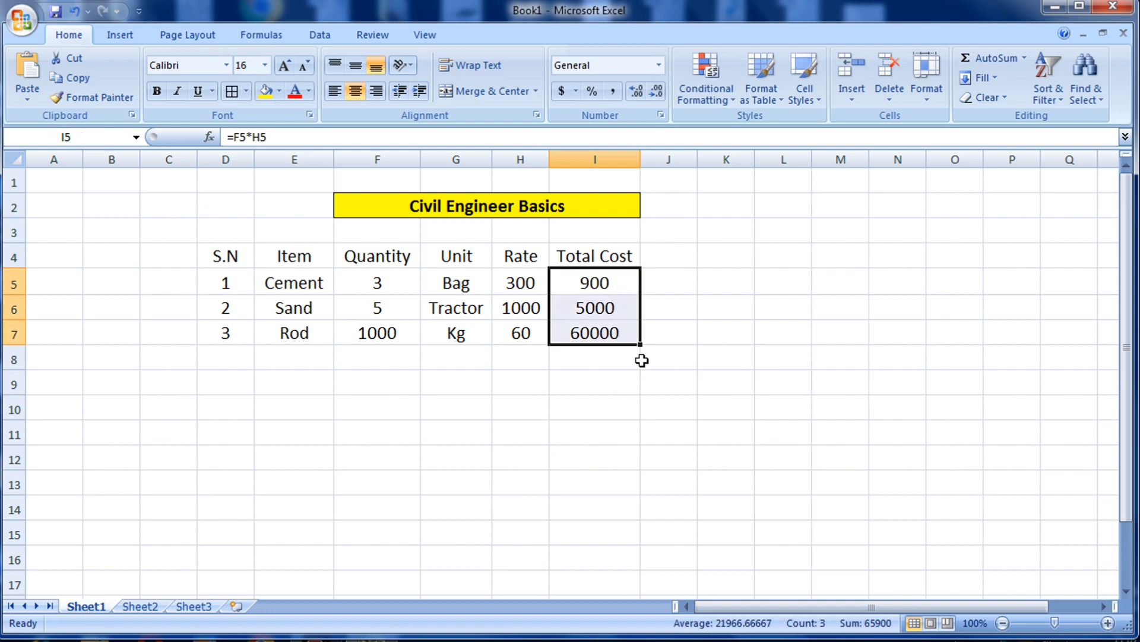
click(799, 367)
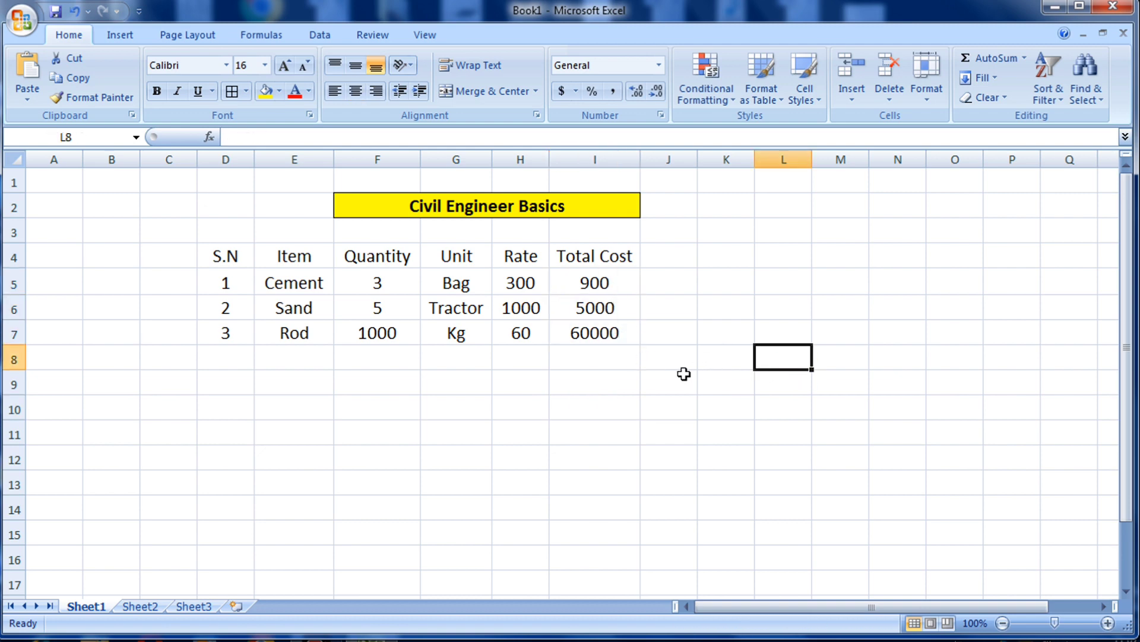
click(604, 359)
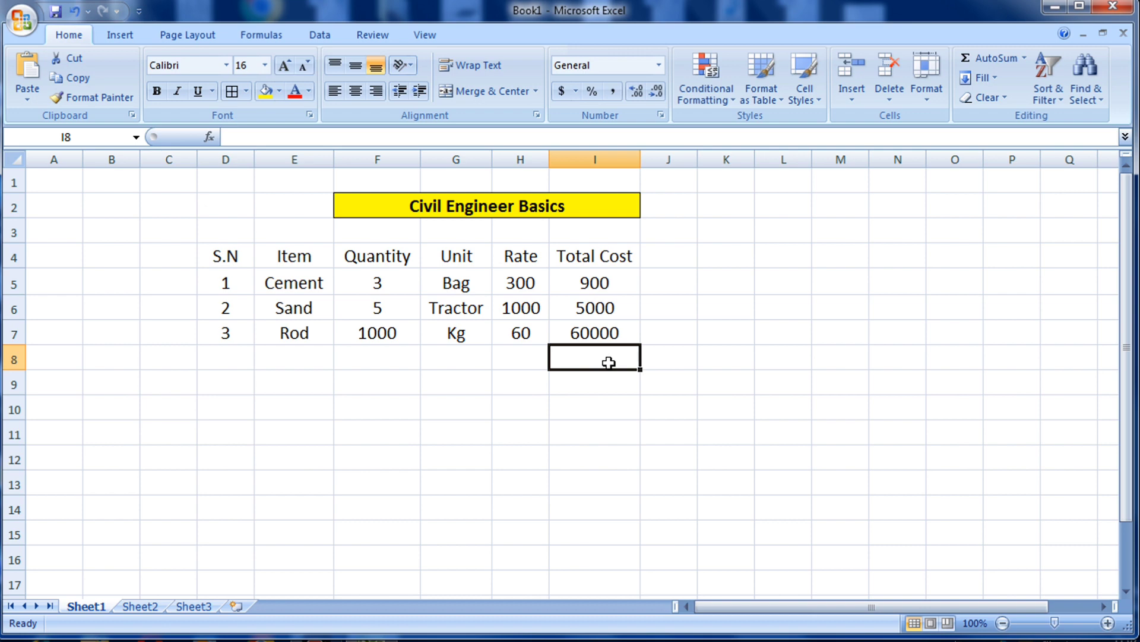
text(=)
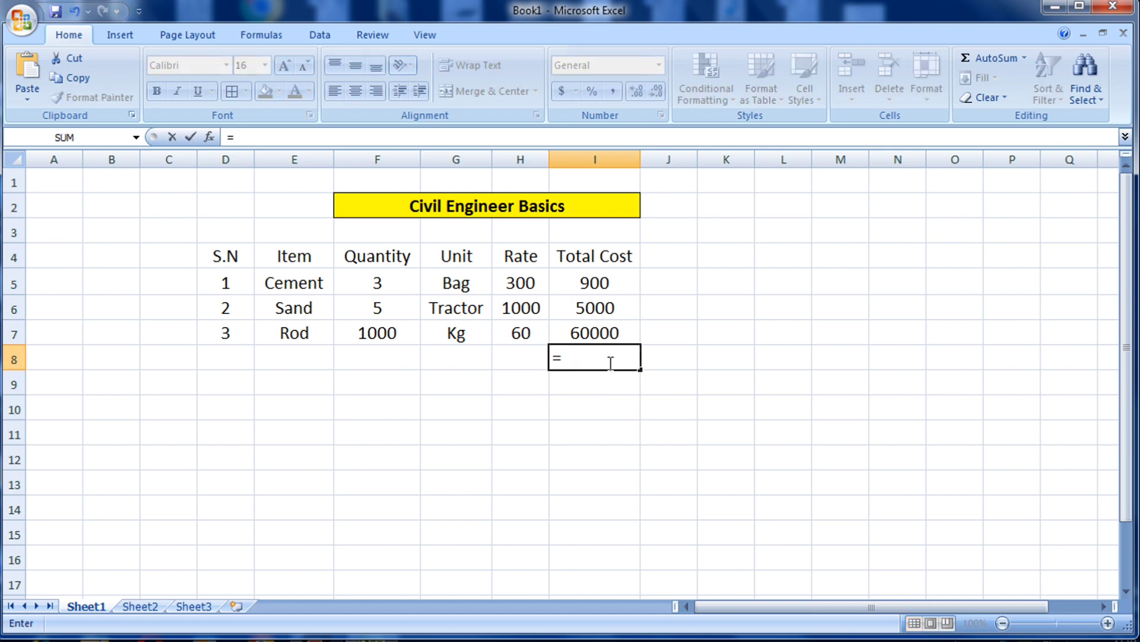
click(599, 287)
text(+)
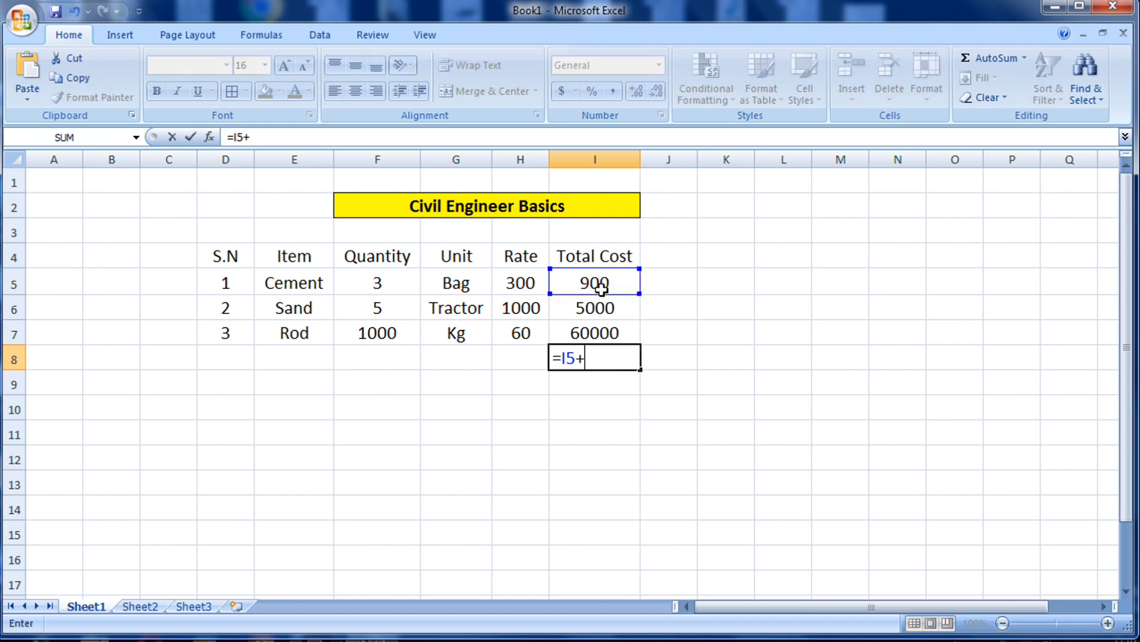
click(603, 303)
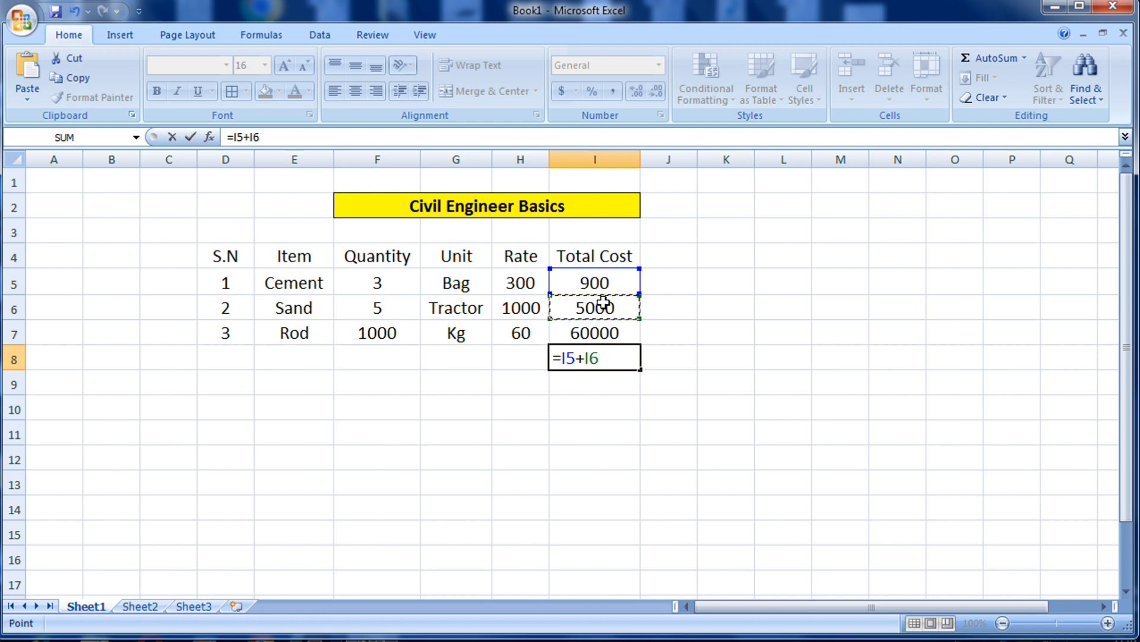
text(+)
click(601, 329)
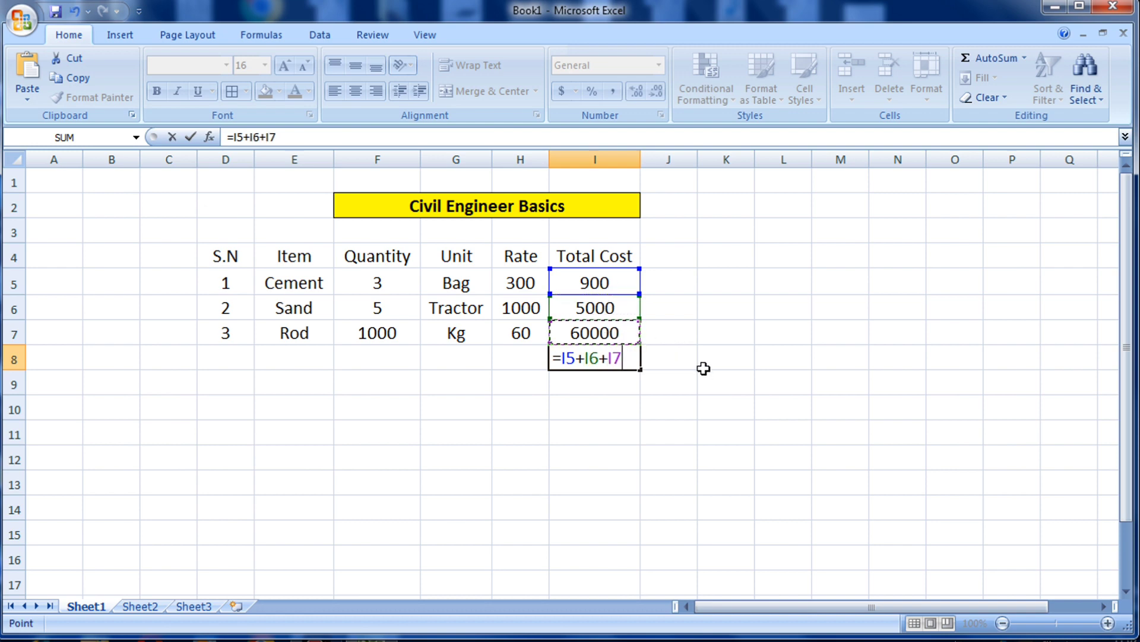
key(Return)
Centre the 65900 grand total in I8.
drag(610, 285, 611, 334)
click(612, 368)
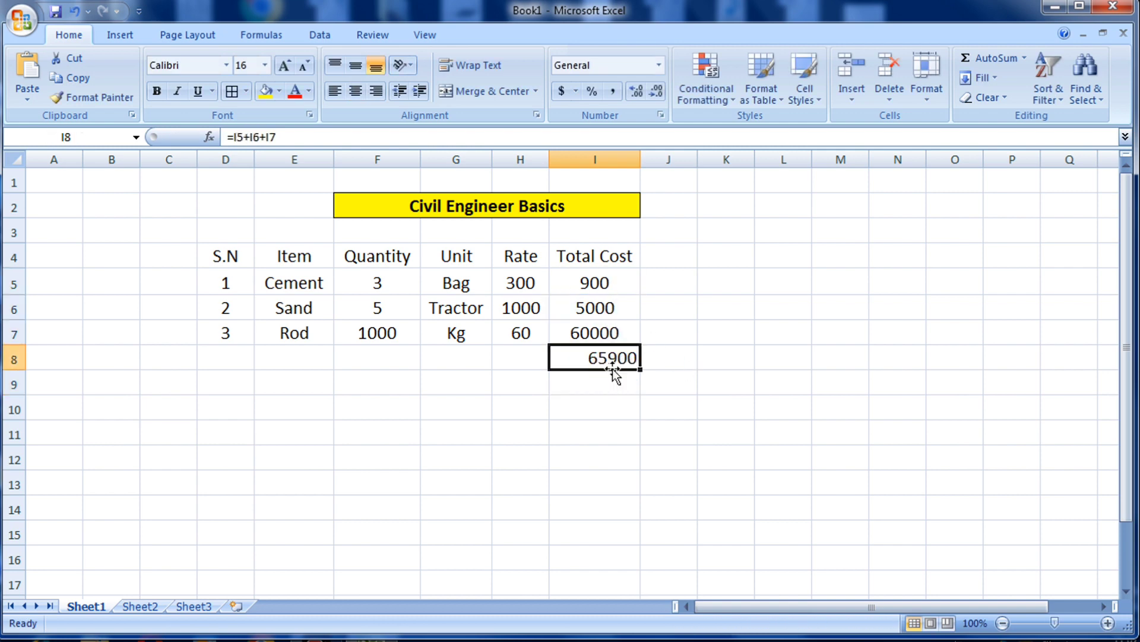
click(680, 373)
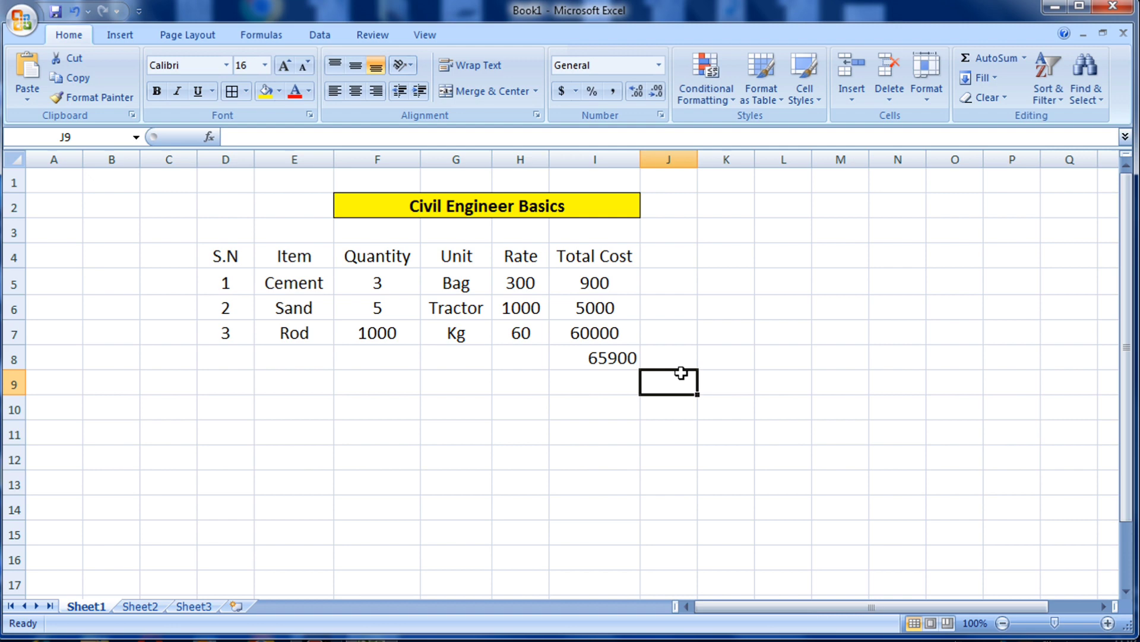
click(609, 356)
click(356, 92)
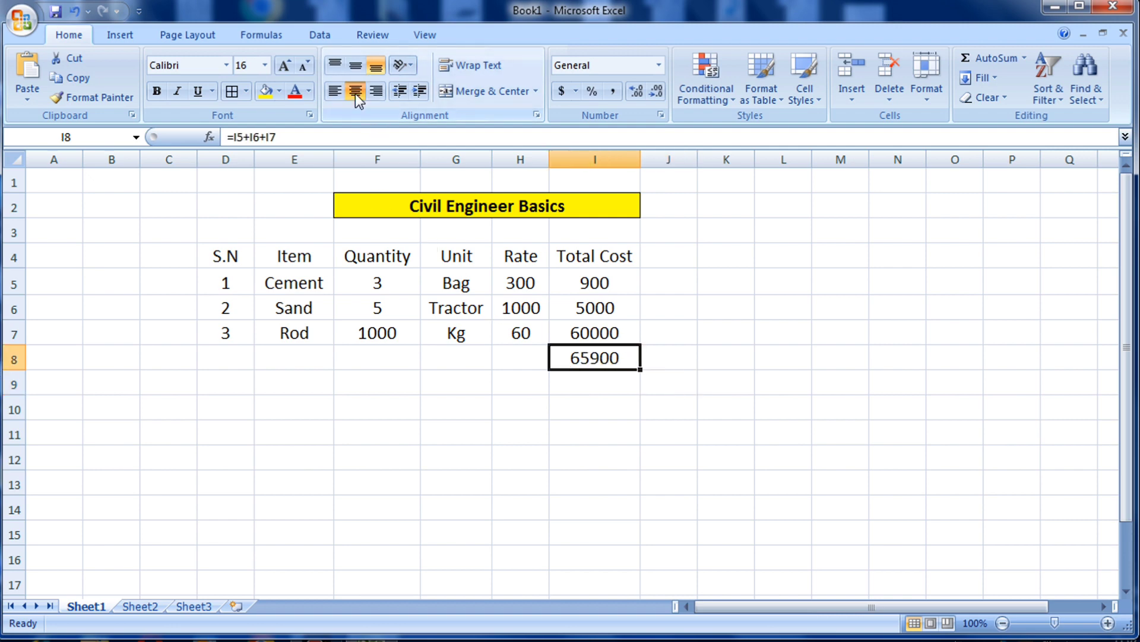
click(517, 356)
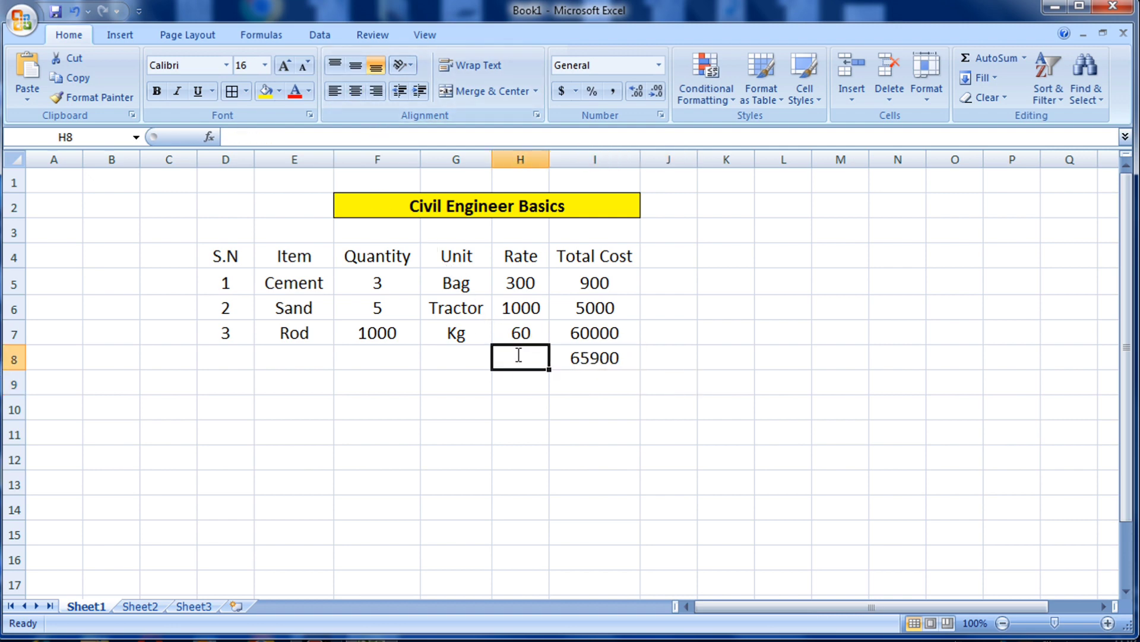
Label H8 'Total Cost' and widen column H to fit it.
text(Total)
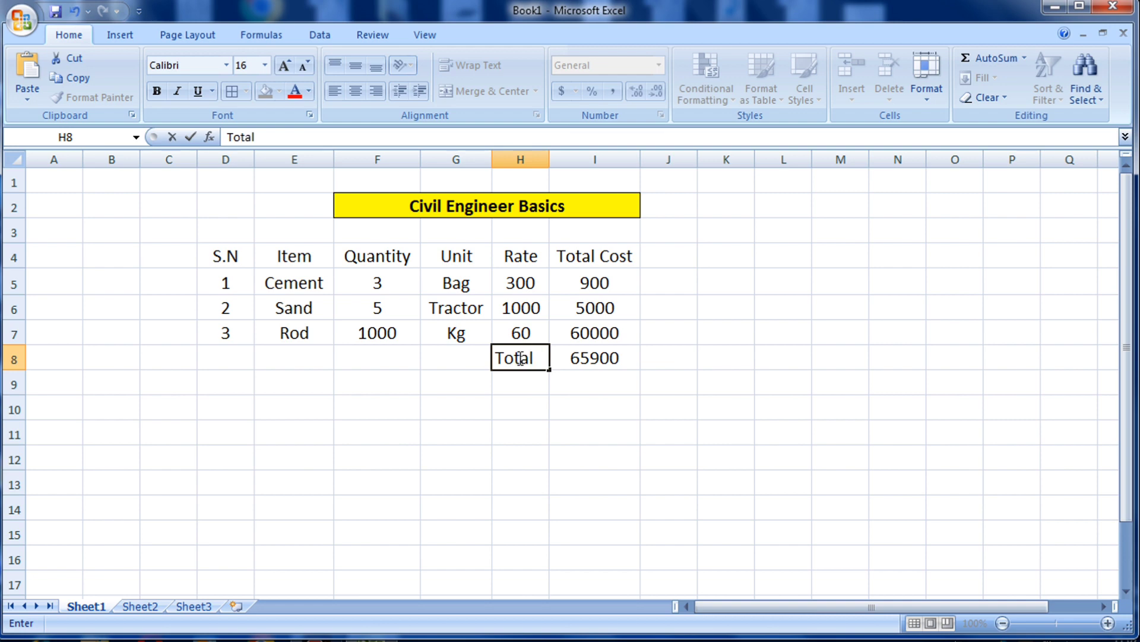
text( Cost)
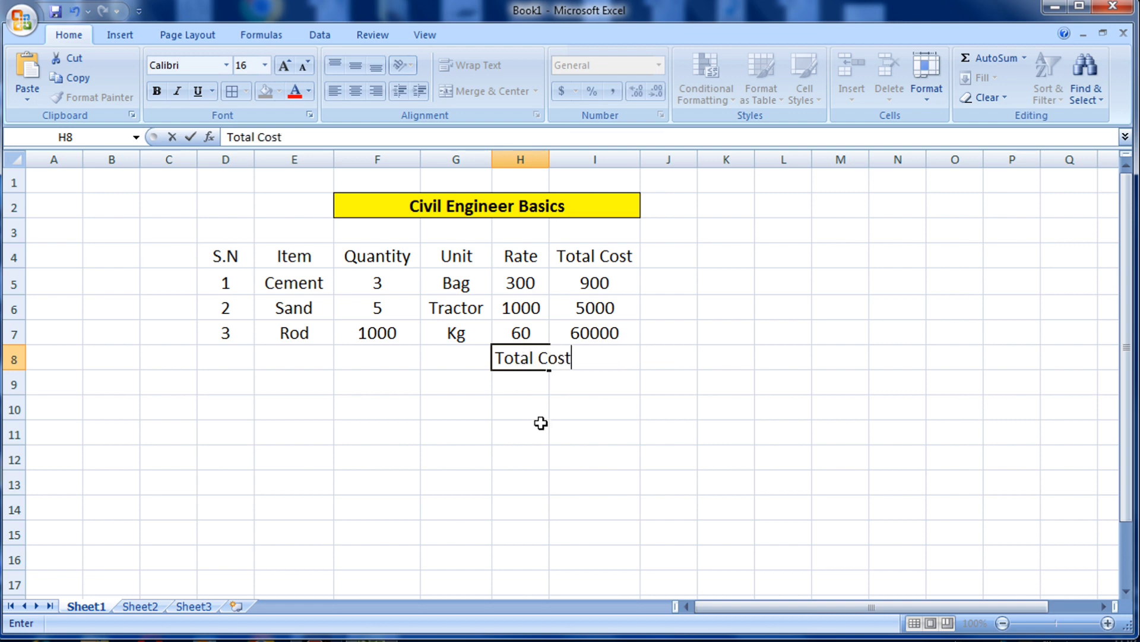
click(541, 422)
click(528, 358)
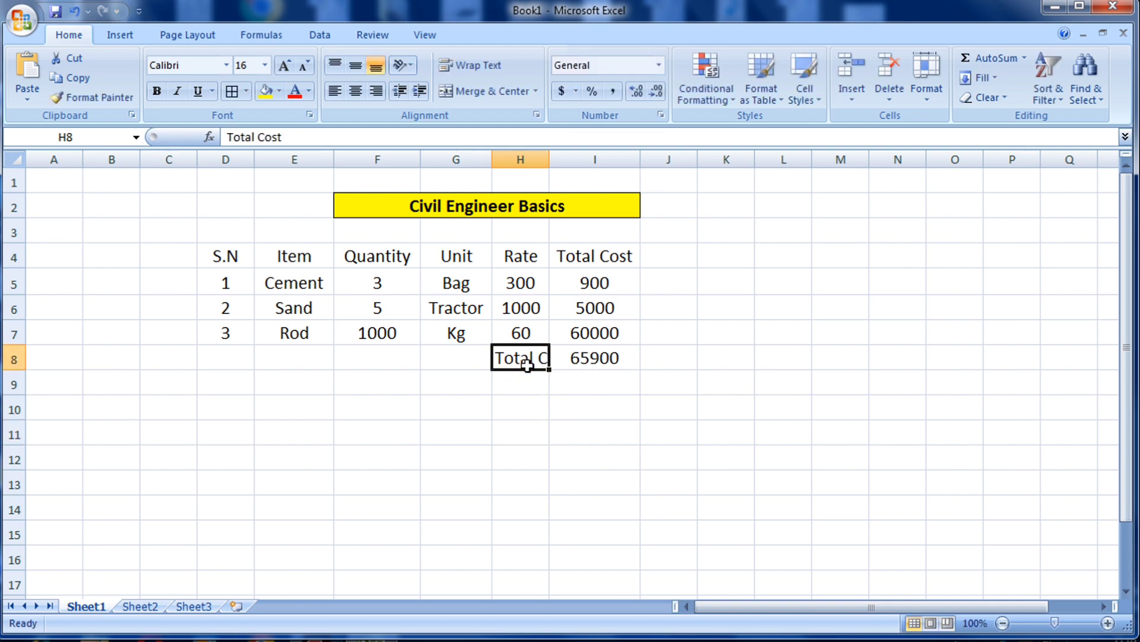
drag(549, 158, 582, 158)
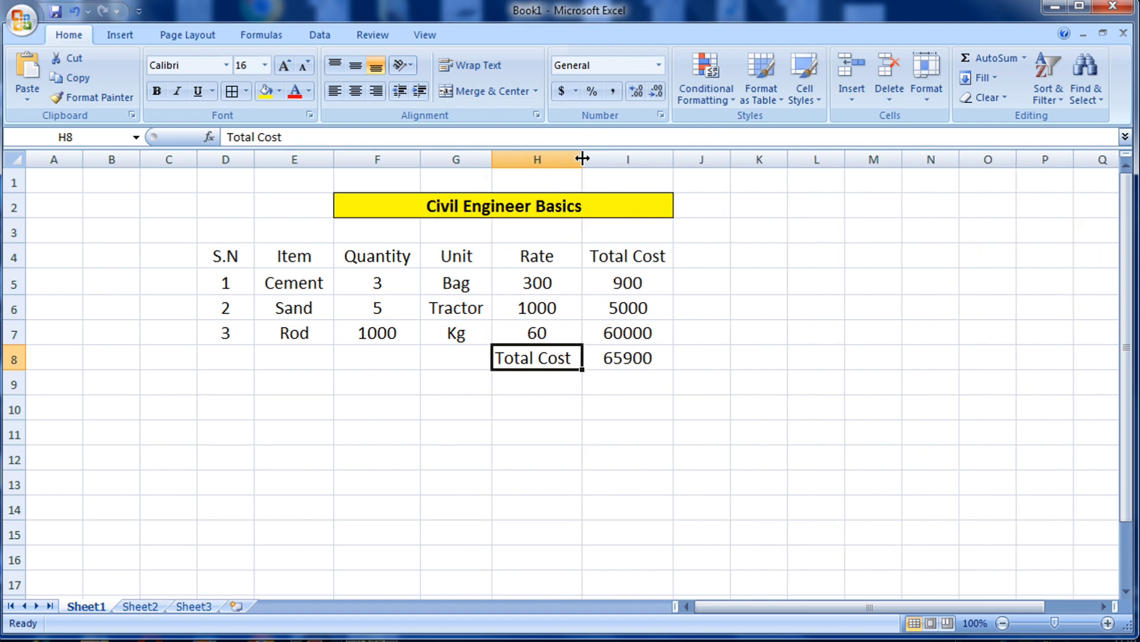
click(641, 426)
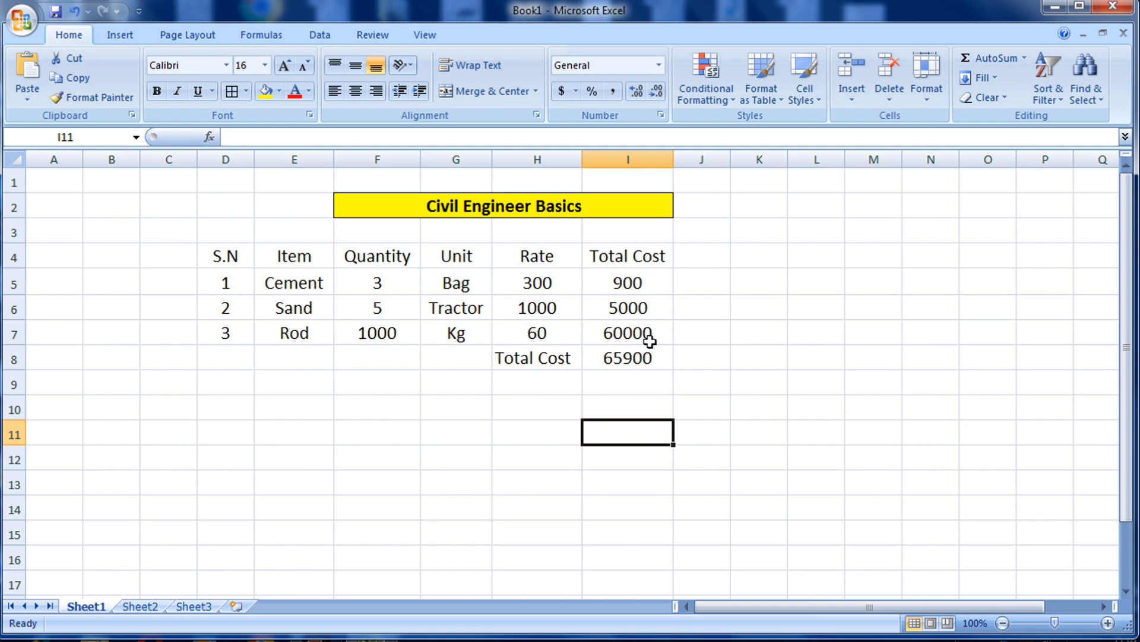
click(624, 383)
click(618, 412)
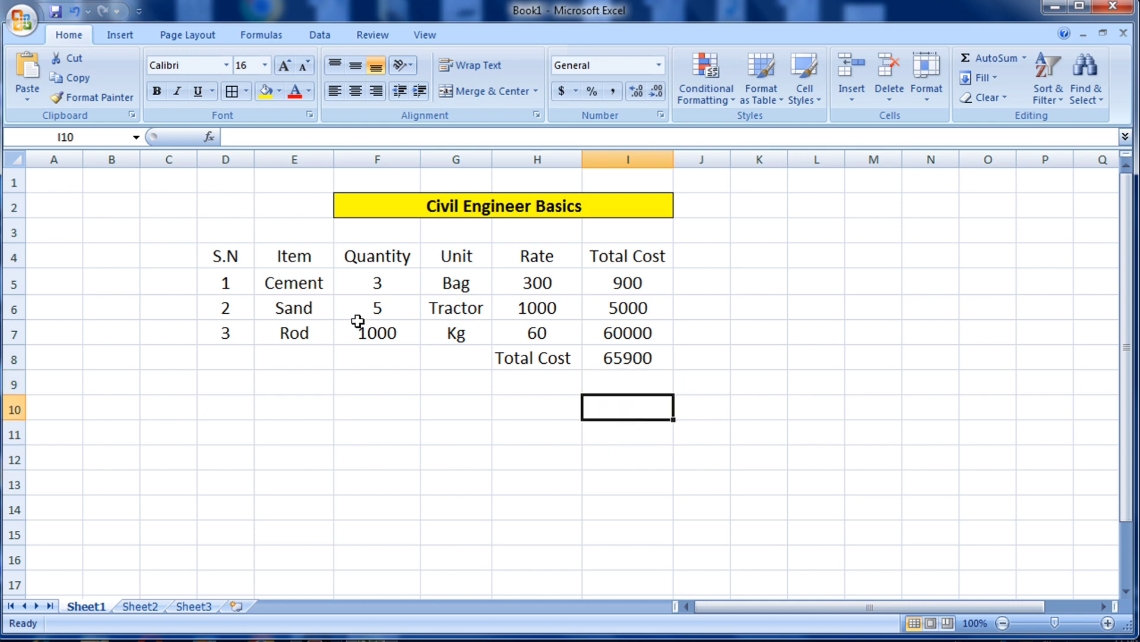
drag(218, 255, 321, 285)
click(389, 427)
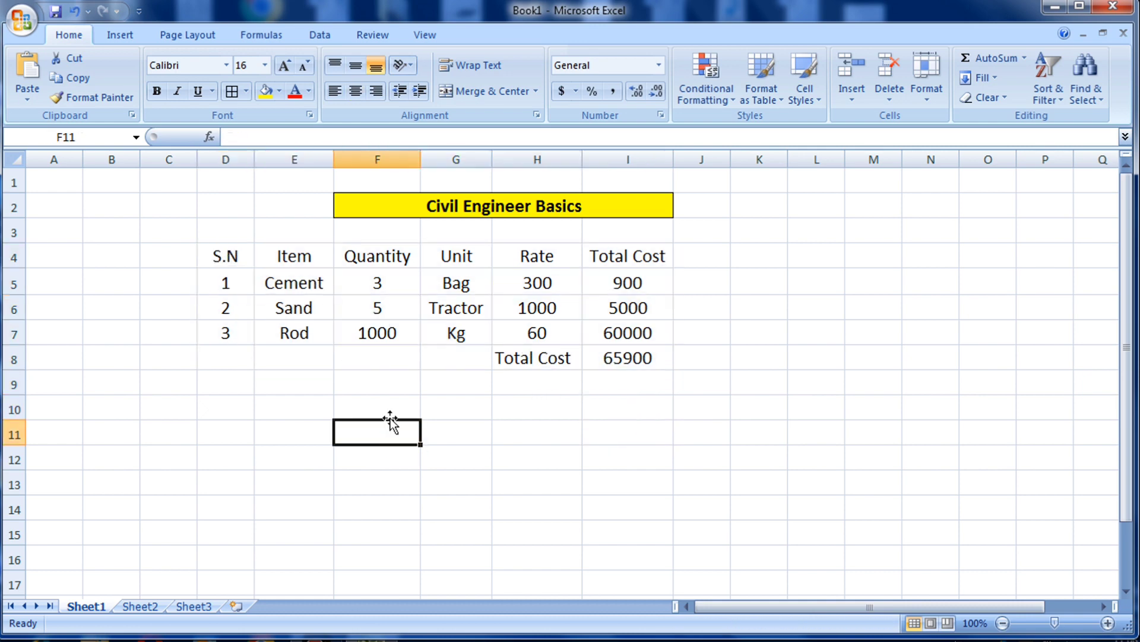
click(235, 256)
click(398, 451)
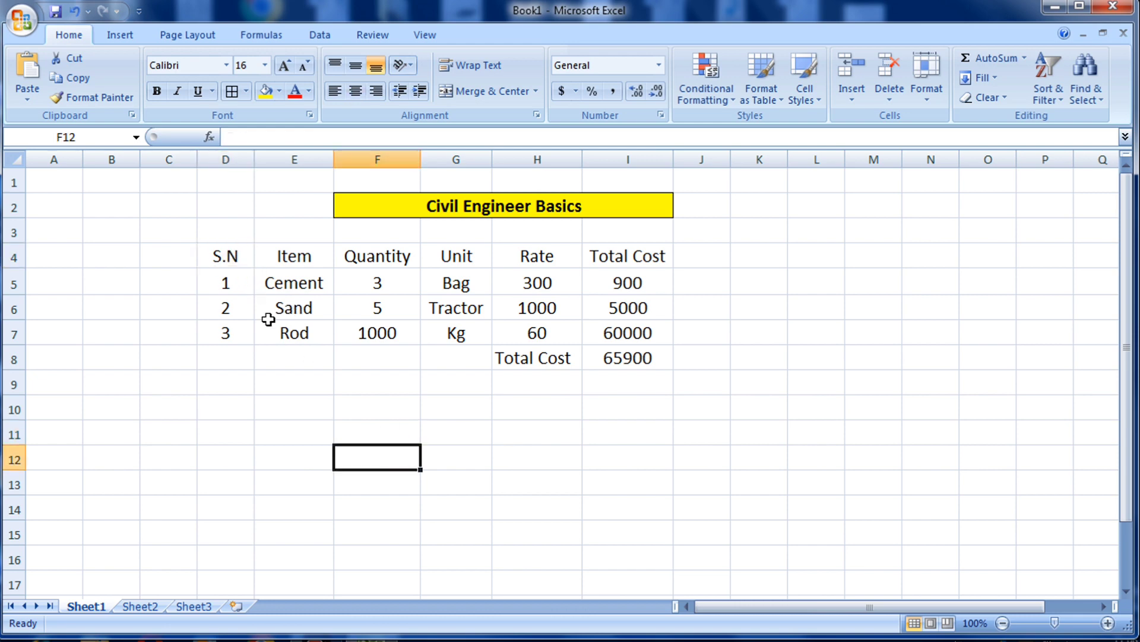
Apply All Borders to every cell of the table D4:I8.
drag(212, 255, 631, 363)
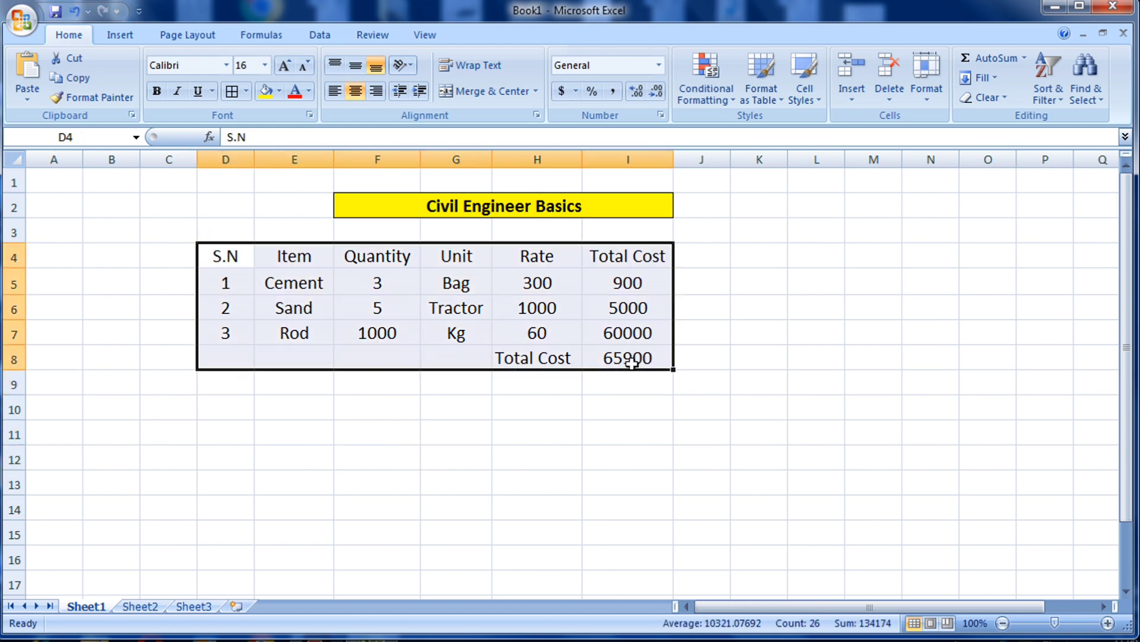
click(232, 91)
click(356, 386)
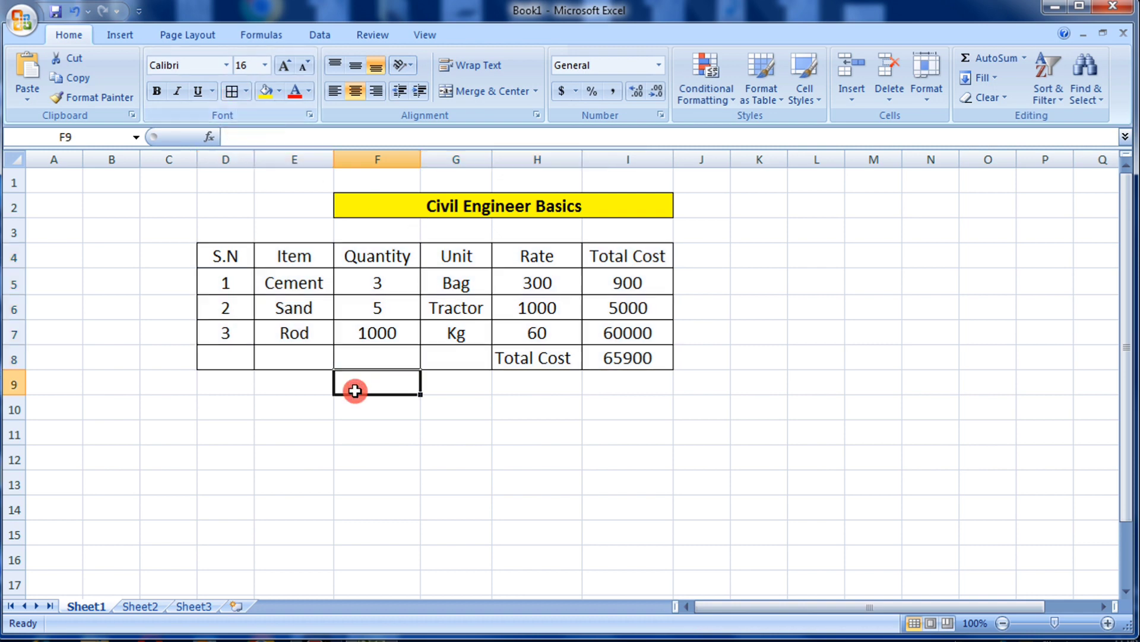
Add a Thick Box Border around the table D4:I8.
drag(232, 267, 634, 356)
click(445, 437)
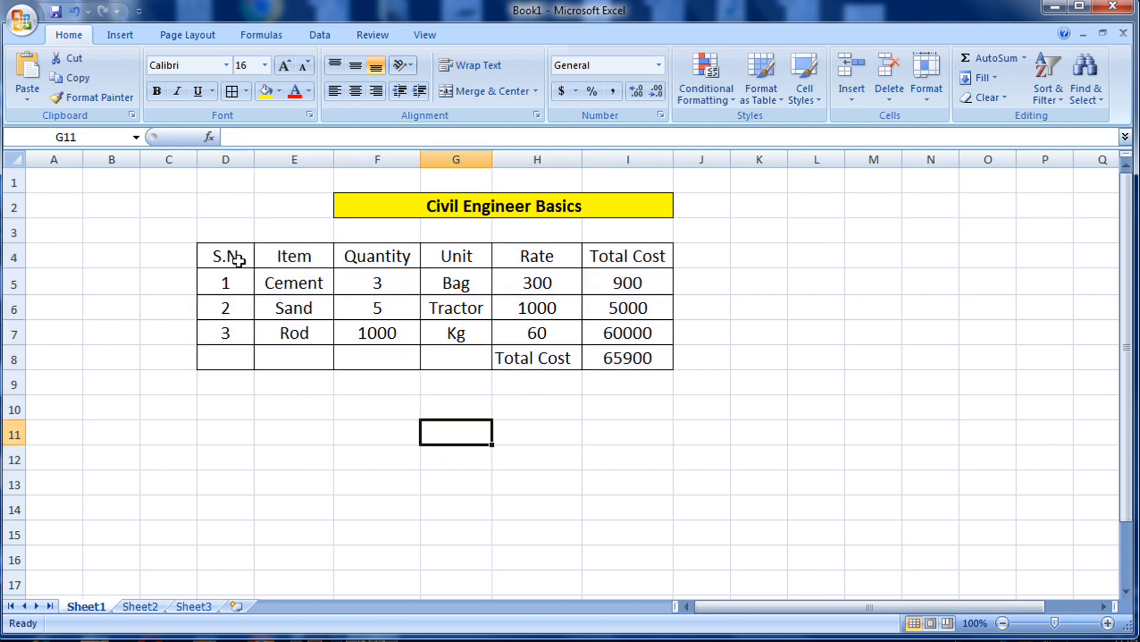
drag(237, 258, 624, 360)
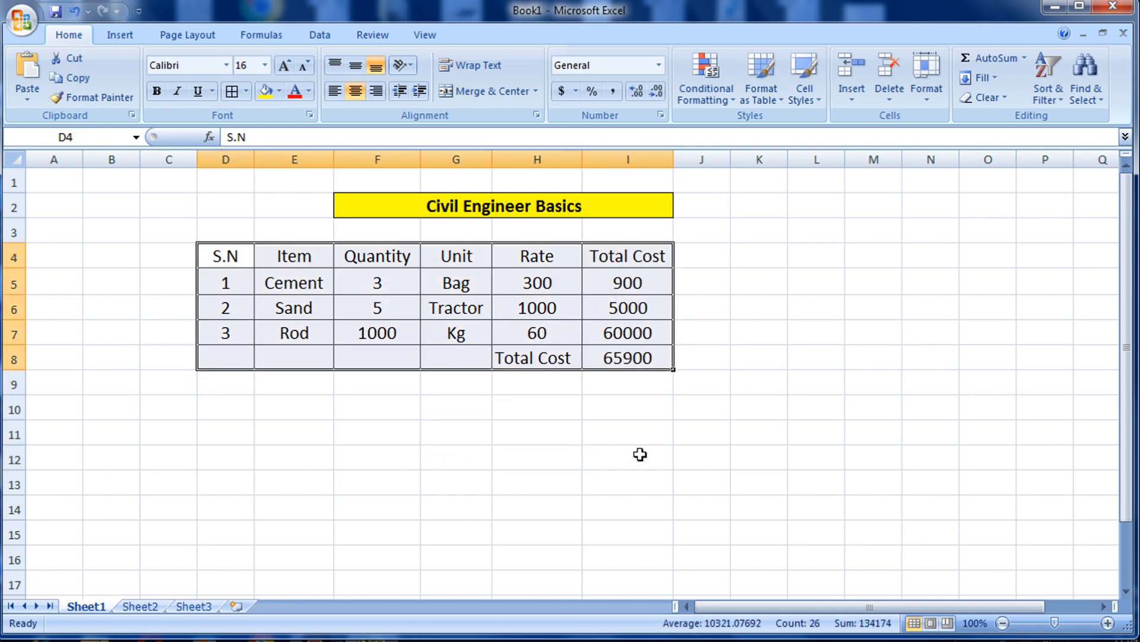
click(633, 455)
drag(231, 250, 633, 358)
click(247, 94)
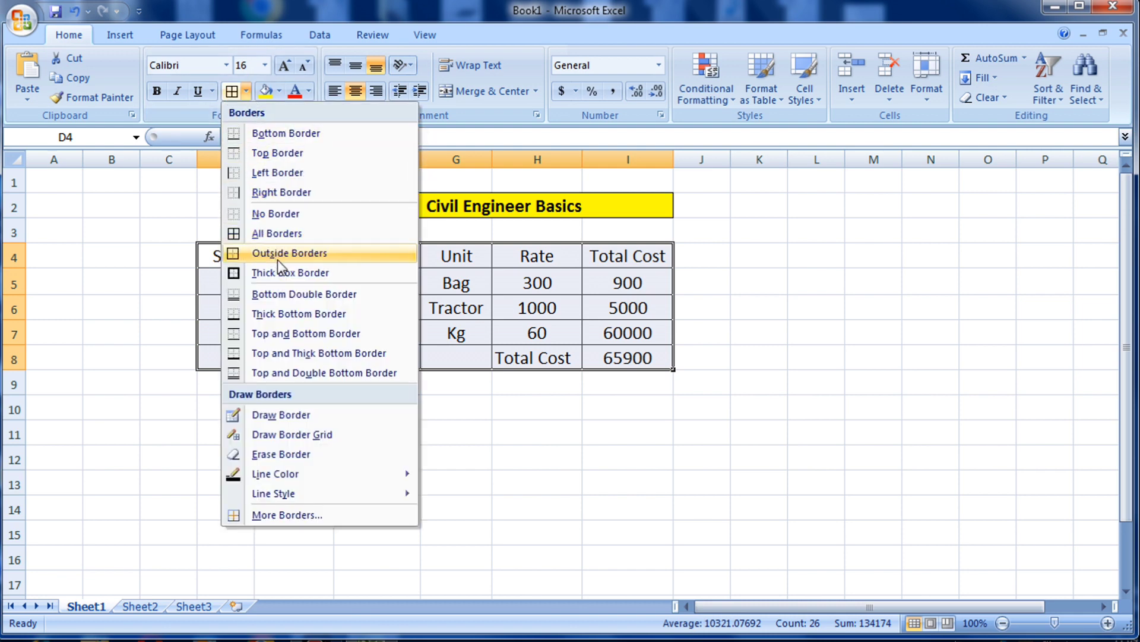
click(315, 272)
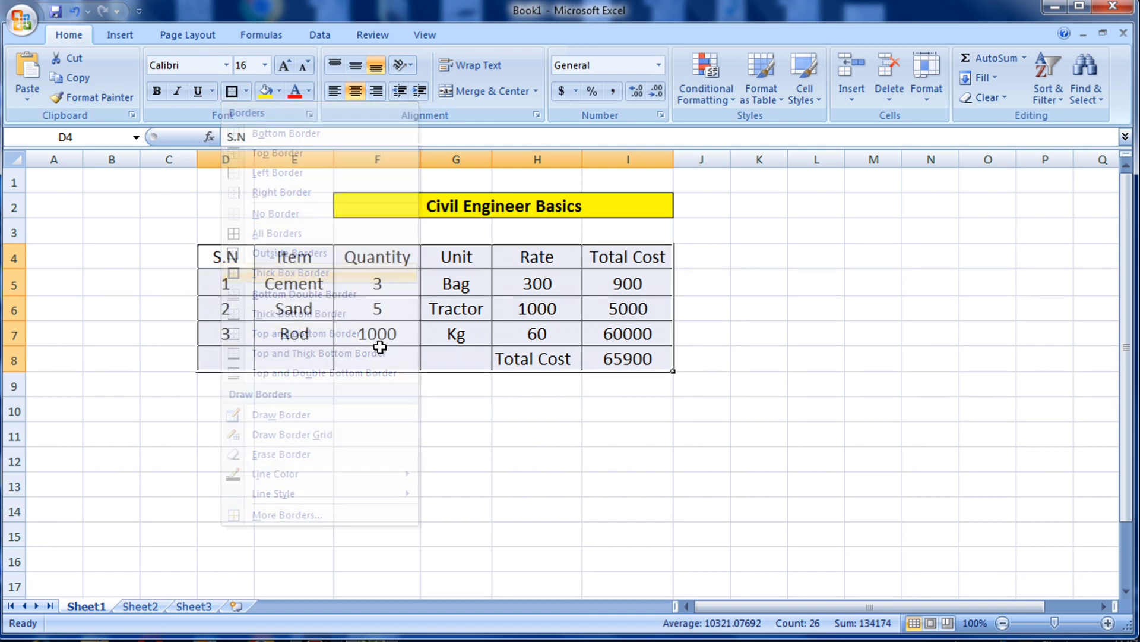
click(459, 437)
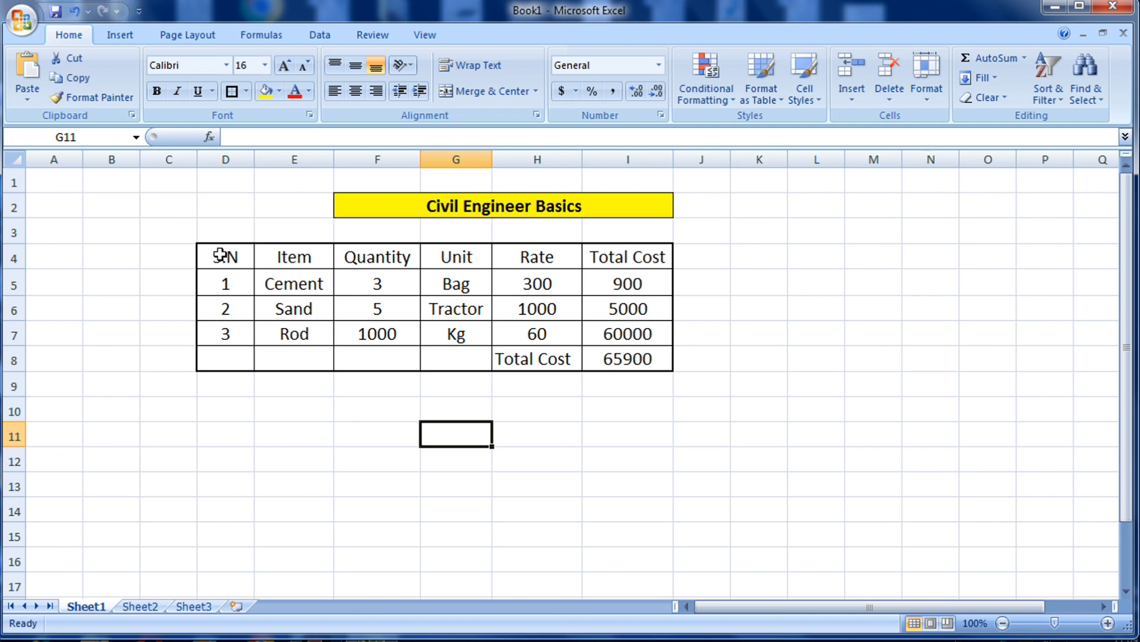
drag(224, 255, 627, 265)
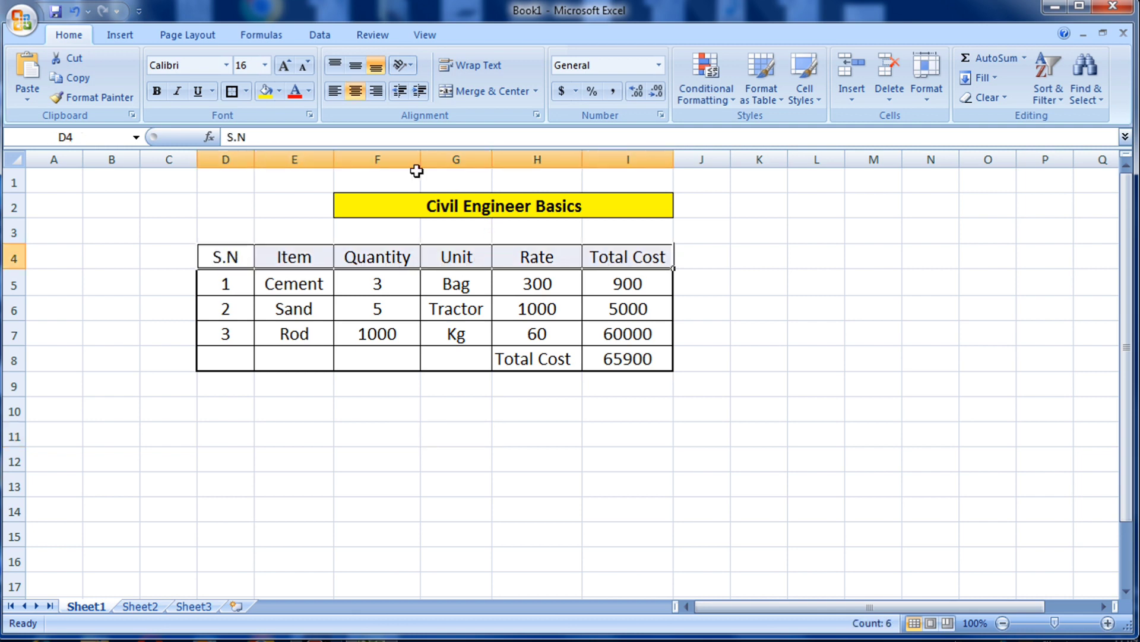
Fill the header row D4:I4 with blue, replacing the initial yellow.
click(263, 95)
click(280, 91)
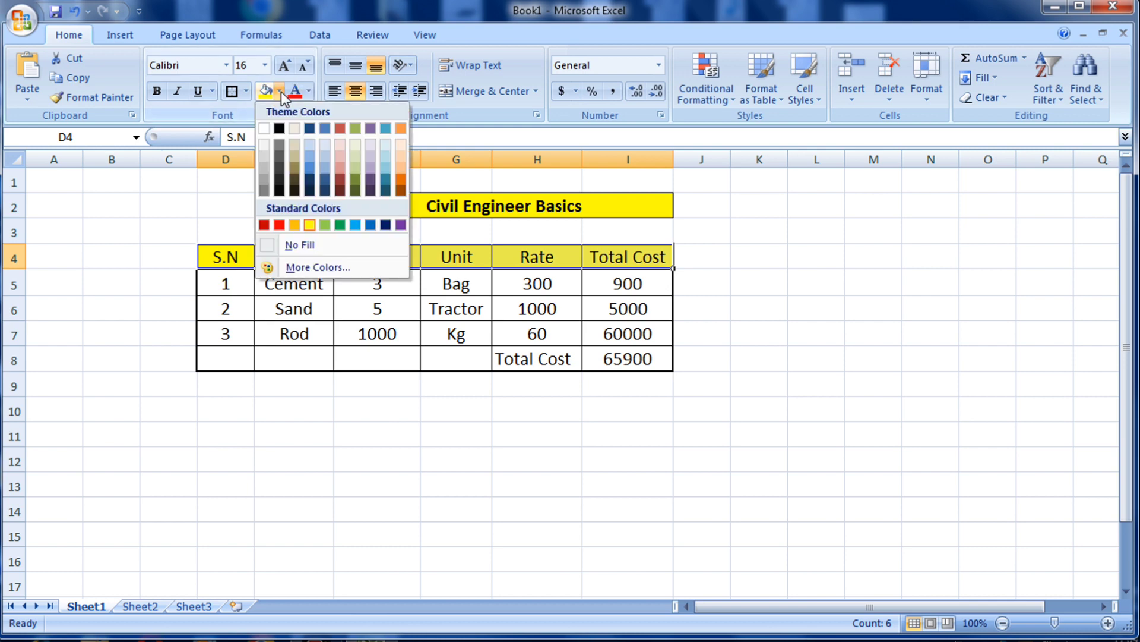
click(355, 225)
click(543, 458)
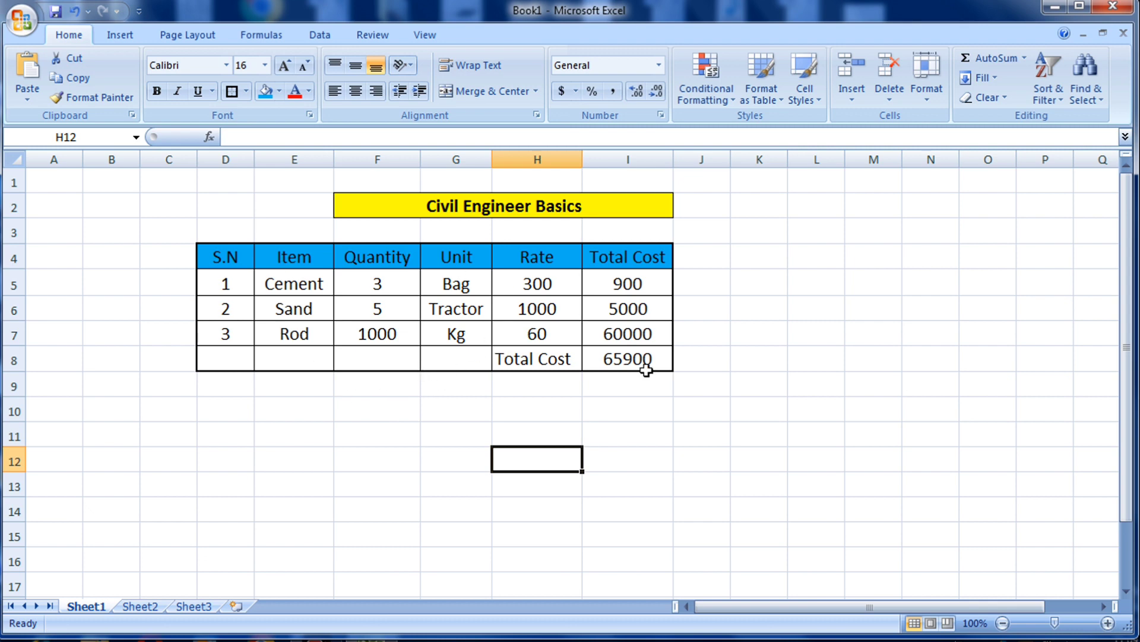
Make the Total Cost label in H8 bold and red.
click(532, 359)
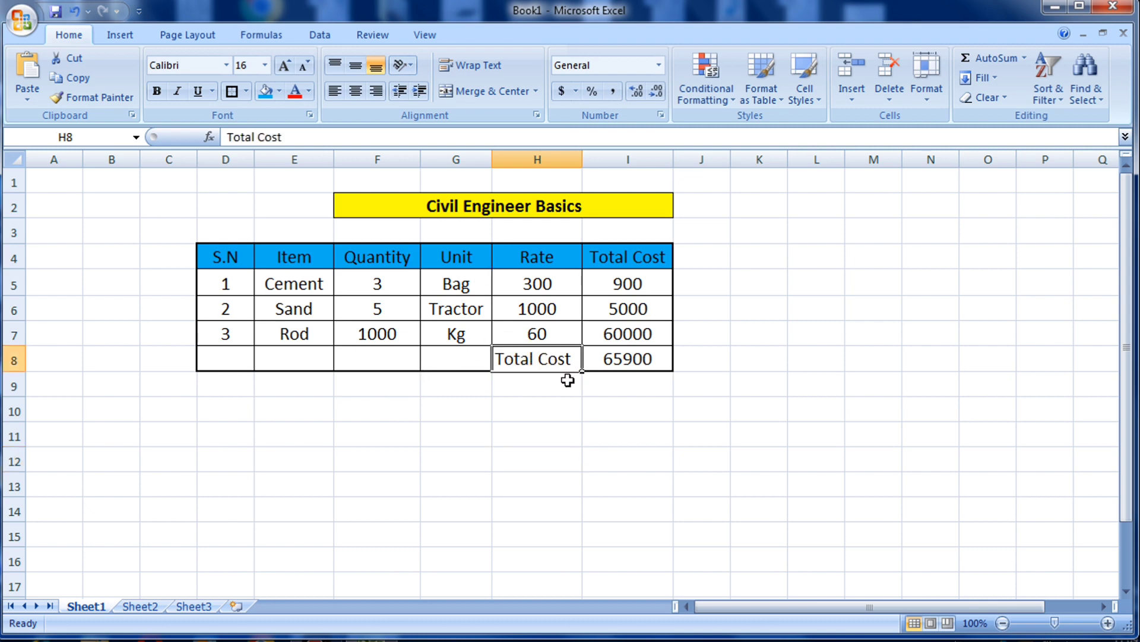
click(157, 91)
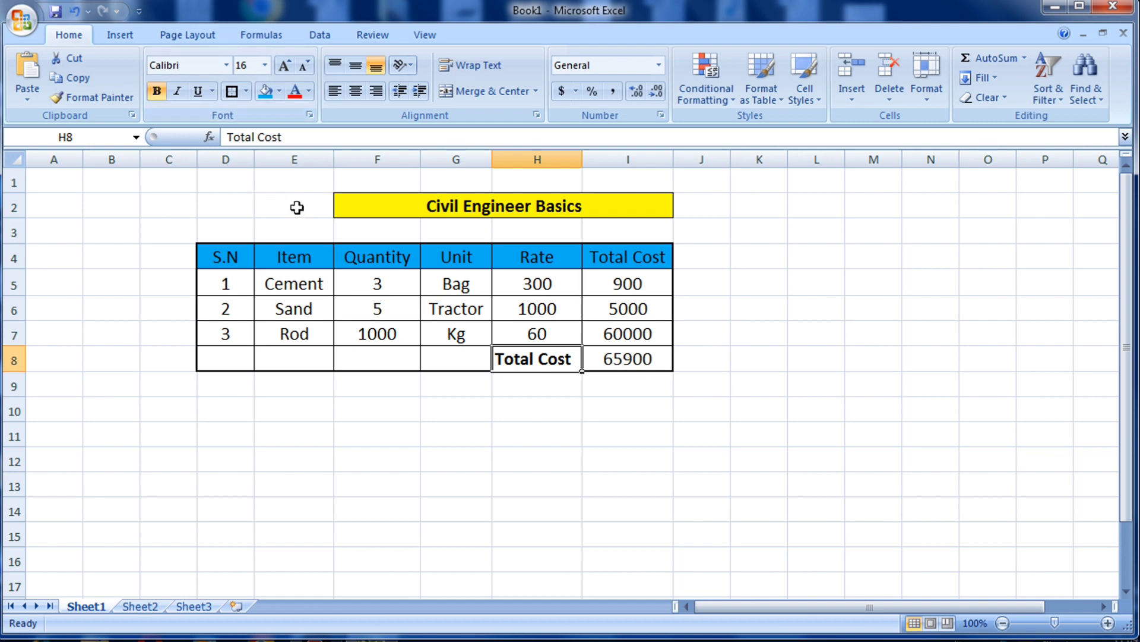
click(155, 91)
click(157, 91)
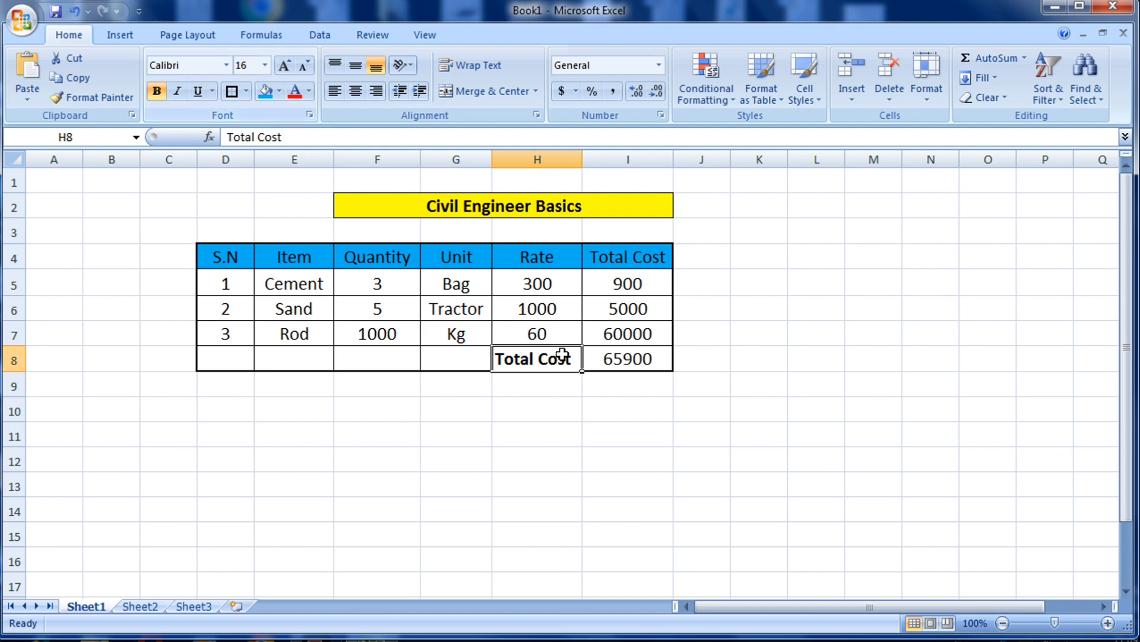
click(295, 91)
click(519, 454)
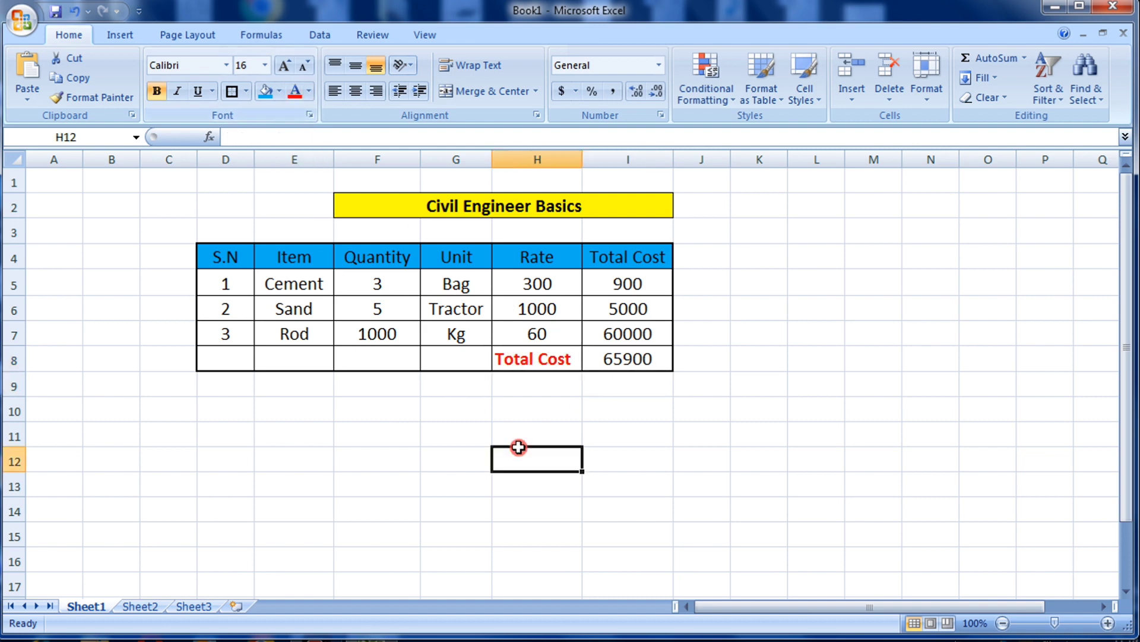
click(628, 470)
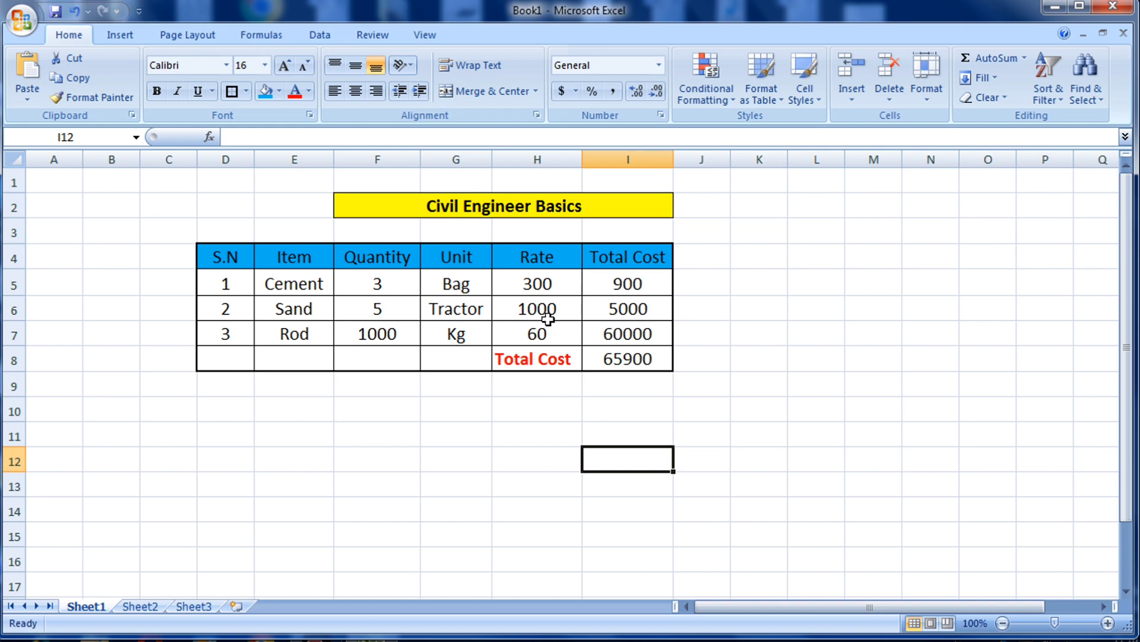
click(544, 405)
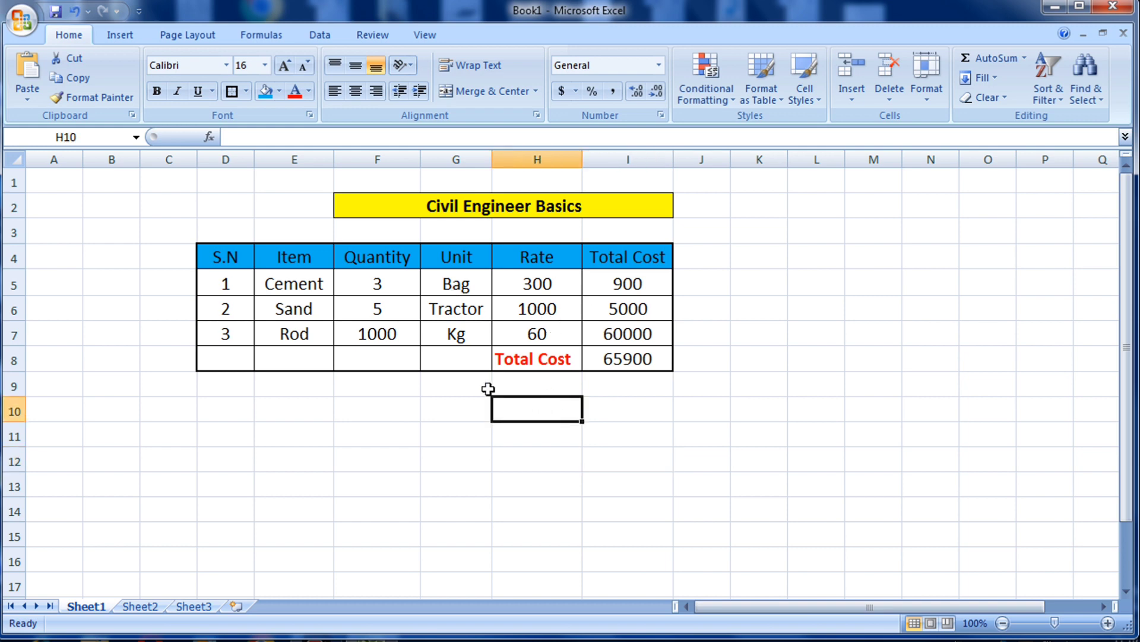